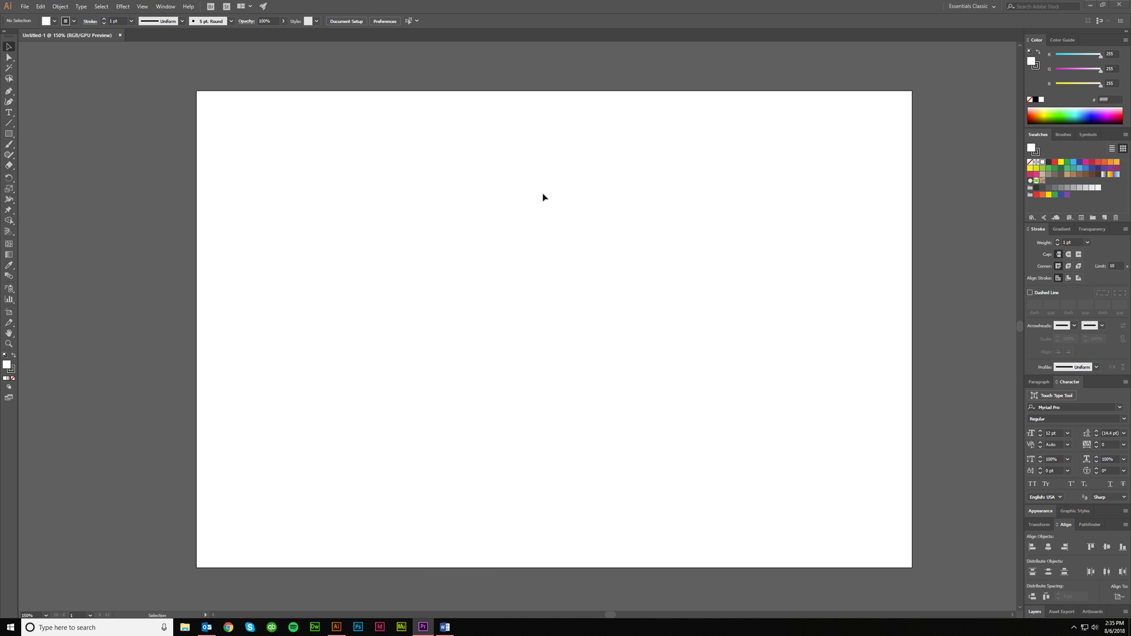
Draw a 1080 × 720 px rectangle covering the whole artboard, with a black fill and no stroke
click(9, 135)
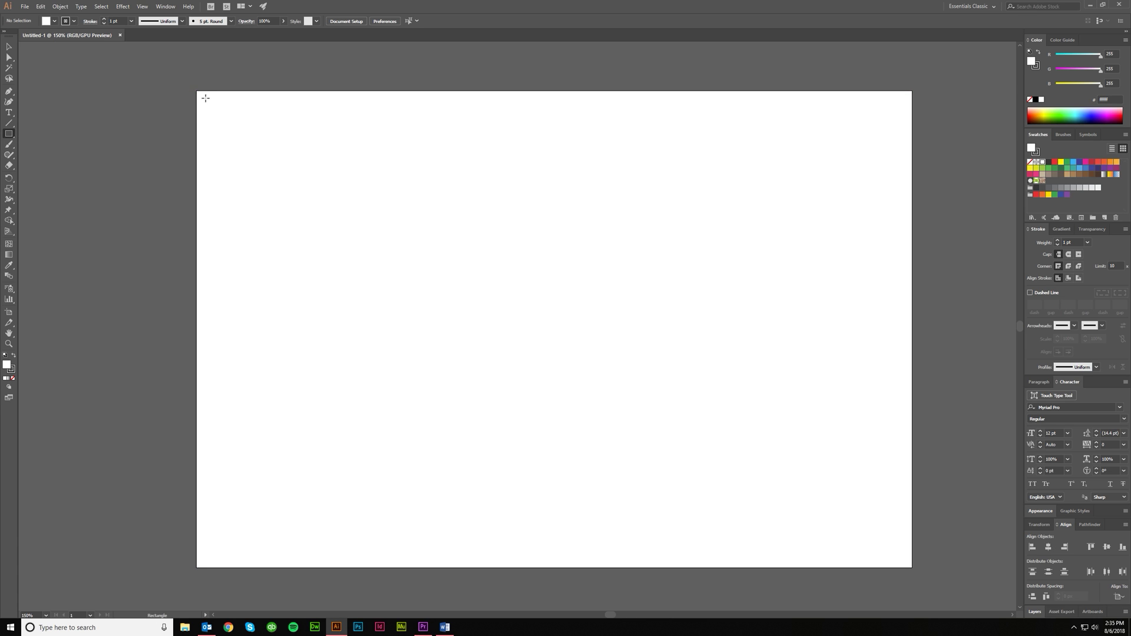
drag(198, 94, 912, 568)
click(1125, 40)
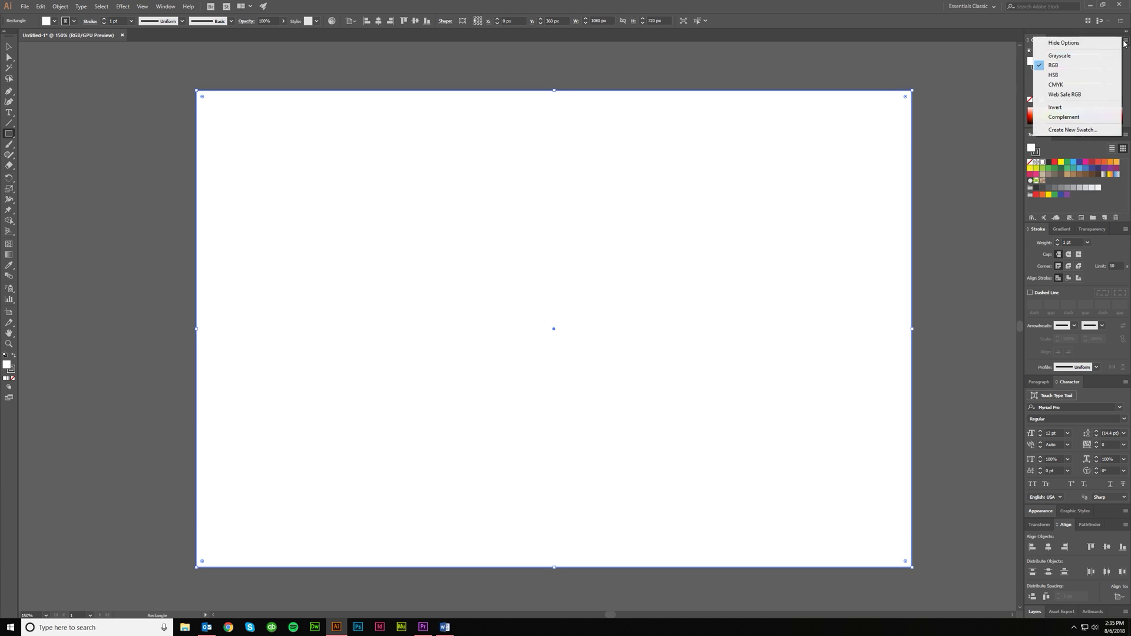
click(1055, 66)
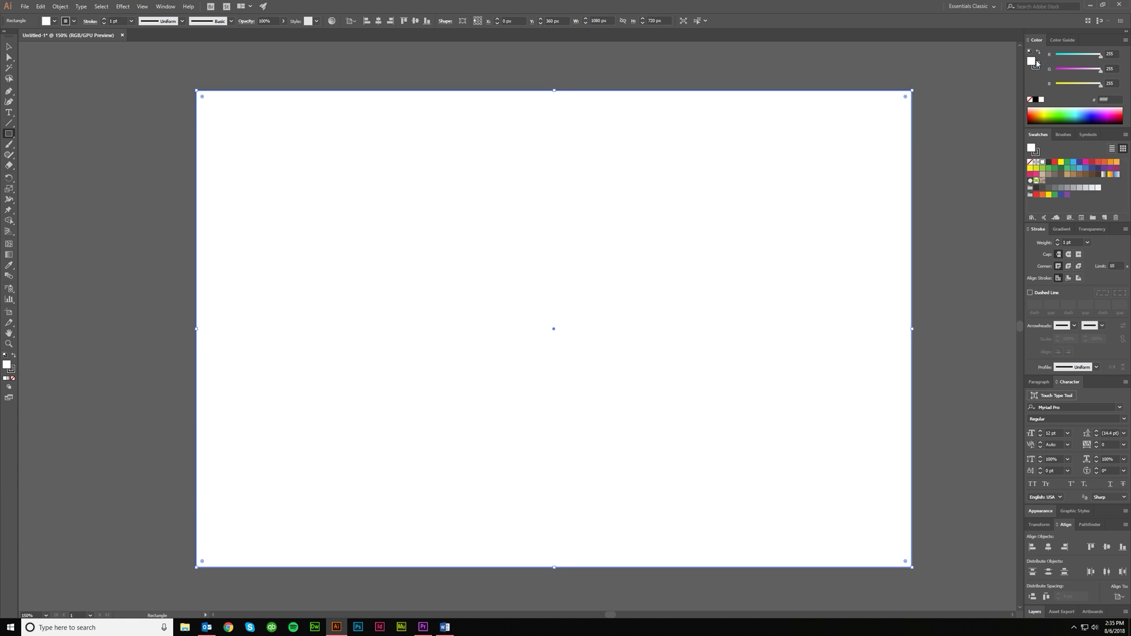
click(1030, 98)
click(1030, 61)
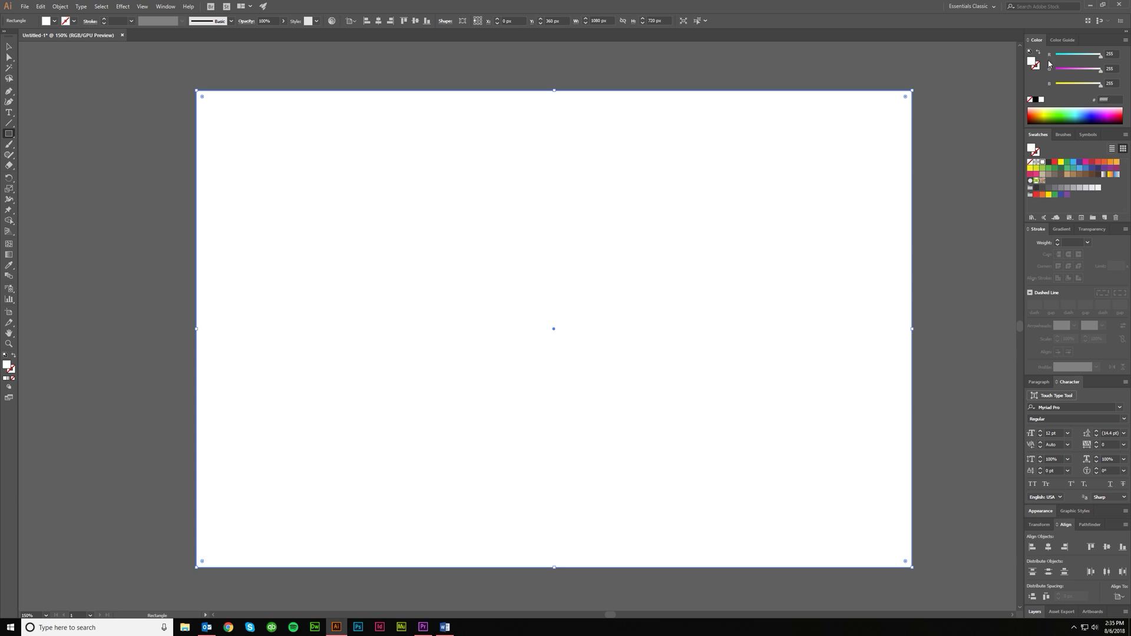
drag(1100, 55, 1060, 55)
click(1058, 69)
click(1034, 99)
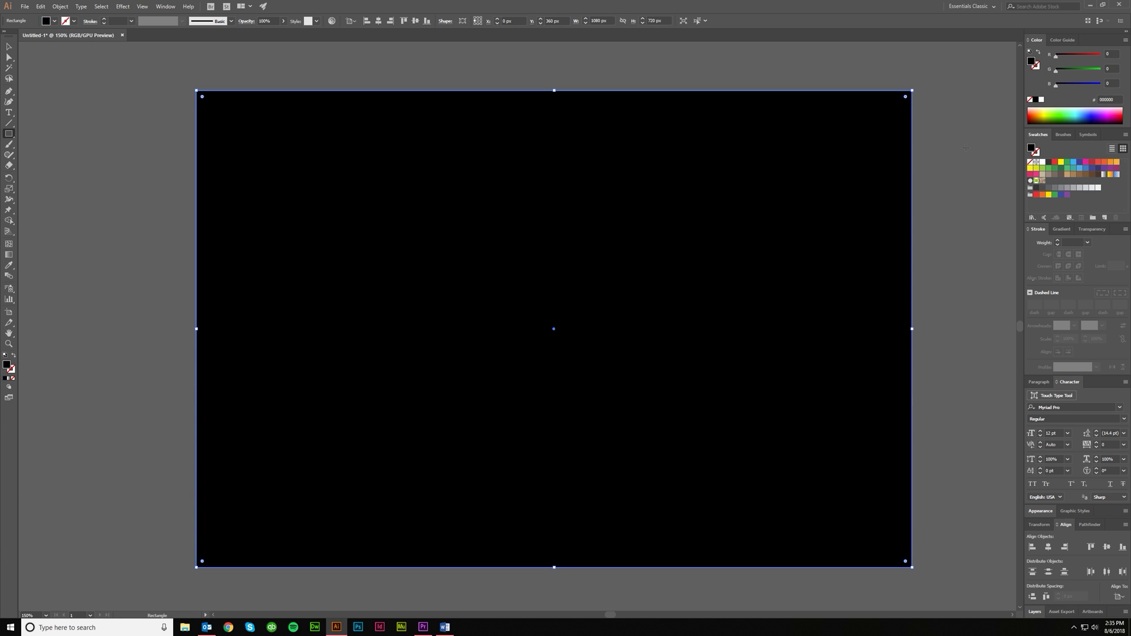
click(6, 48)
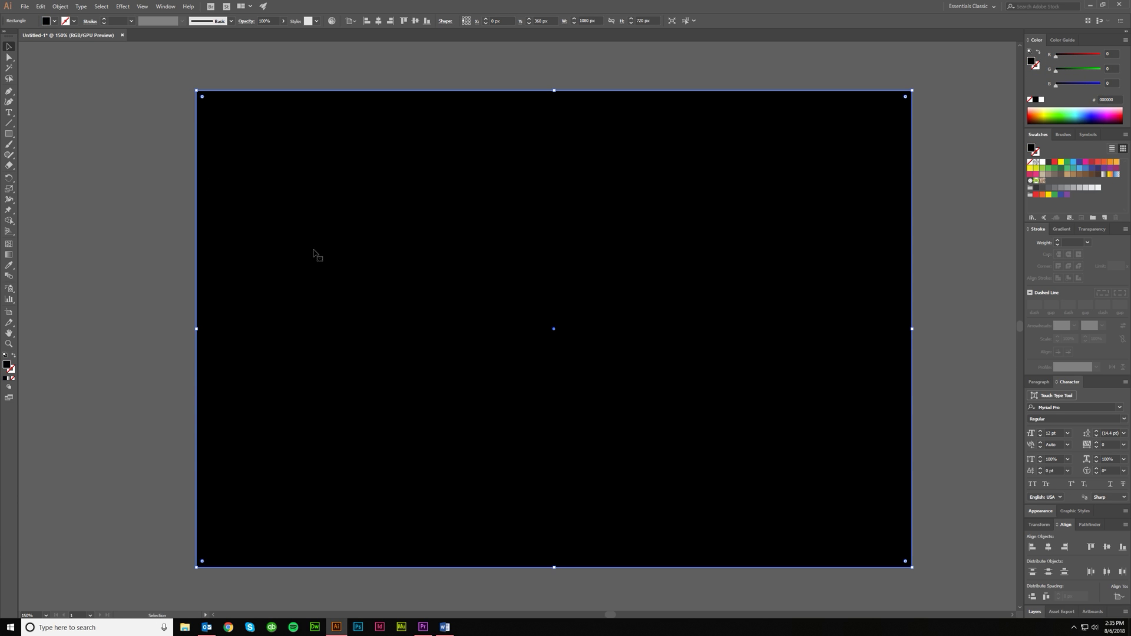
Start a flare with the Flare tool at a point left of the black rectangle's centre, using numeric options
click(9, 135)
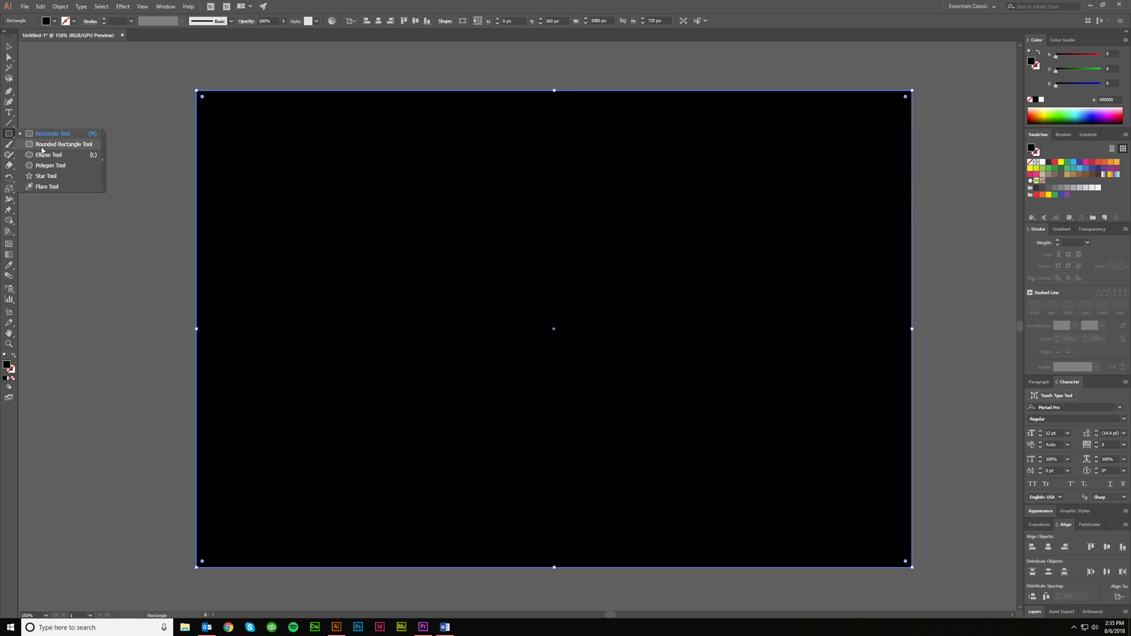
click(44, 187)
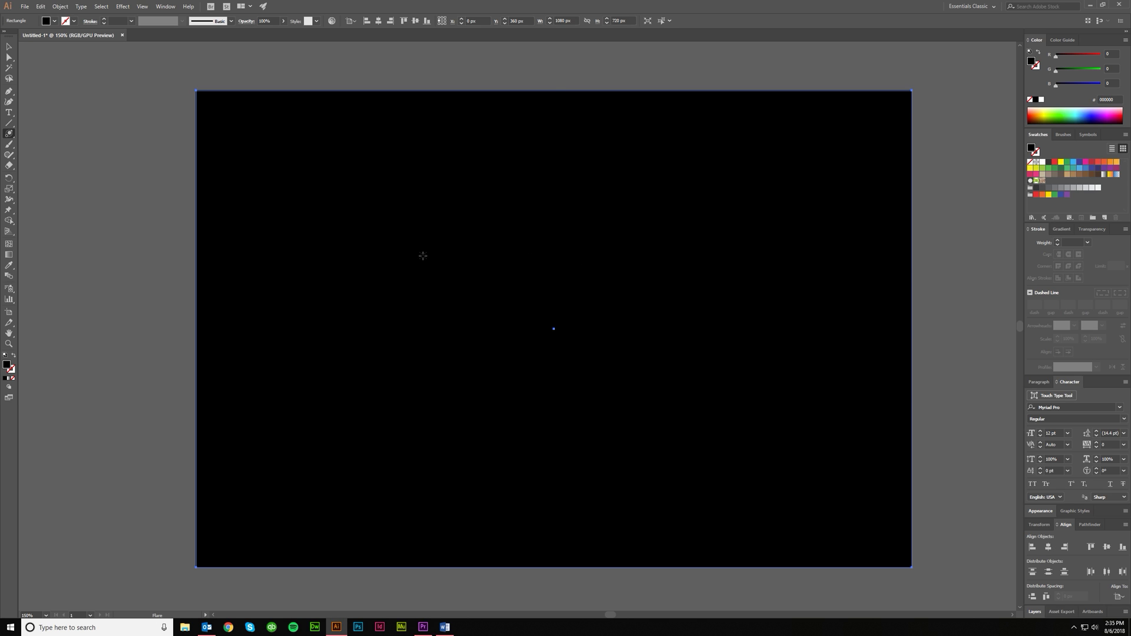
key(ctrl+minus)
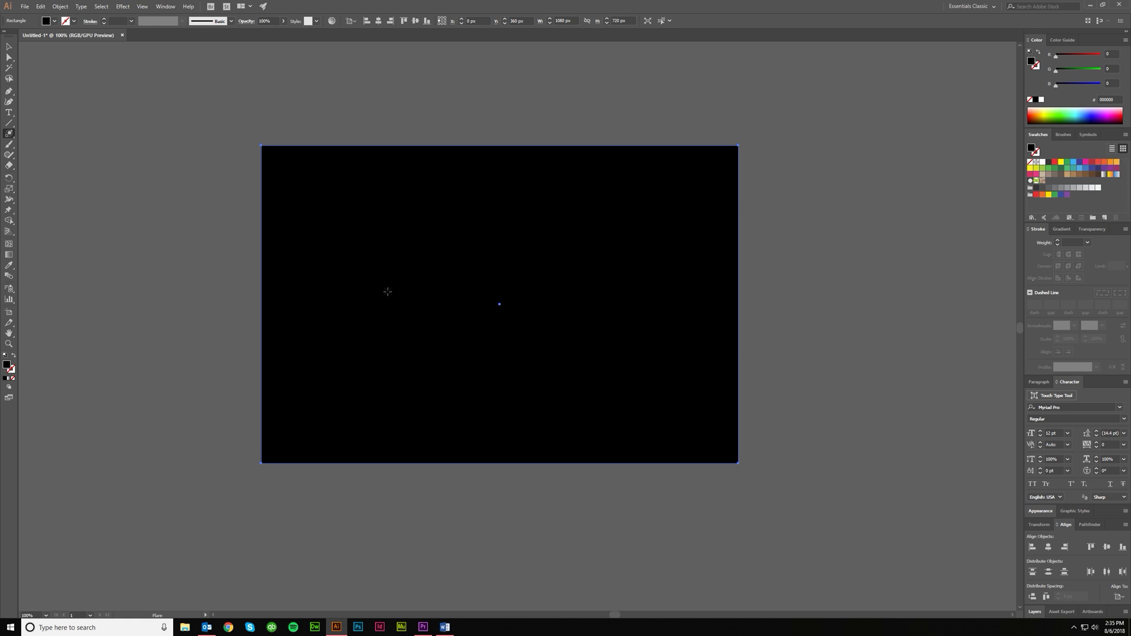
click(387, 292)
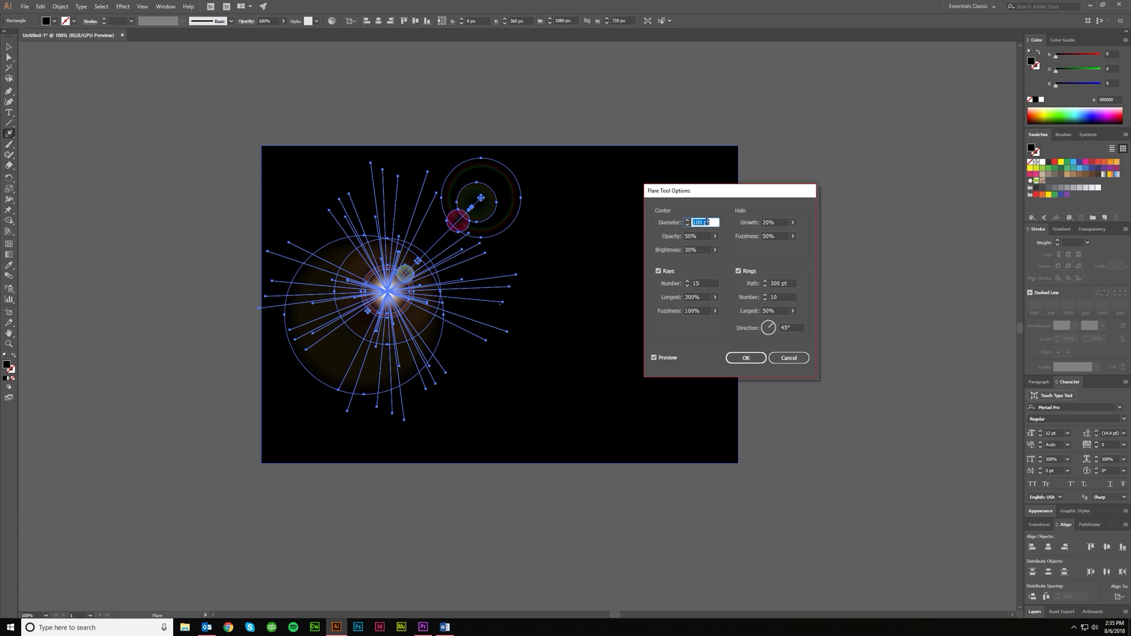
Set the flare's center diameter to 80 pt, trying smaller sizes first
key(shift+Down)
key(shift+Down)
key(shift+Down)
key(shift+Down)
key(shift+Down)
key(shift+Down)
key(shift+Down)
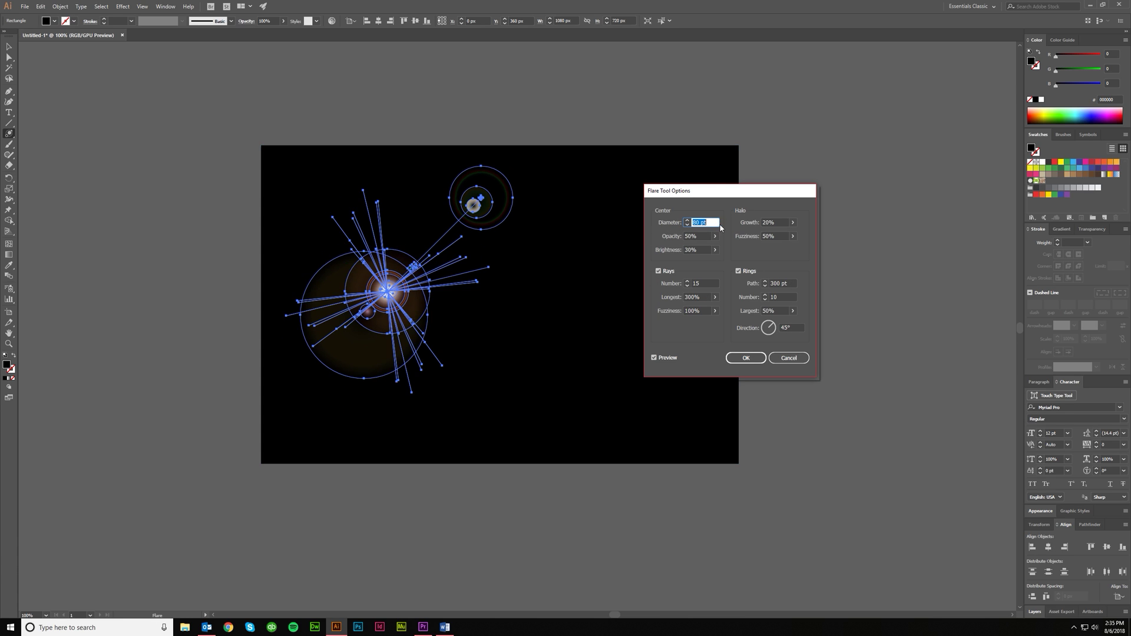
key(shift+Up)
key(shift+Up)
key(shift+Up)
key(shift+Up)
key(shift+Up)
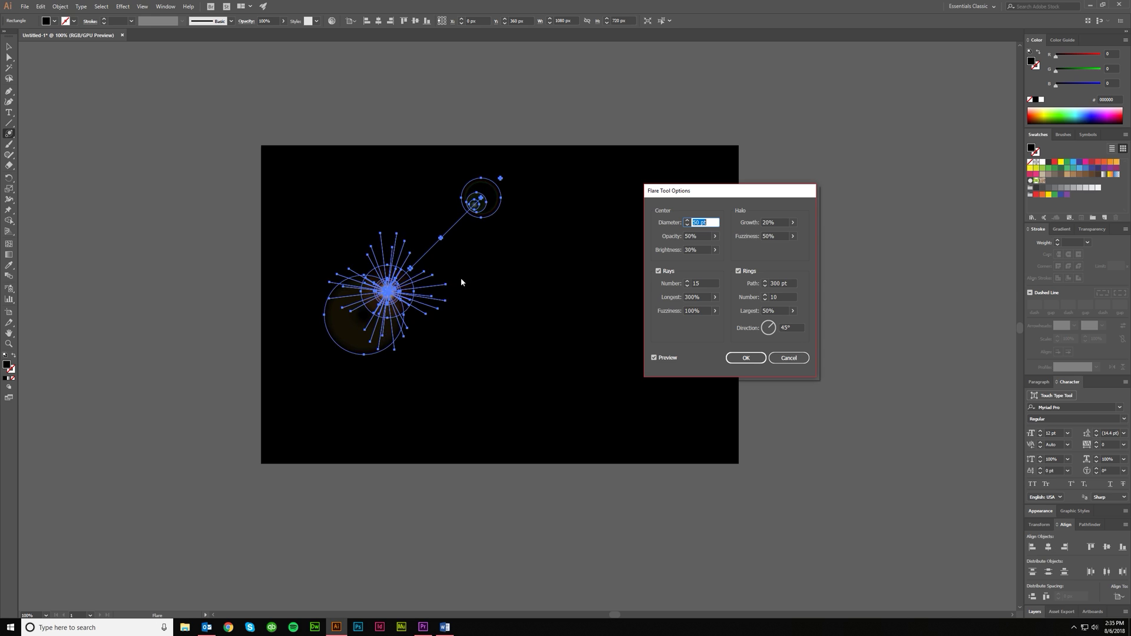
Try lower and higher opacities for the flare's center and settle on 30%
click(695, 236)
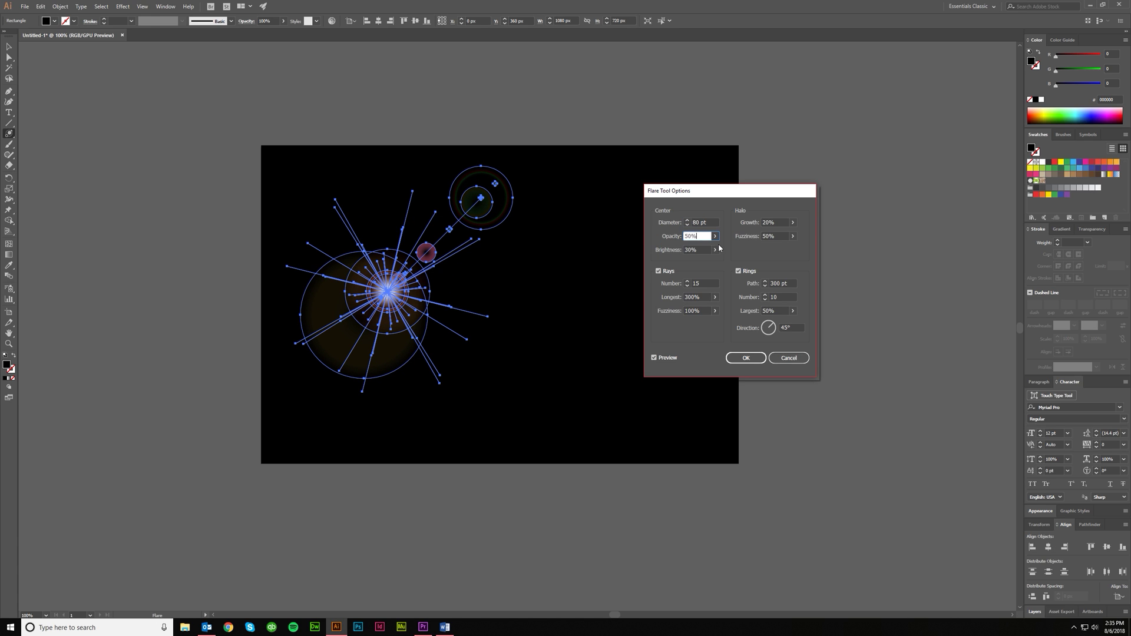
key(shift+Down)
key(shift+Down)
key(shift+Down)
key(shift+Down)
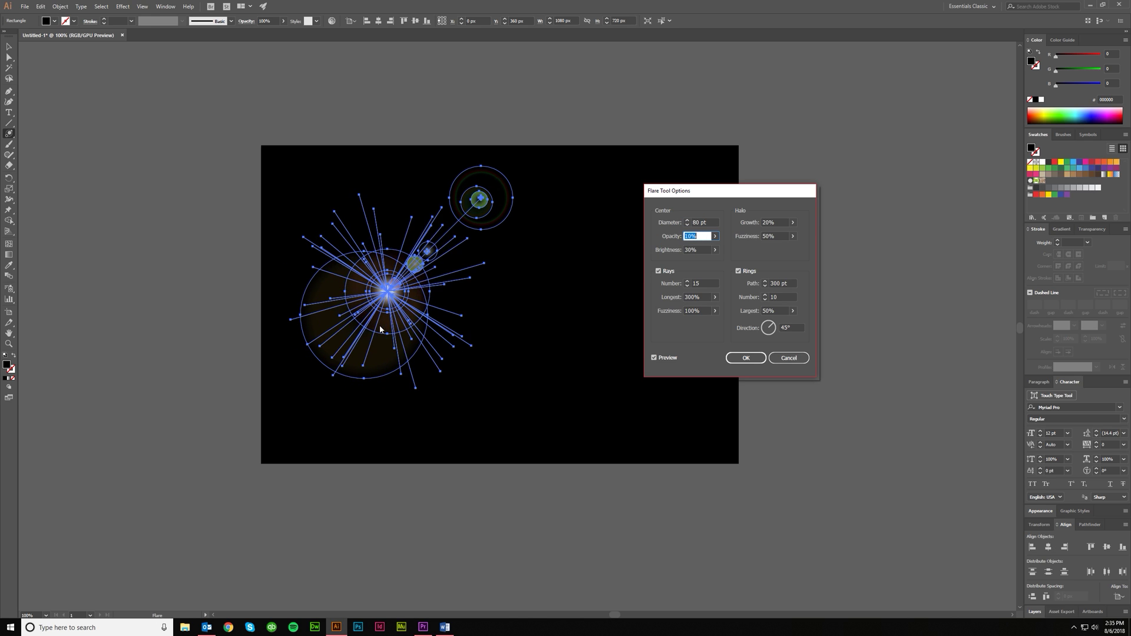
key(shift+Up)
key(shift+Up)
key(shift+Up)
key(shift+Up)
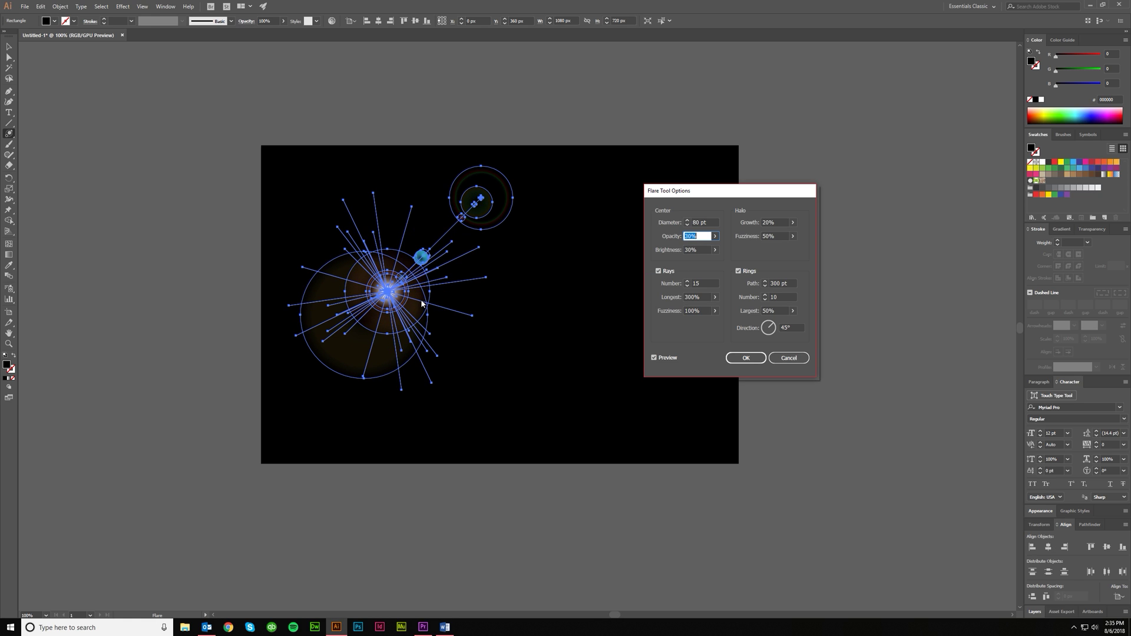
key(shift+Down)
key(shift+Down)
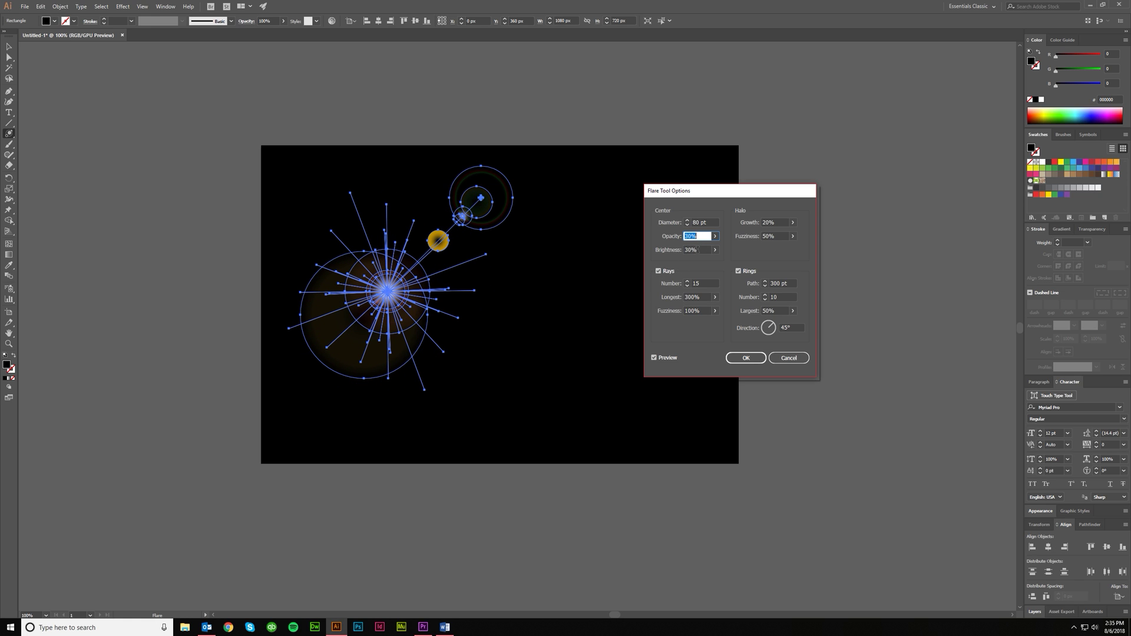
Try a center brightness of 100% for the flare, and settle on 50%
key(Tab)
key(shift+Up)
key(shift+Up)
key(shift+Up)
key(shift+Up)
key(shift+Up)
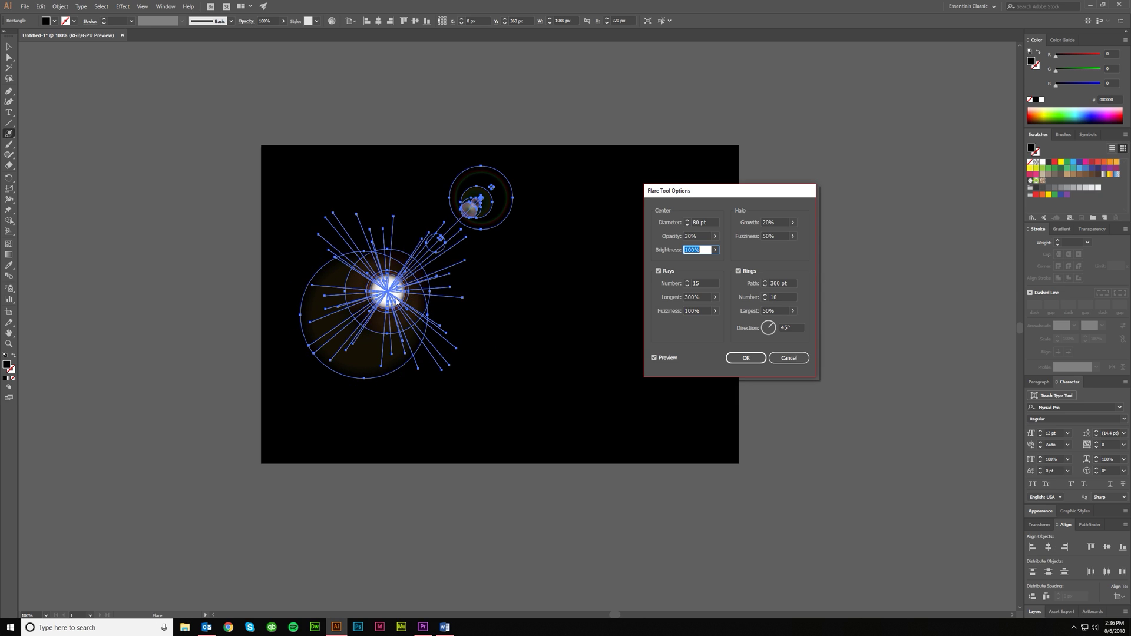
key(shift+Down)
key(shift+Down)
key(shift+Down)
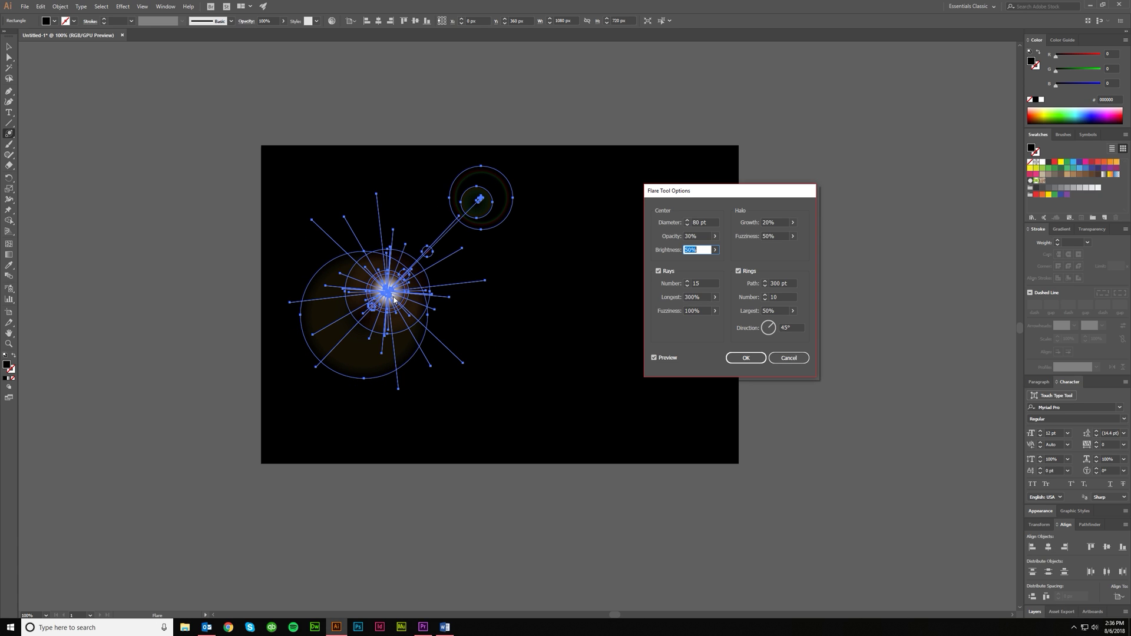
Set the flare's number of rays to 50 and the longest ray to 370%
click(700, 283)
key(shift+Up)
key(shift+Up)
key(shift+Up)
key(shift+Up)
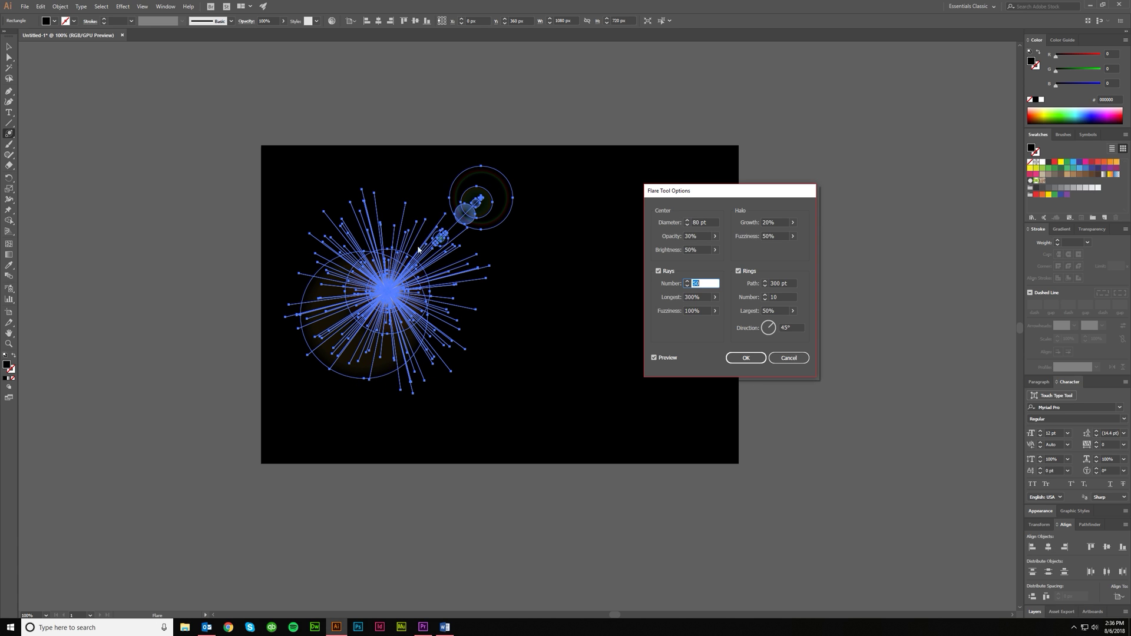
click(699, 297)
key(shift+Up)
key(shift+Up)
key(shift+Up)
key(shift+Up)
key(shift+Up)
key(shift+Up)
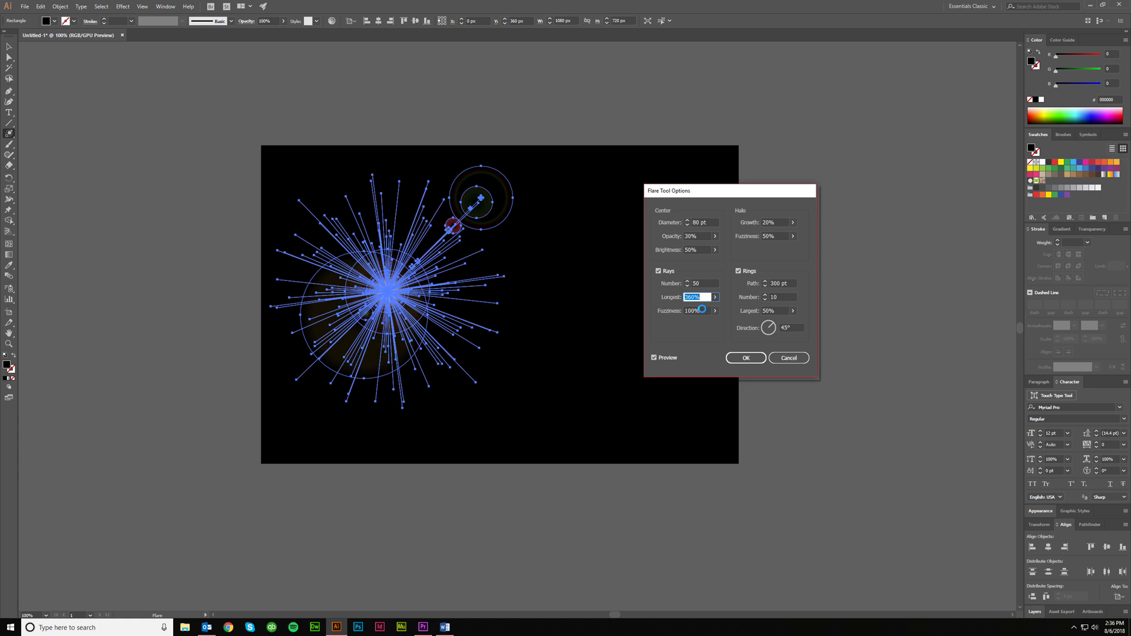
key(shift+Up)
click(706, 310)
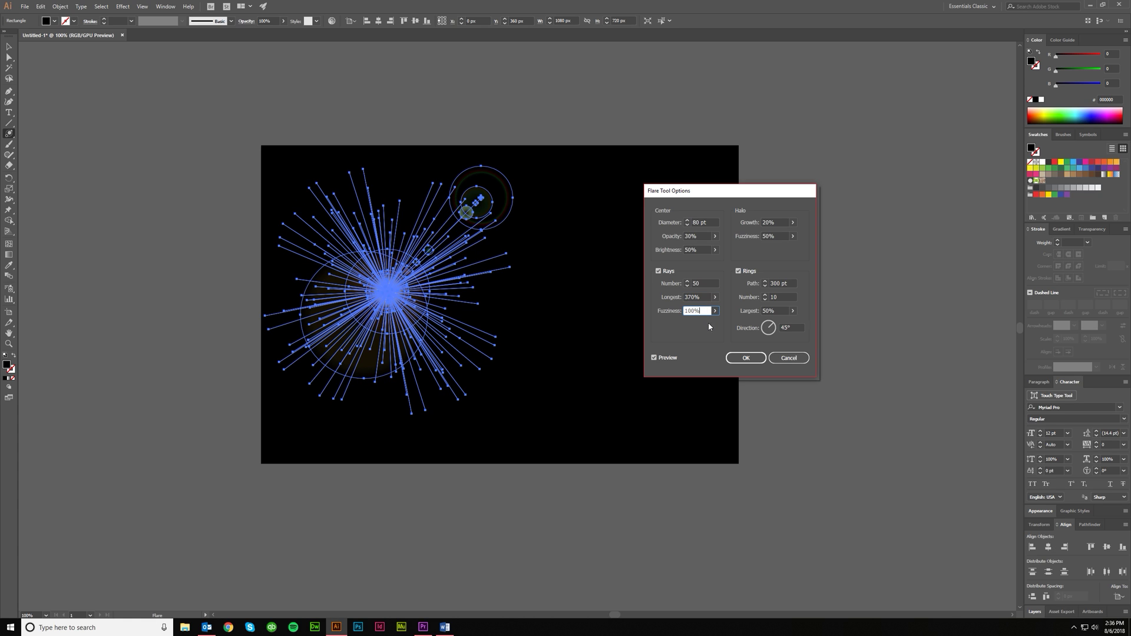
Set the growth of the flare's halo to 110%
click(777, 223)
key(shift+Up)
key(shift+Up)
key(shift+Up)
key(shift+Up)
key(shift+Up)
key(shift+Up)
key(shift+Up)
key(shift+Up)
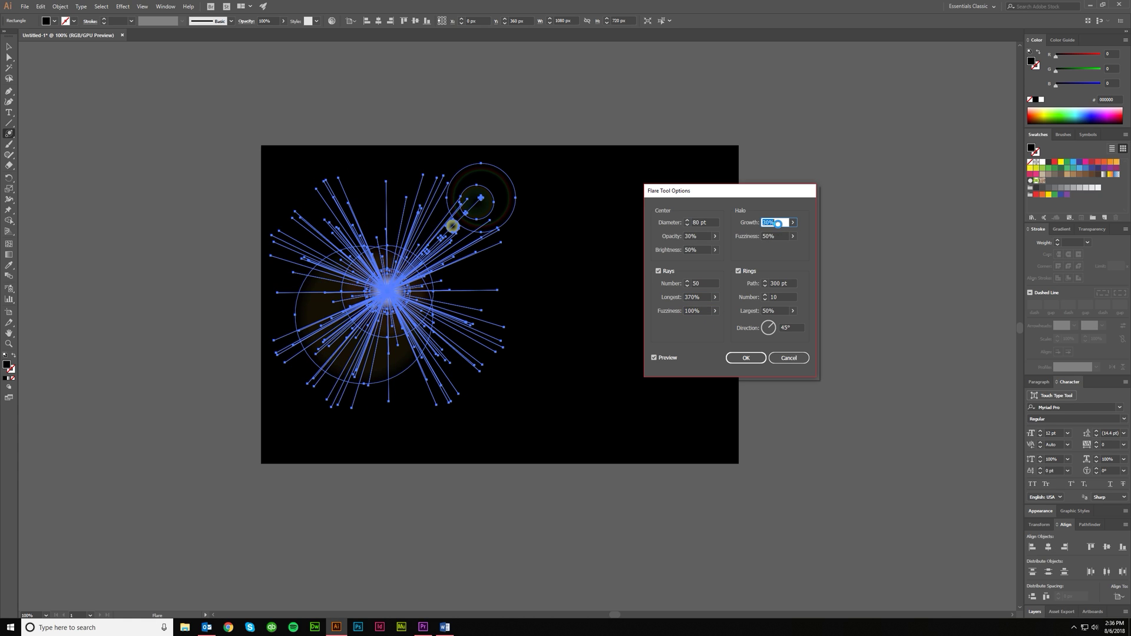
key(shift+Up)
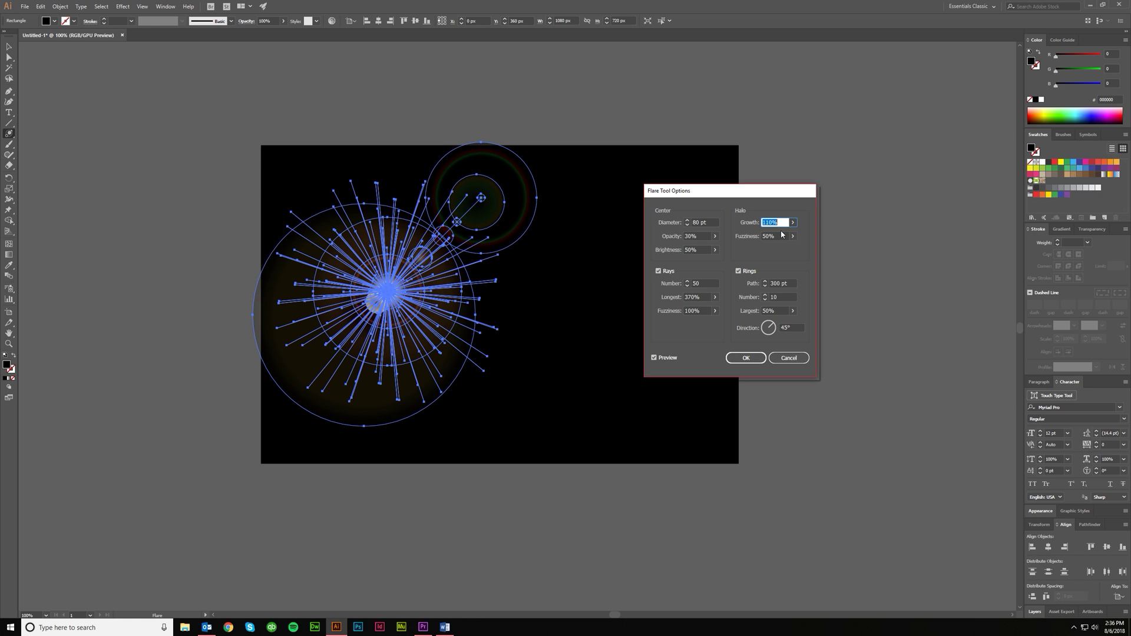
Set the fuzziness of the flare's halo to 100%
click(780, 236)
key(shift+Up)
key(shift+Up)
key(shift+Up)
key(shift+Up)
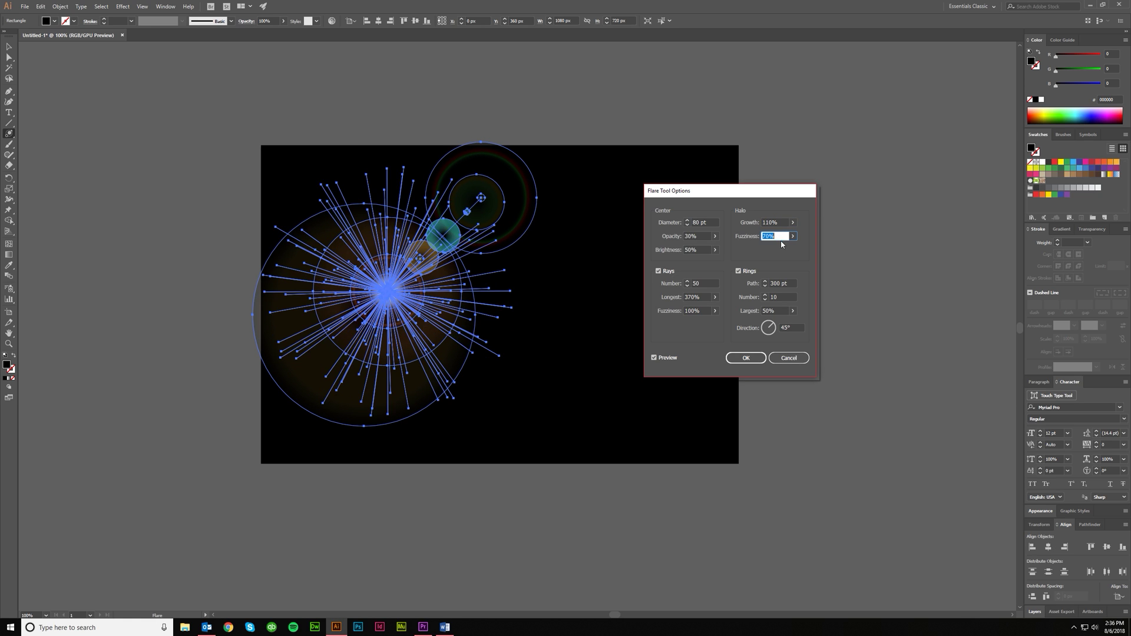
key(shift+Up)
key(shift+Down)
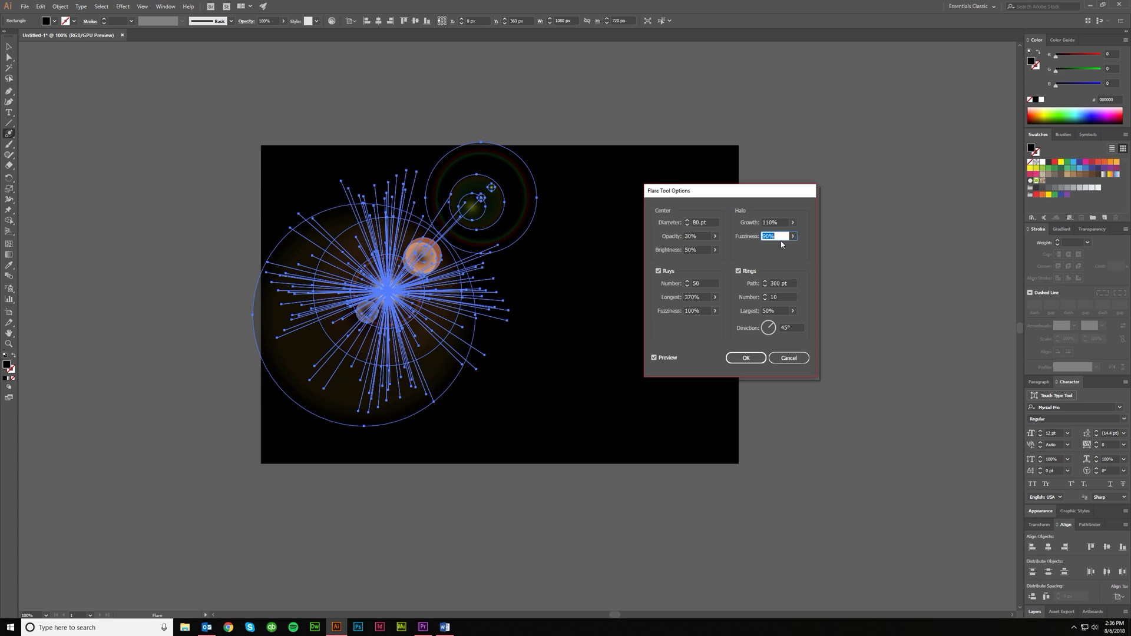
key(shift+Up)
Set the path length of the flare's rings to 340 pt
click(787, 282)
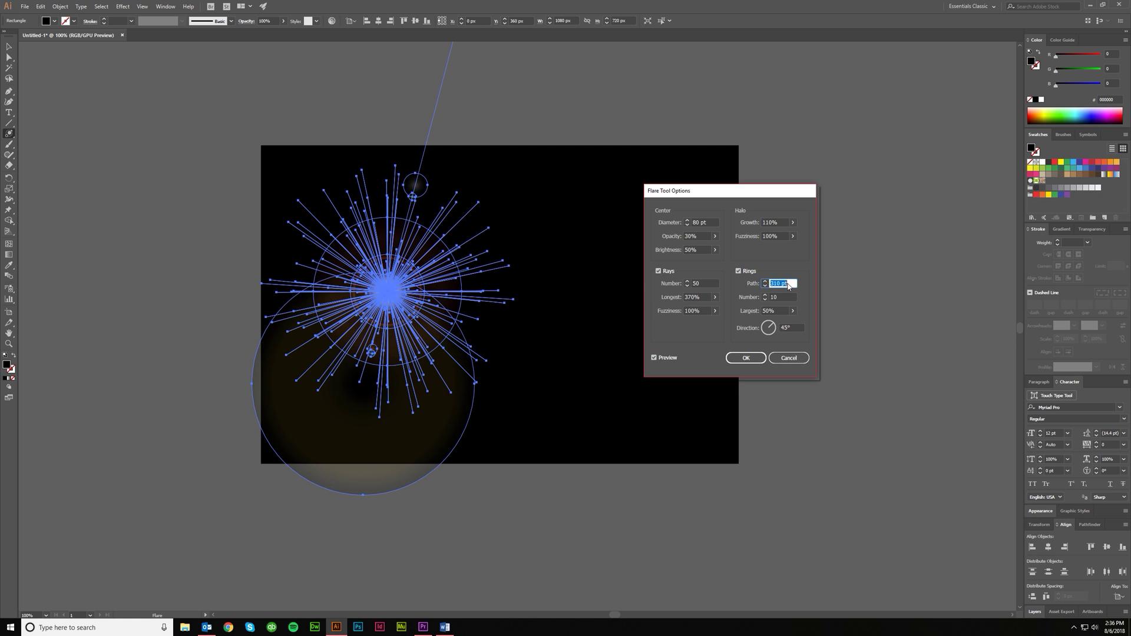
key(shift+Up)
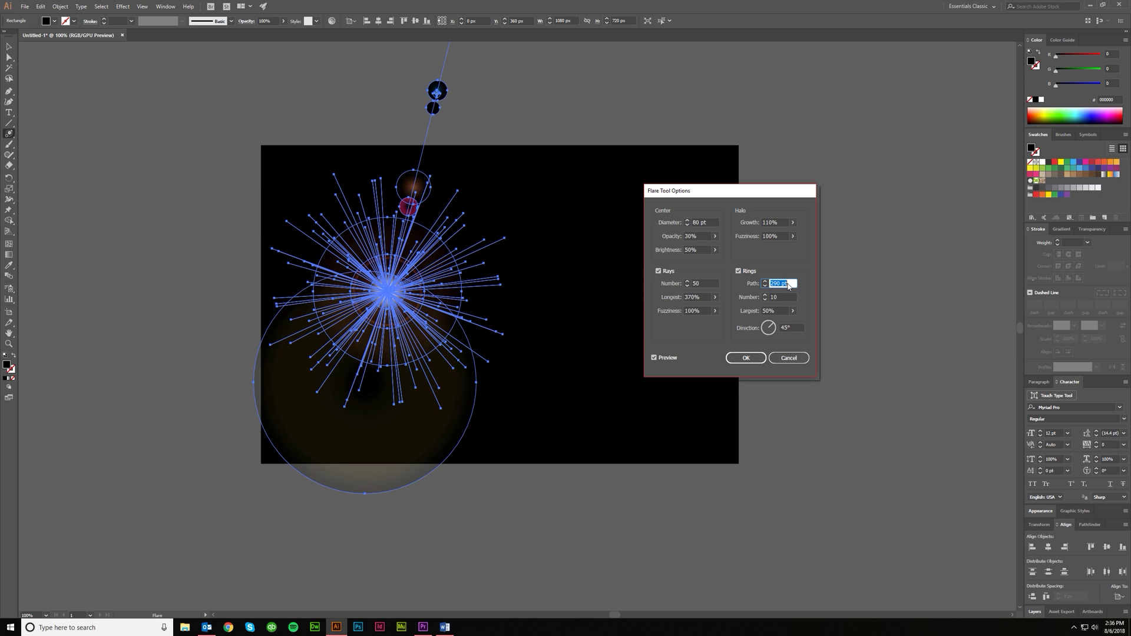
key(shift+Up)
key(shift+Up)
key(shift+Up)
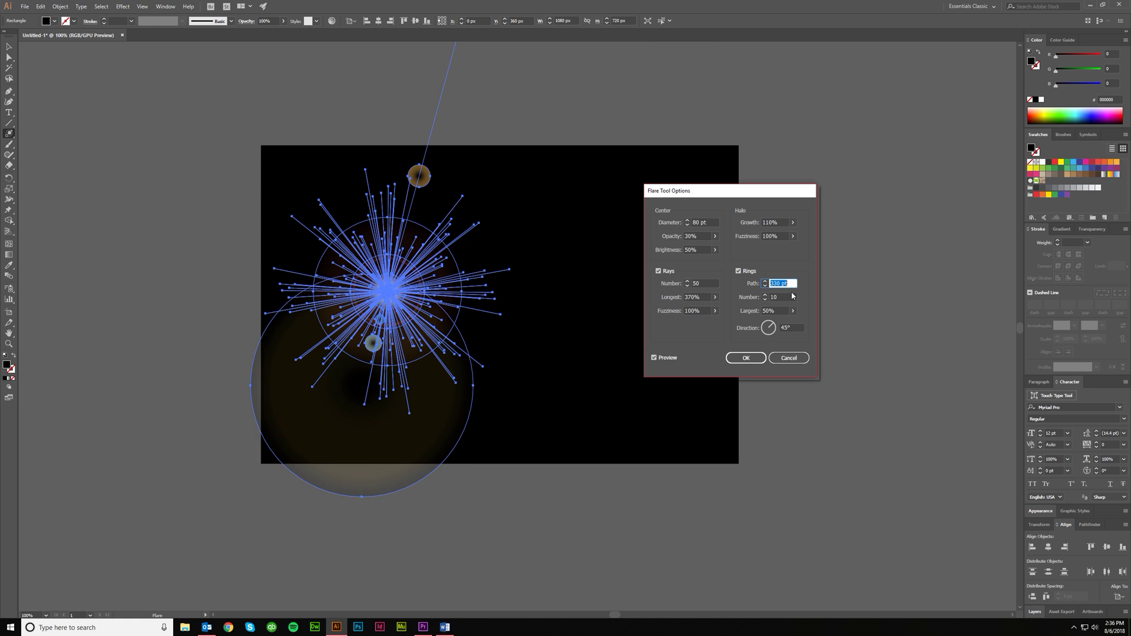
Set the number of rings in the flare to 50
key(Tab)
key(shift+Up)
key(shift+Up)
key(shift+Up)
Set the flare's largest ring to 100% and create the flare with these options
key(shift+Up)
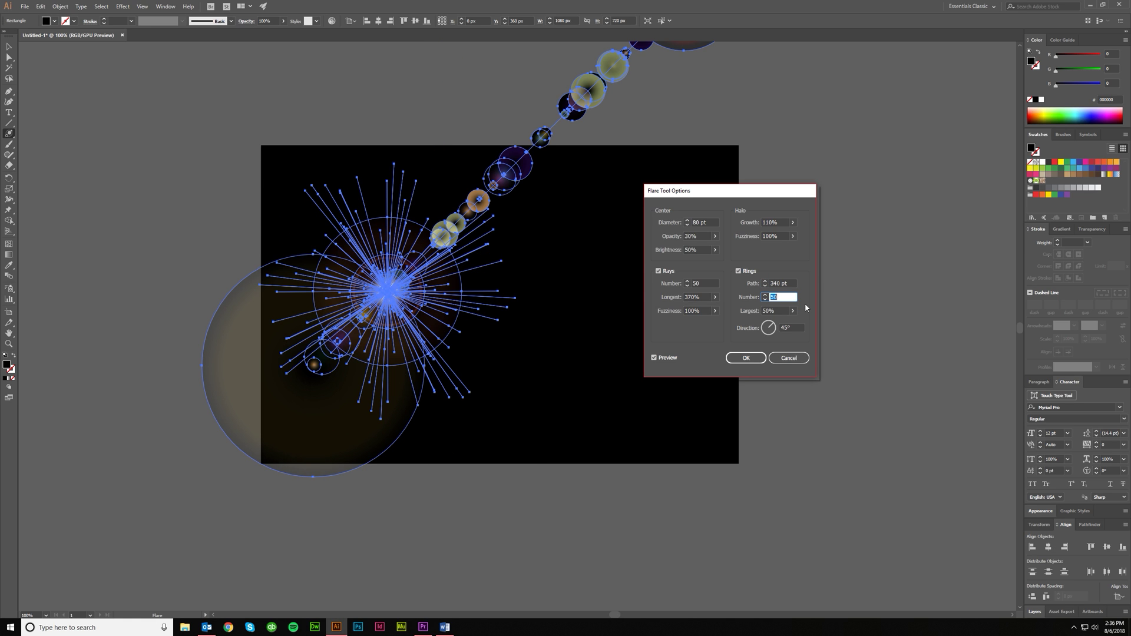
key(Tab)
key(shift+Up)
key(shift+Up)
key(shift+Up)
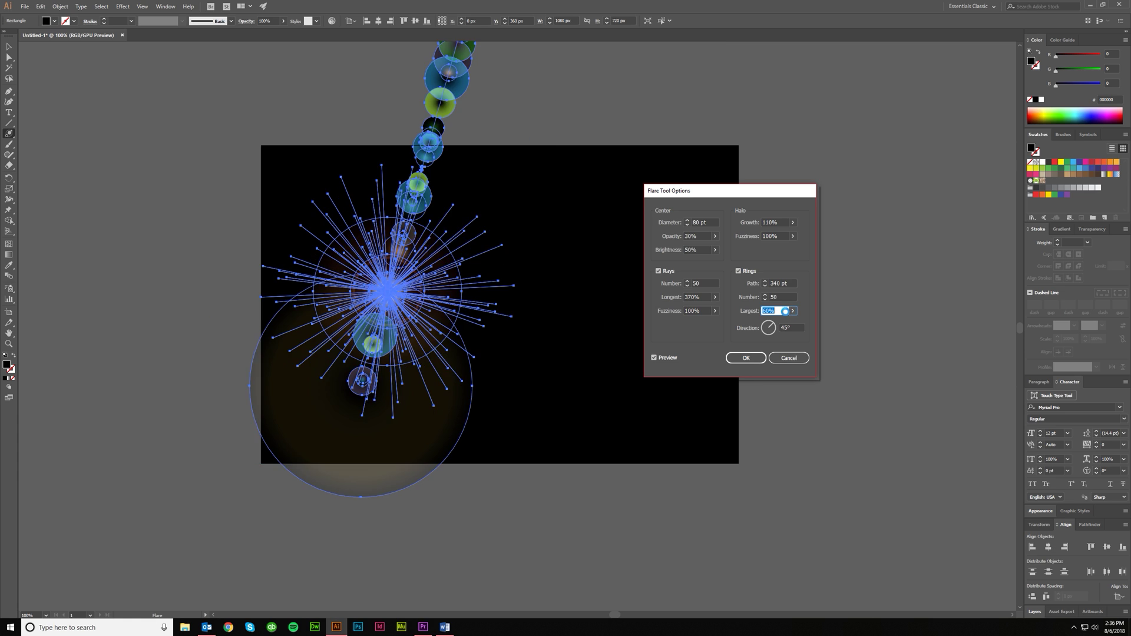
key(shift+Up)
key(shift+Up)
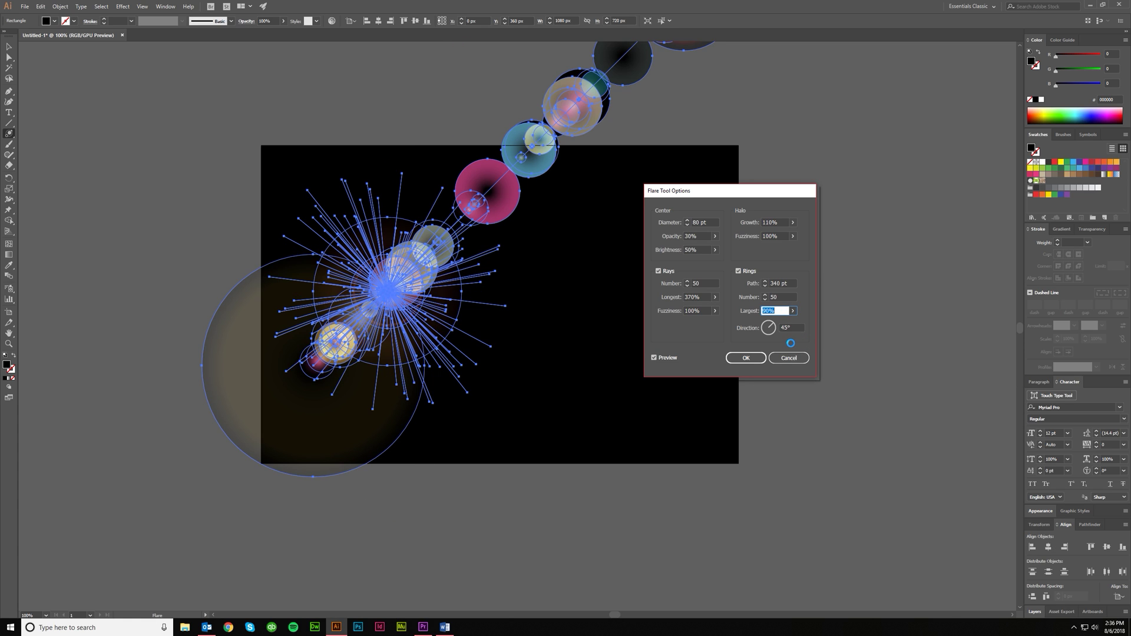
click(745, 358)
Scale the flare down proportionally, place it entirely within the black rectangle, and deselect it
scroll(539, 328, down, 2)
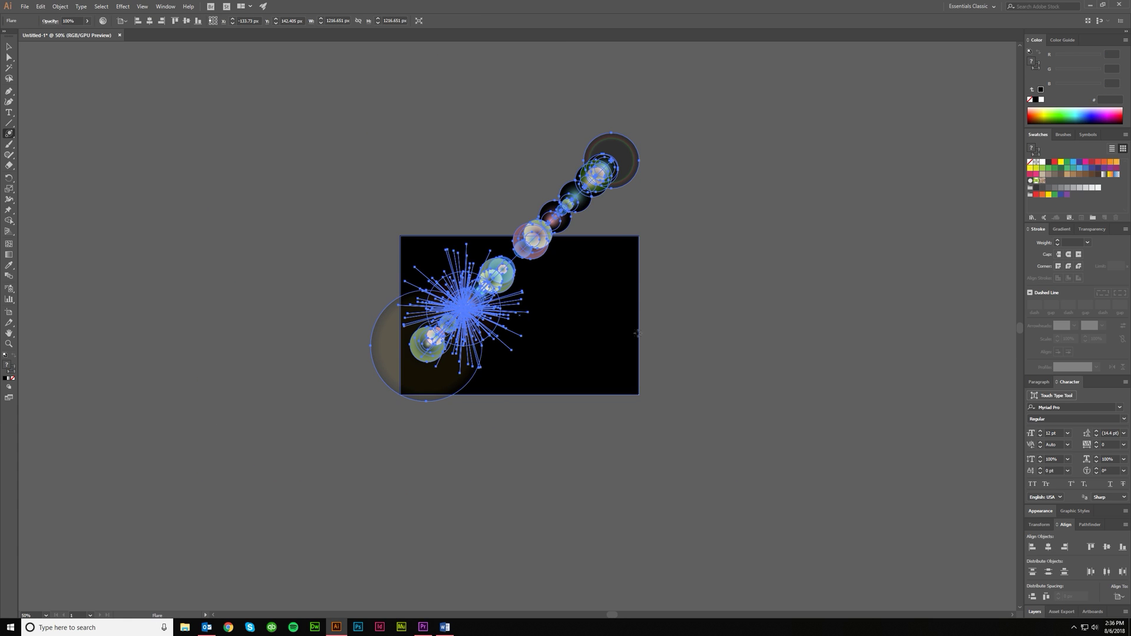
key(v)
click(716, 331)
scroll(584, 298, up, 1)
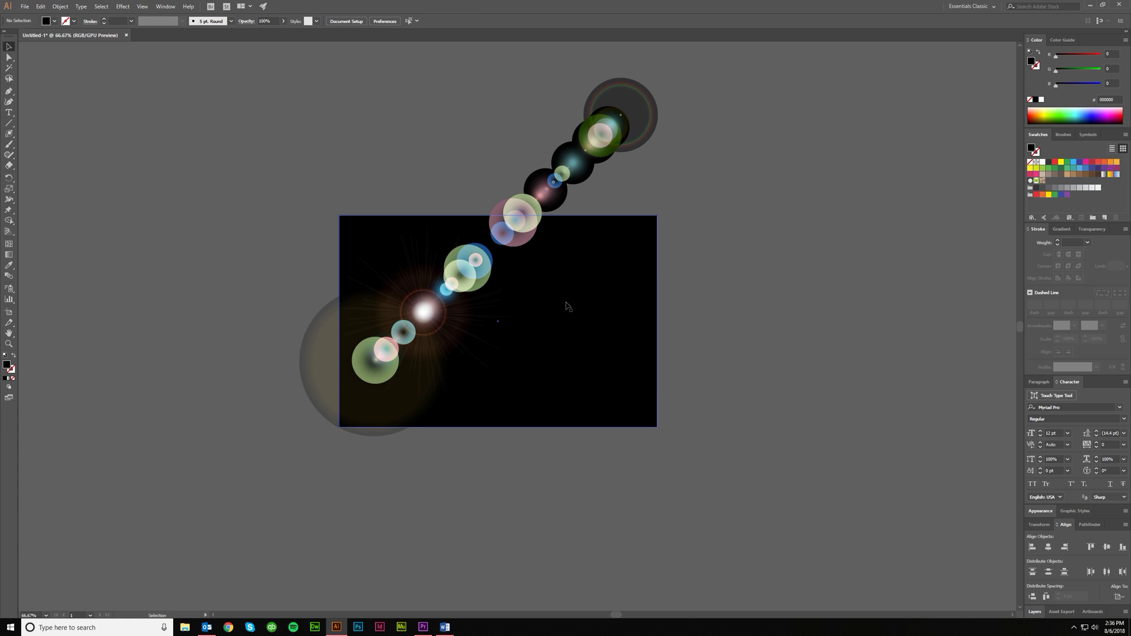
click(510, 241)
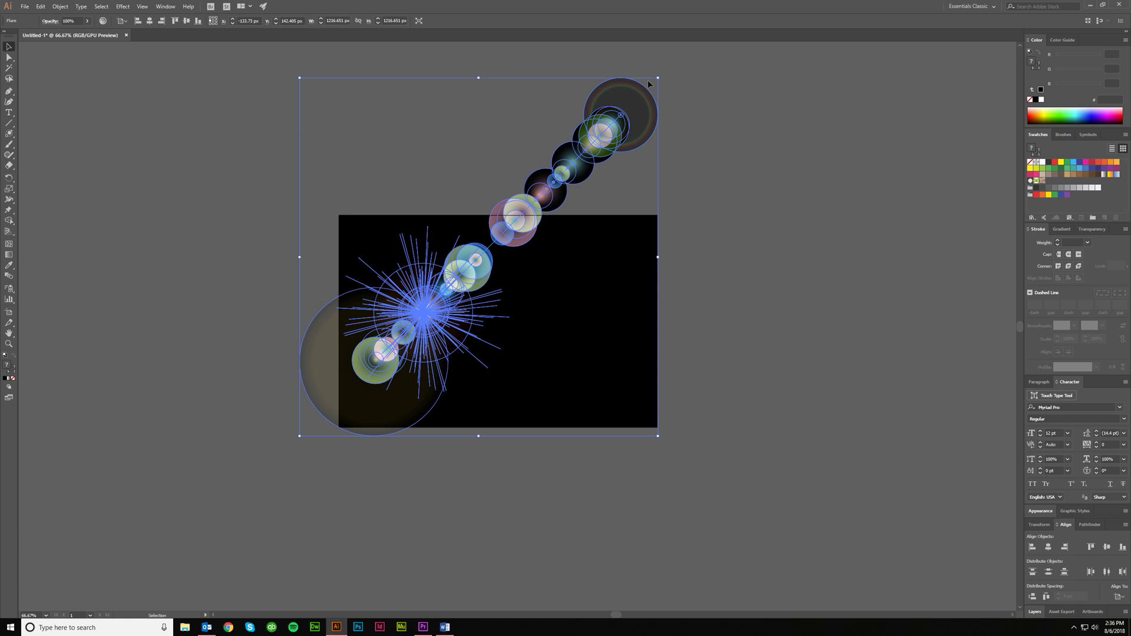
drag(656, 78, 451, 284)
drag(362, 342, 487, 309)
key(ctrl+z)
click(734, 393)
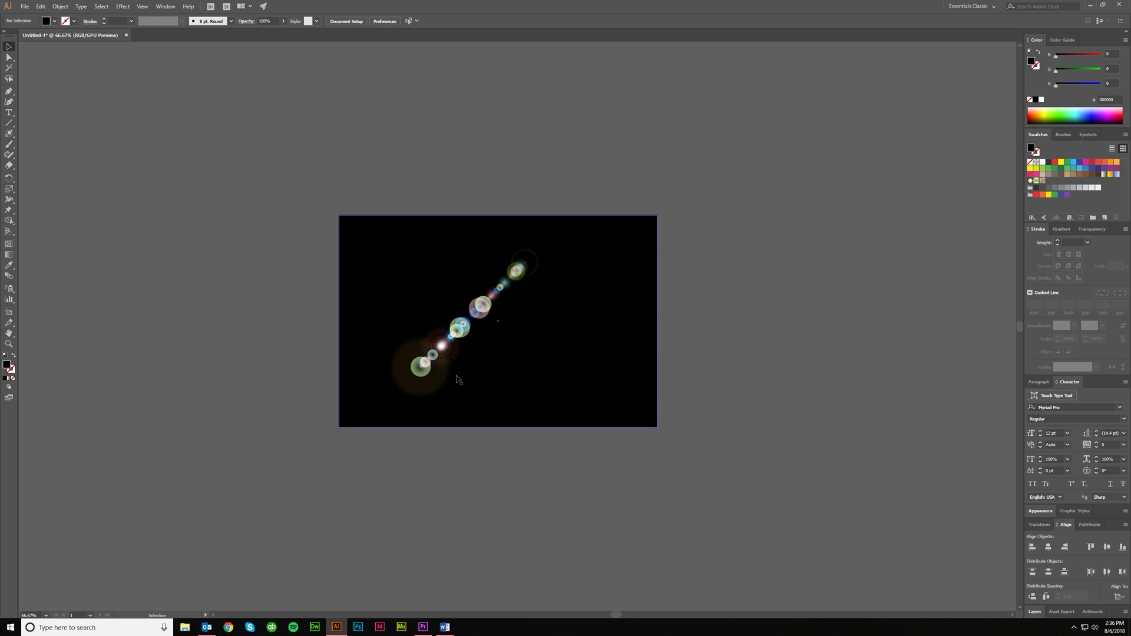
Try rotating the diagonal flare until it lies horizontally, and undo the rotation
scroll(447, 373, up, 1)
click(463, 332)
scroll(517, 311, right, 1)
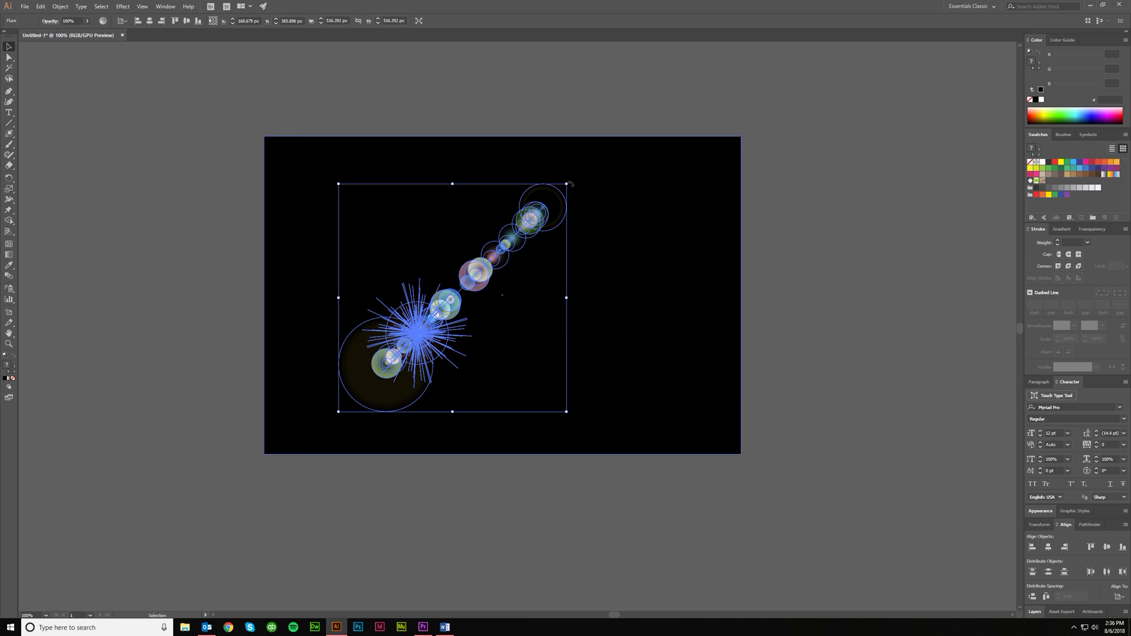
drag(570, 185, 628, 308)
click(669, 345)
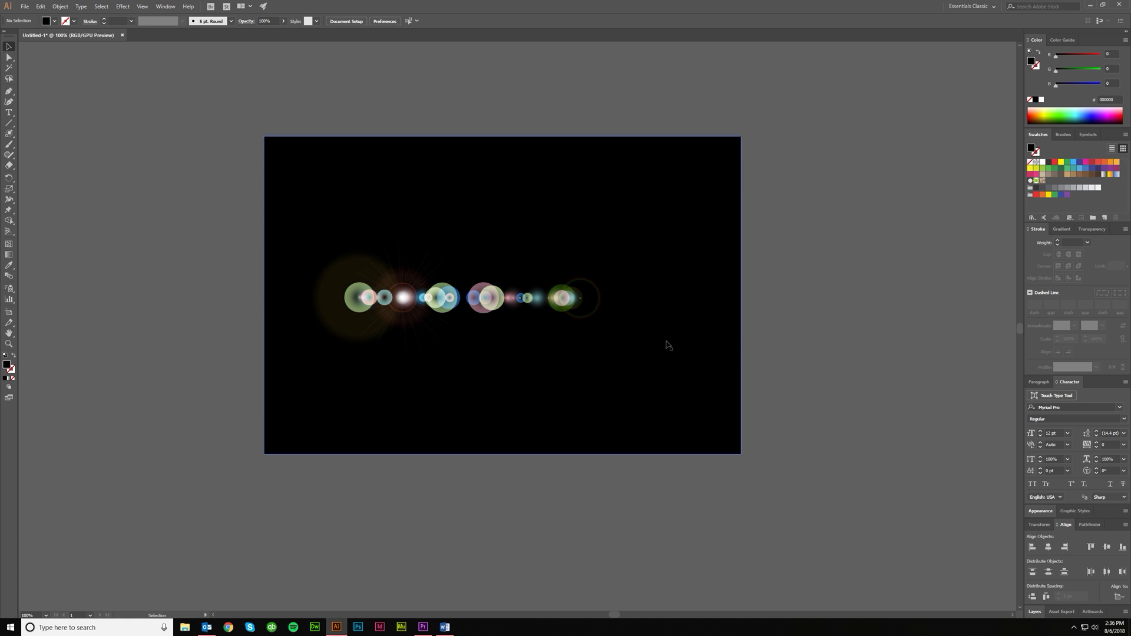
scroll(666, 343, down, 1)
scroll(666, 343, right, 1)
key(ctrl+z)
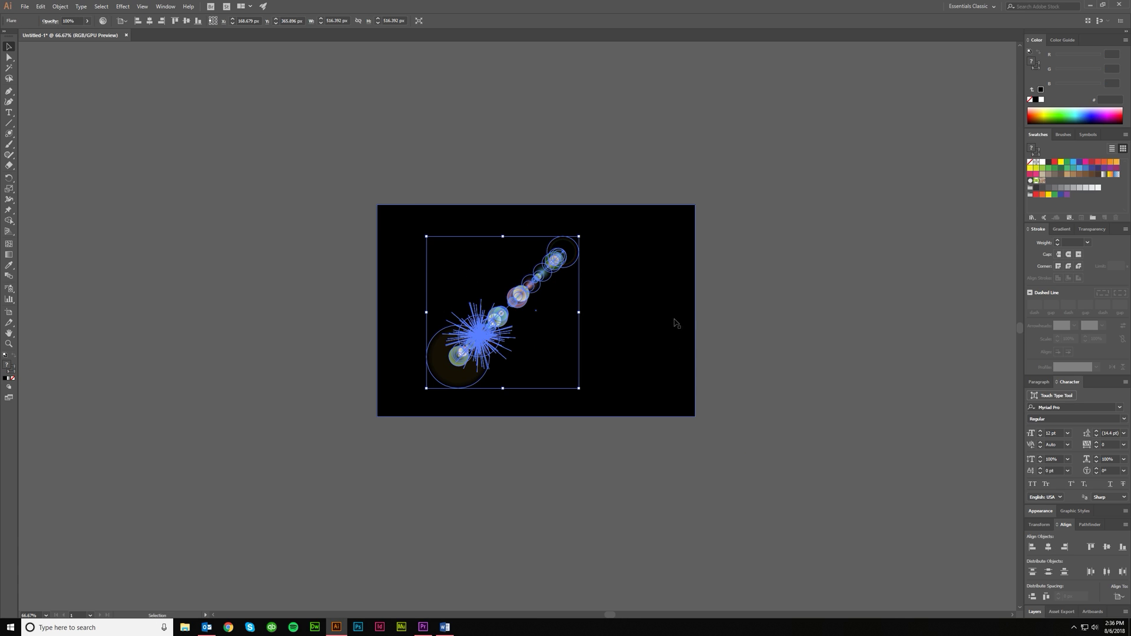
Start a Distort & Transform Transform effect on the flare with the live preview turned on
click(648, 315)
click(509, 304)
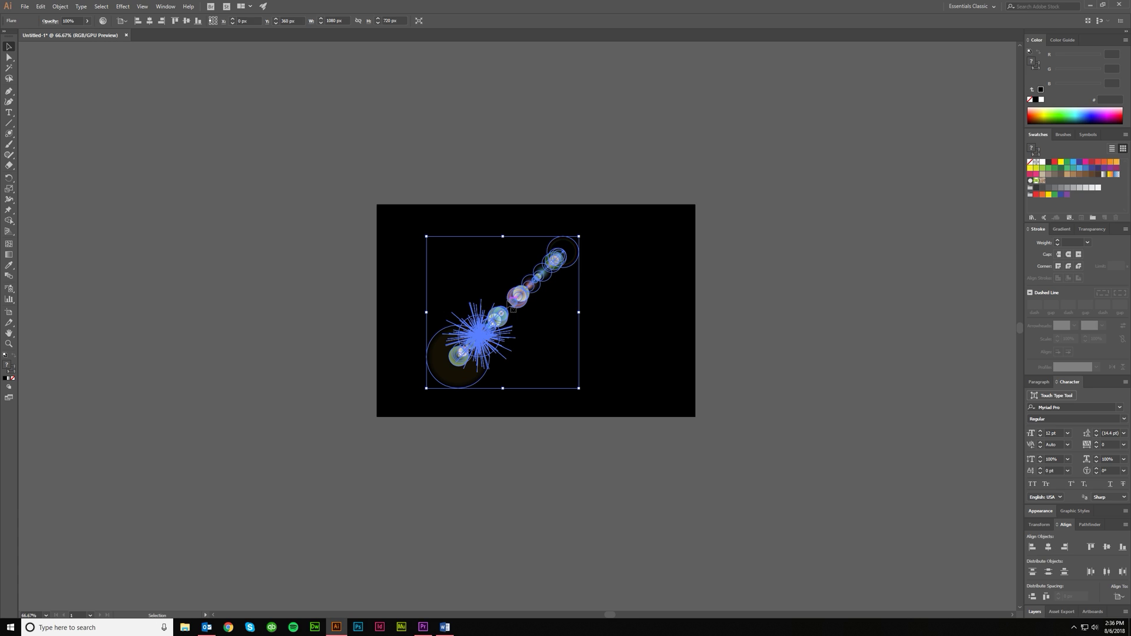
click(122, 7)
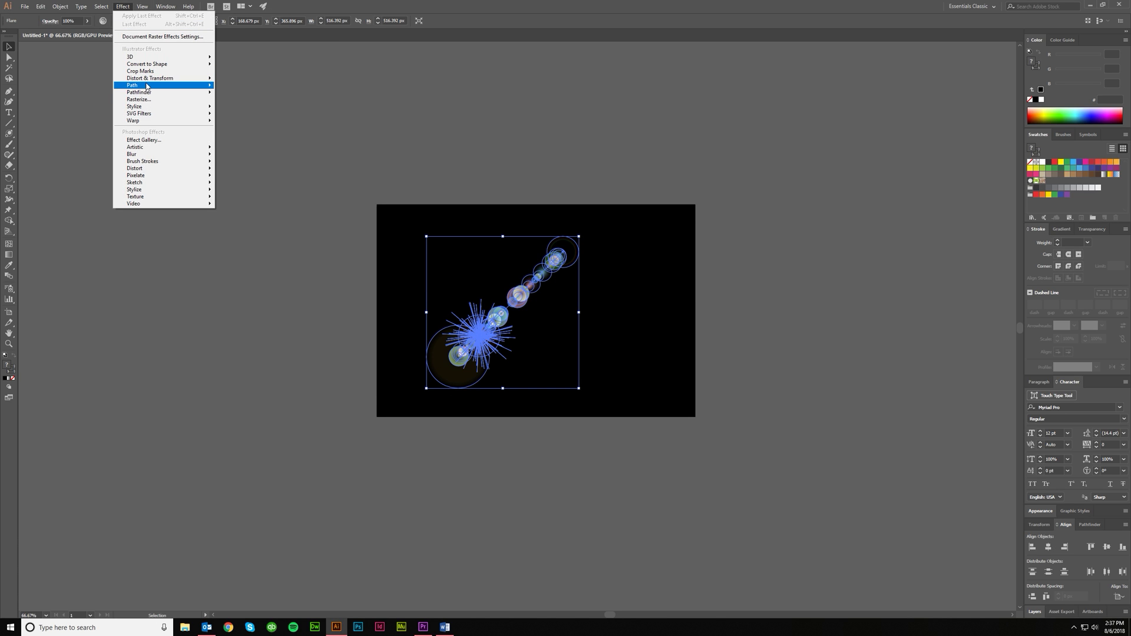
mouse_move(159, 78)
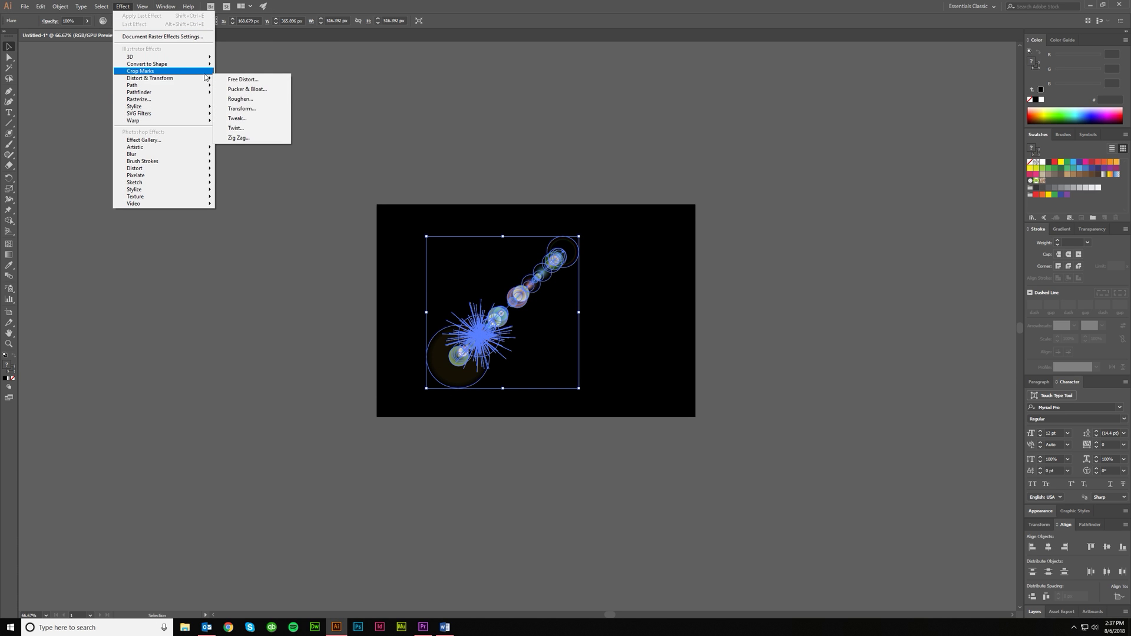
click(241, 109)
click(851, 365)
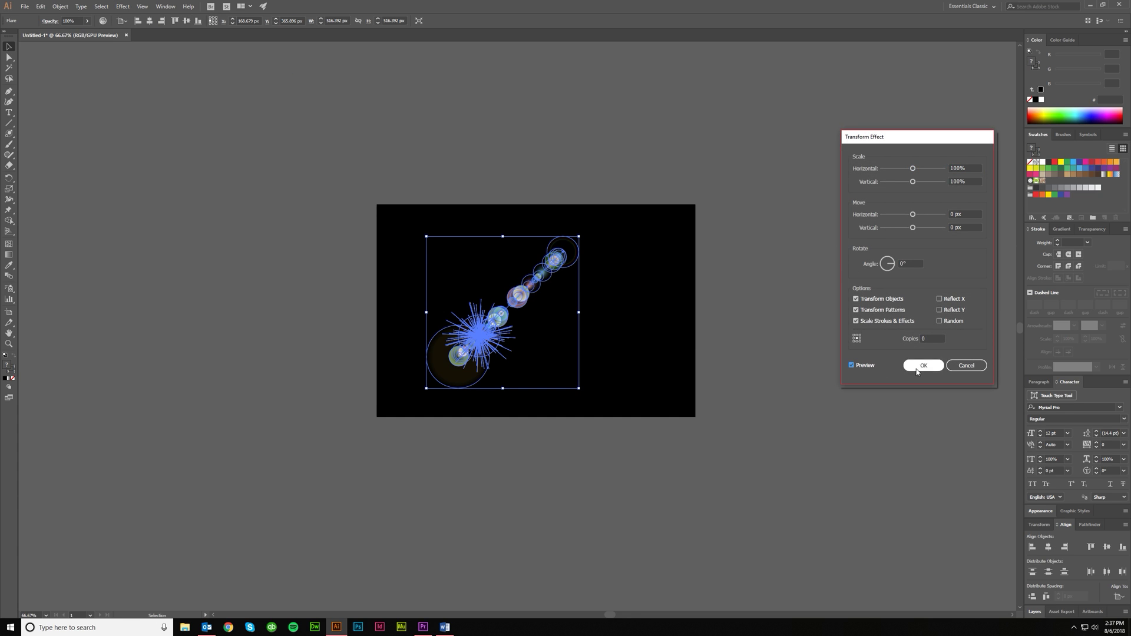
Set the effect to 35 copies at a 10° rotation angle, apply it, and deselect the flare
double_click(931, 339)
text(35)
key(shift+Tab)
key(shift+Tab)
key(shift+Tab)
key(shift+Tab)
key(shift+Tab)
text(10)
key(Tab)
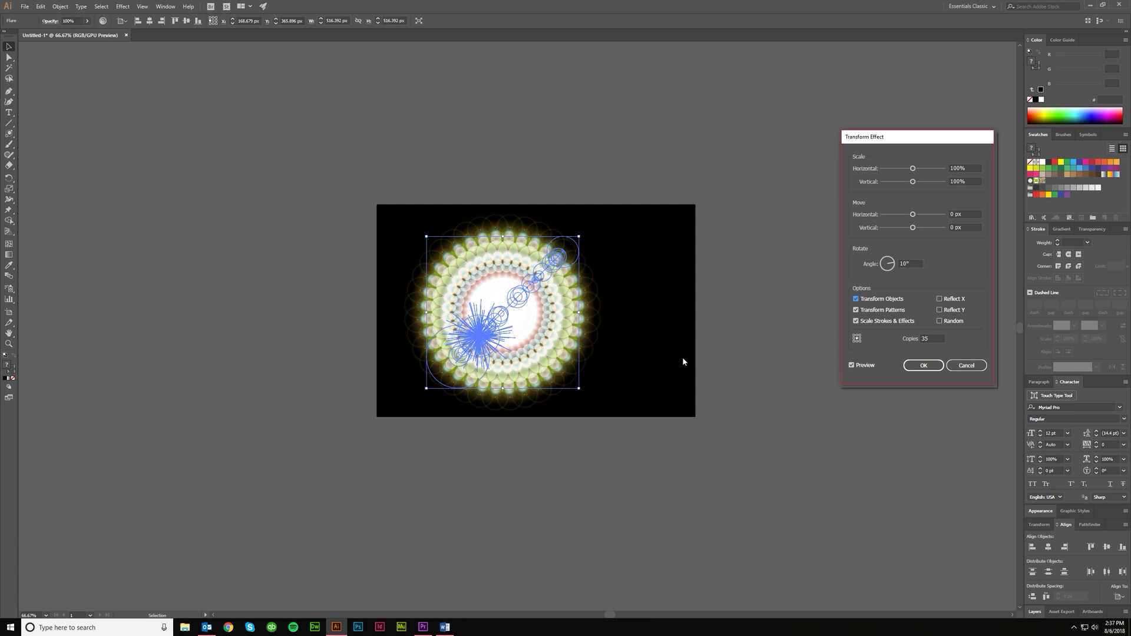
click(917, 365)
click(761, 417)
Inspect the circular flare pattern up close and reposition it so it sits entirely within the black rectangle
key(ctrl+plus)
key(ctrl+plus)
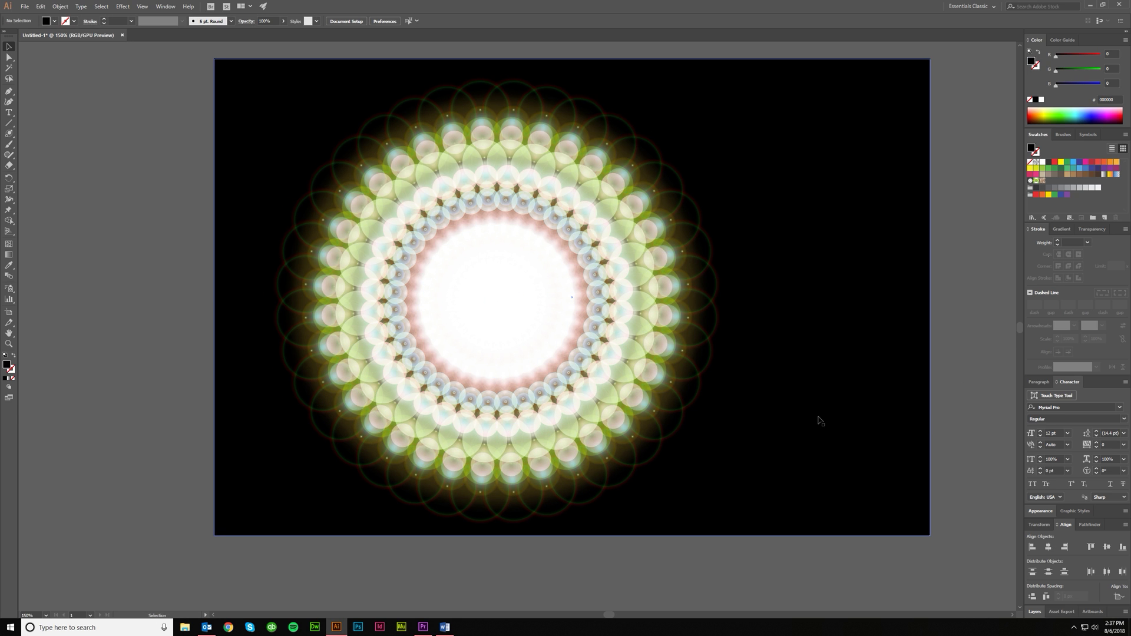
click(613, 378)
key(ctrl+plus)
key(ctrl+plus)
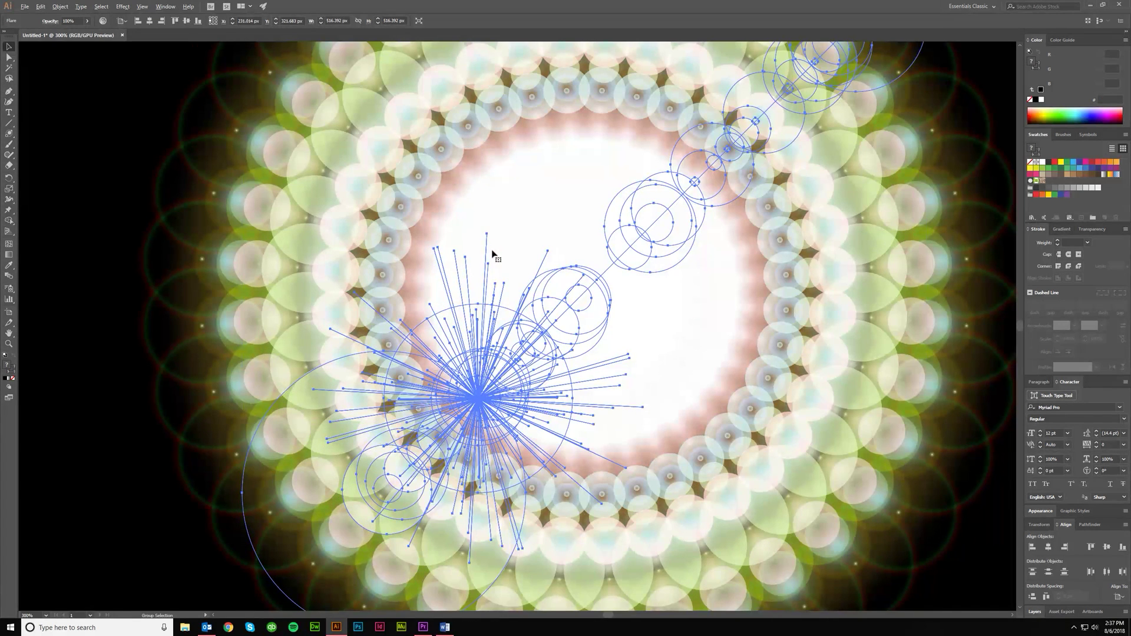
click(989, 502)
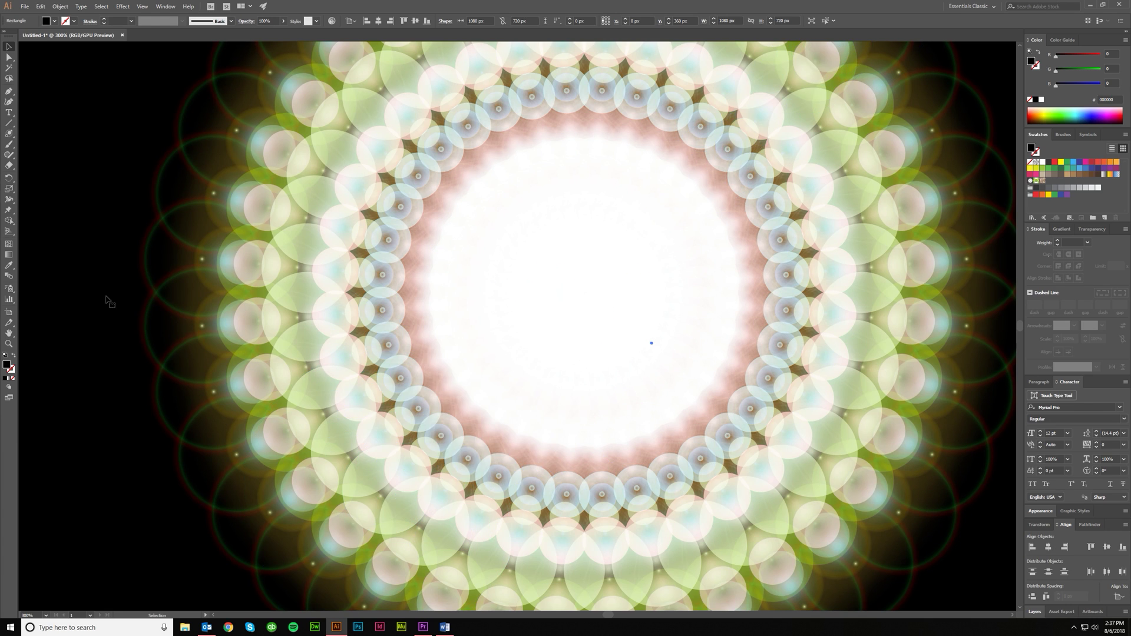
key(ctrl+minus)
key(ctrl+minus)
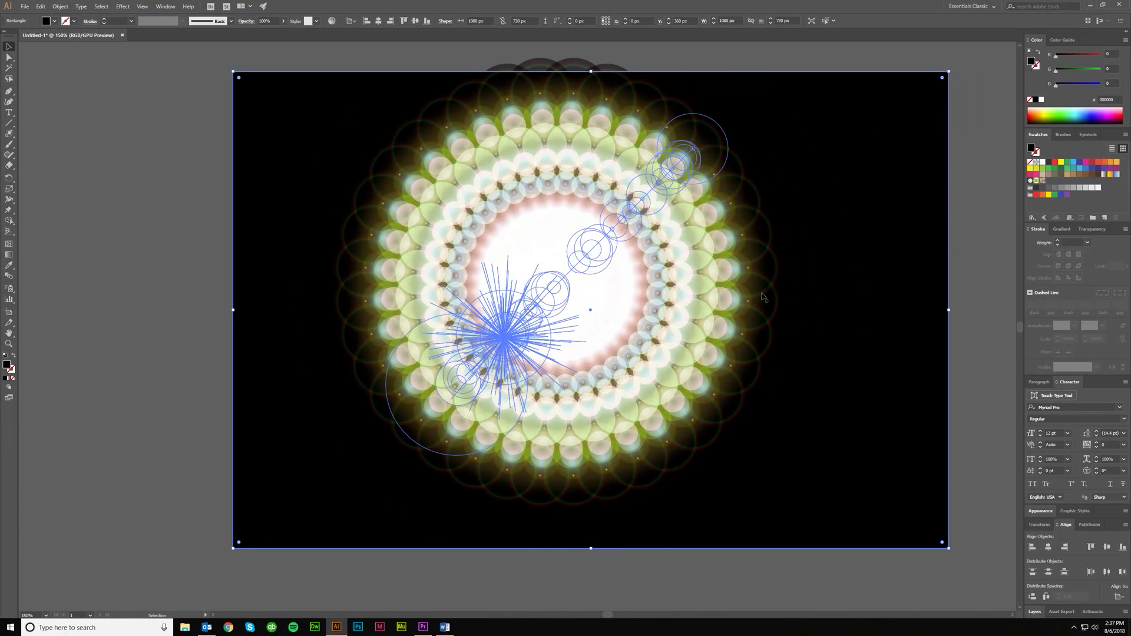
click(955, 296)
click(619, 328)
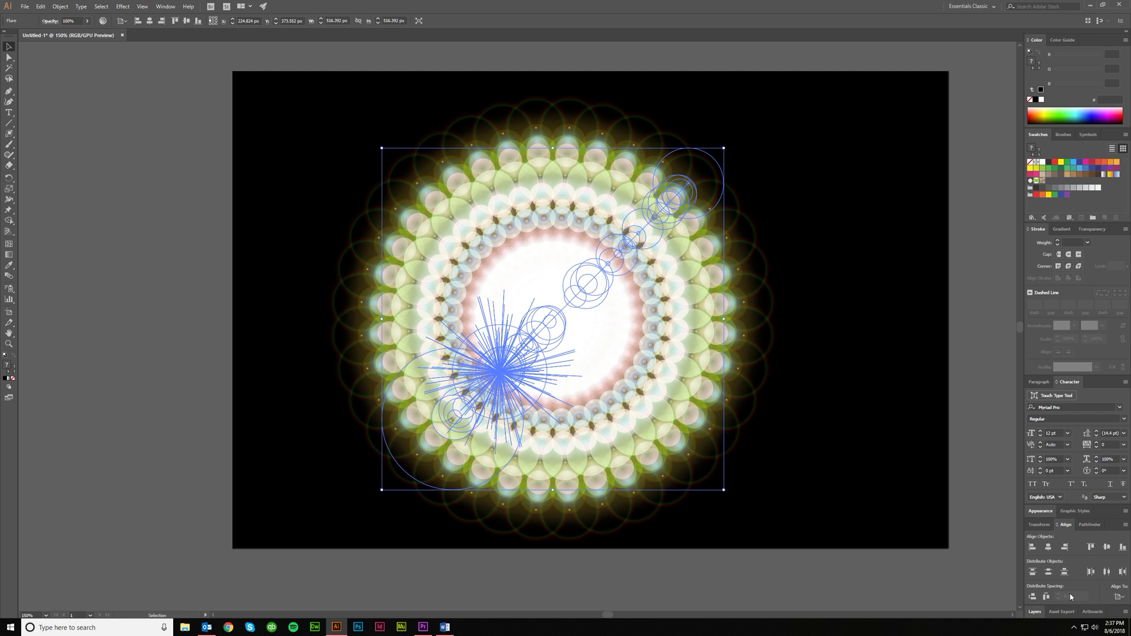
Edit the flare's existing Transform effect with preview on and try raising the horizontal scale above 100%
click(1039, 511)
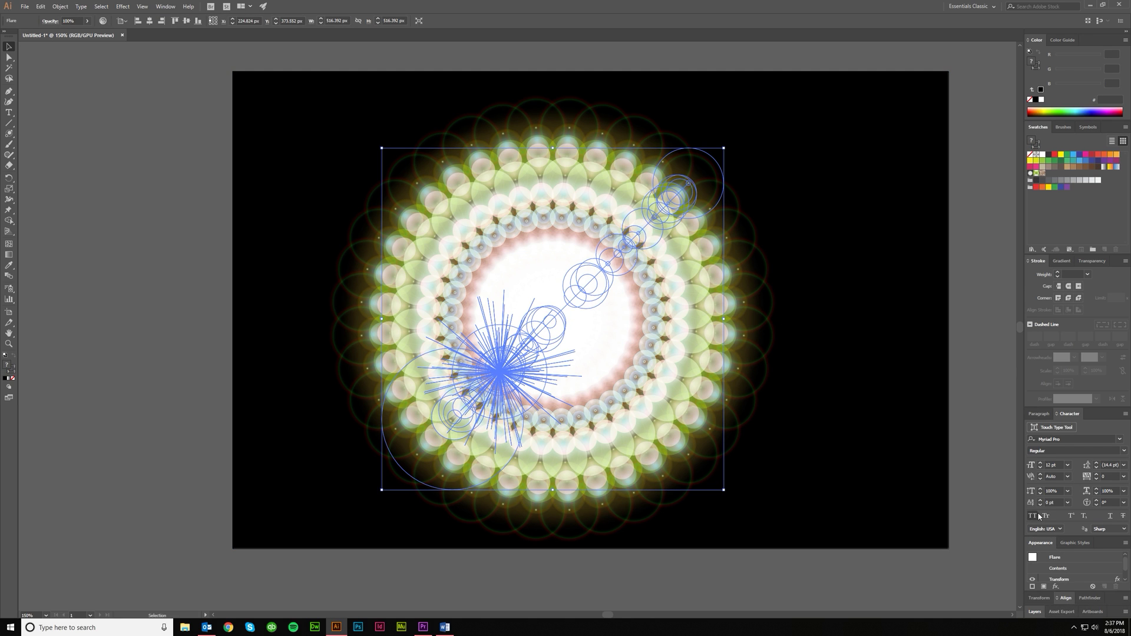
click(1079, 579)
double_click(1076, 580)
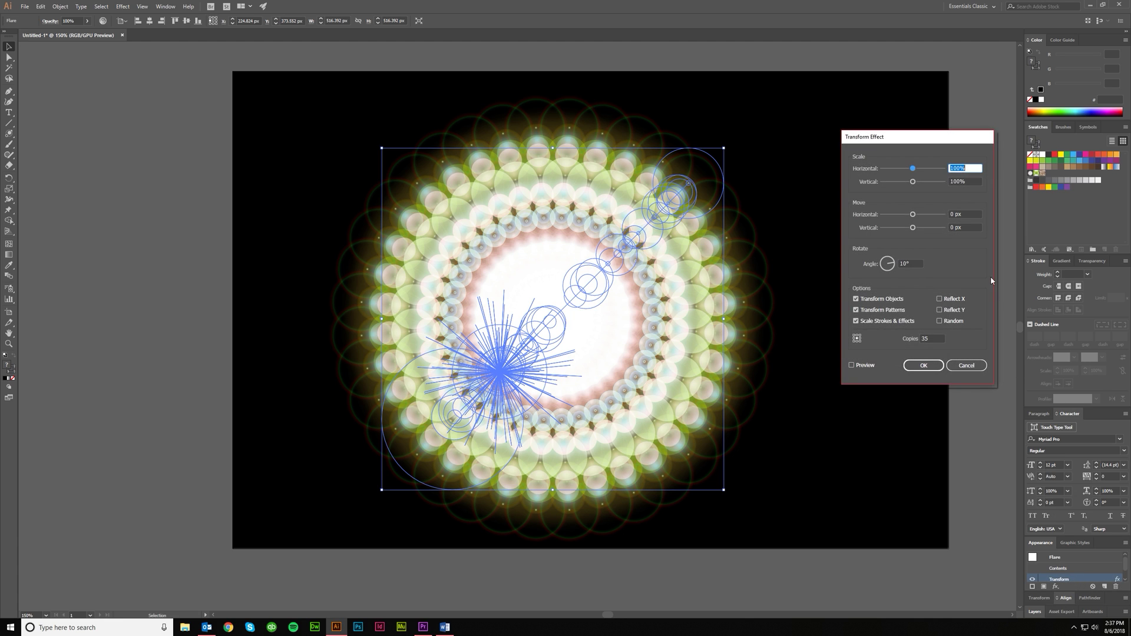
click(857, 367)
click(964, 168)
key(Up)
key(Up)
key(Up)
key(Up)
key(Up)
key(Up)
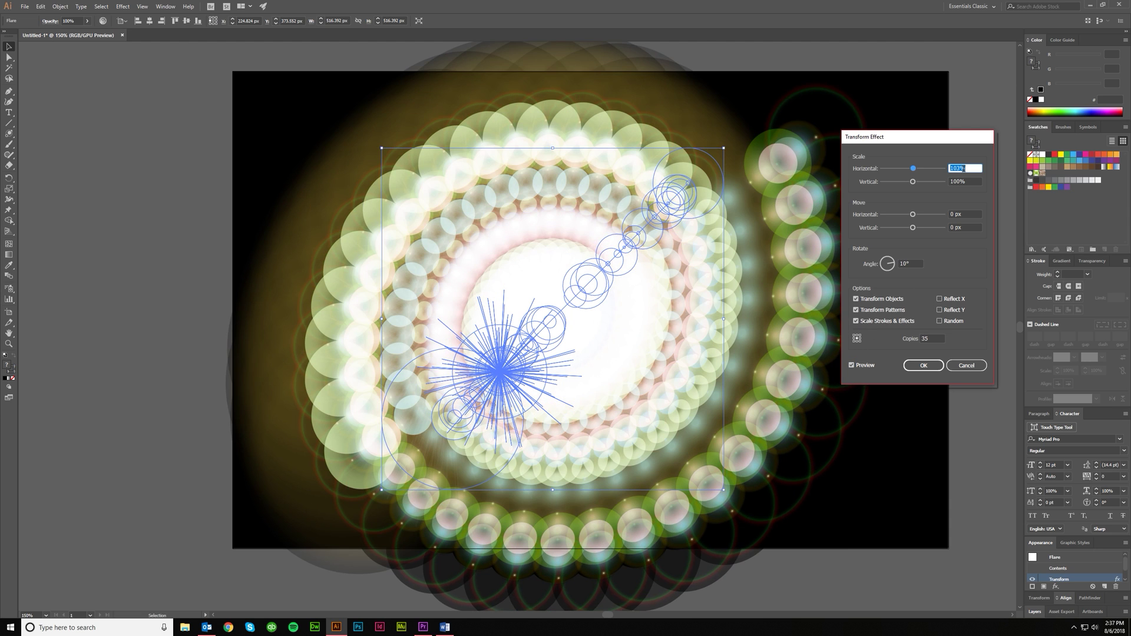
key(Up)
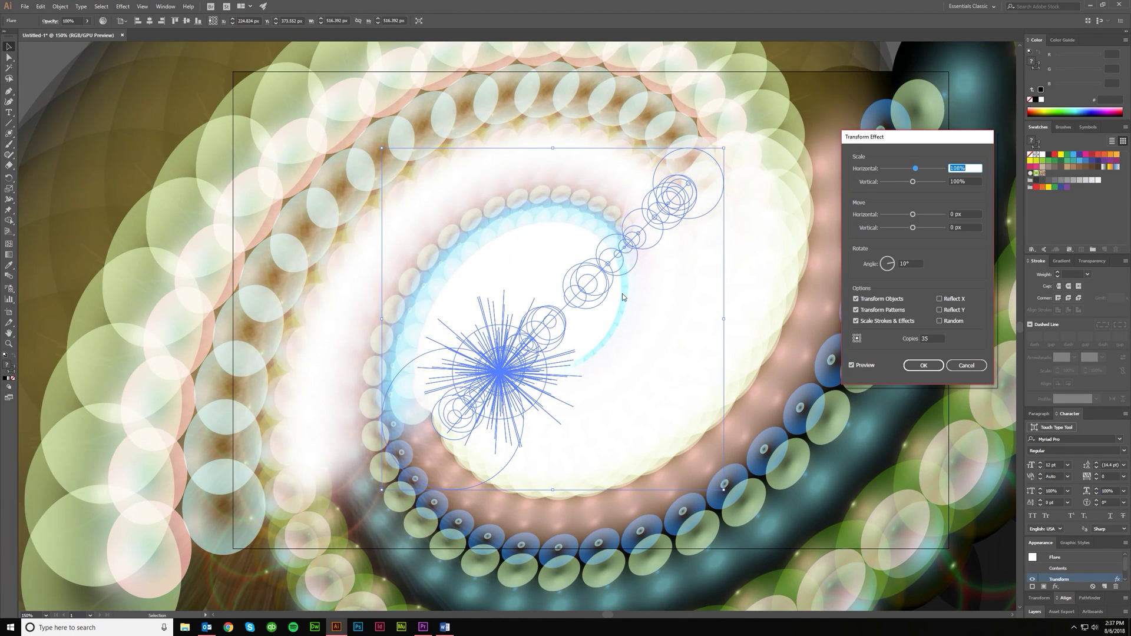
Lower the Transform effect's horizontal scale step by step to 87%
key(Down)
key(Down)
key(Down)
key(Down)
key(Down)
key(Down)
key(Down)
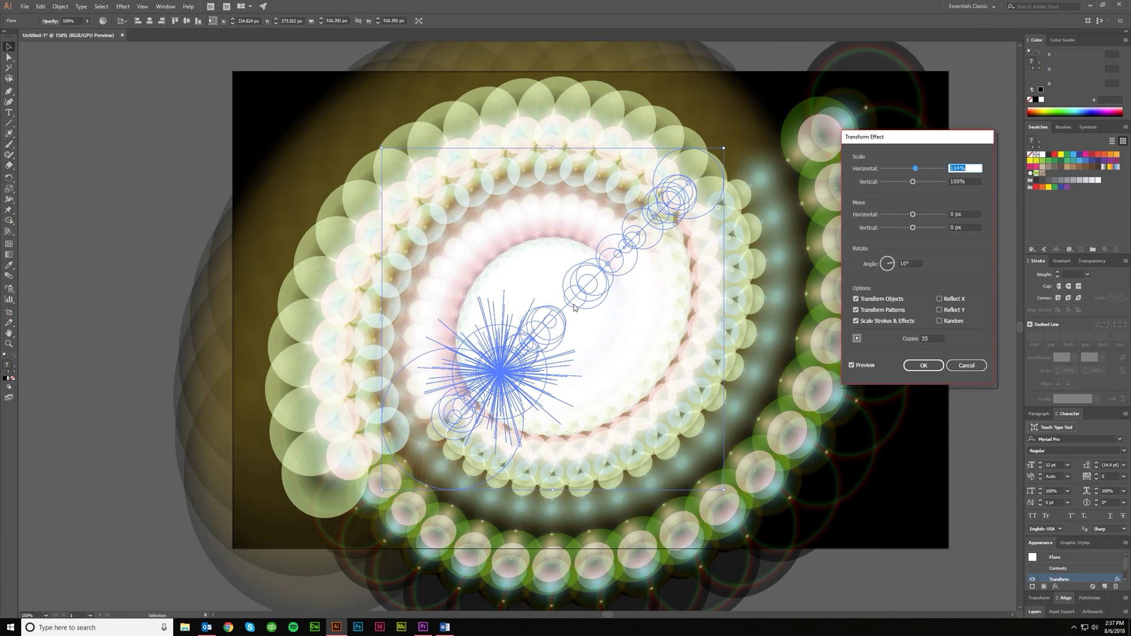
key(Down)
key(Down)
key(Down)
key(Down)
key(Down)
key(Down)
key(Down)
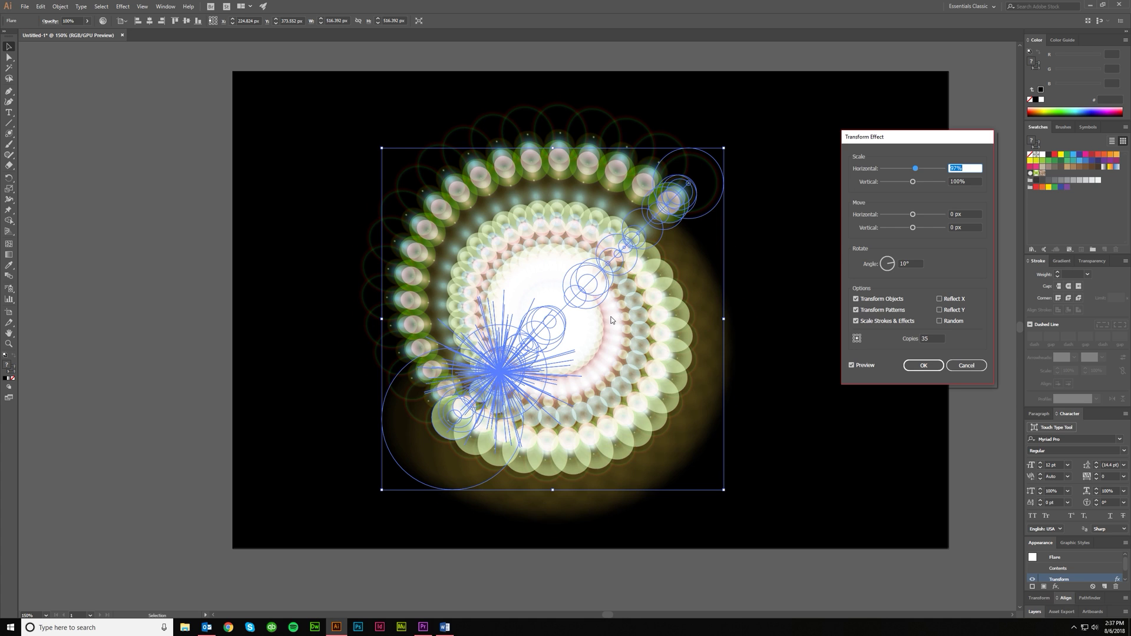
key(Down)
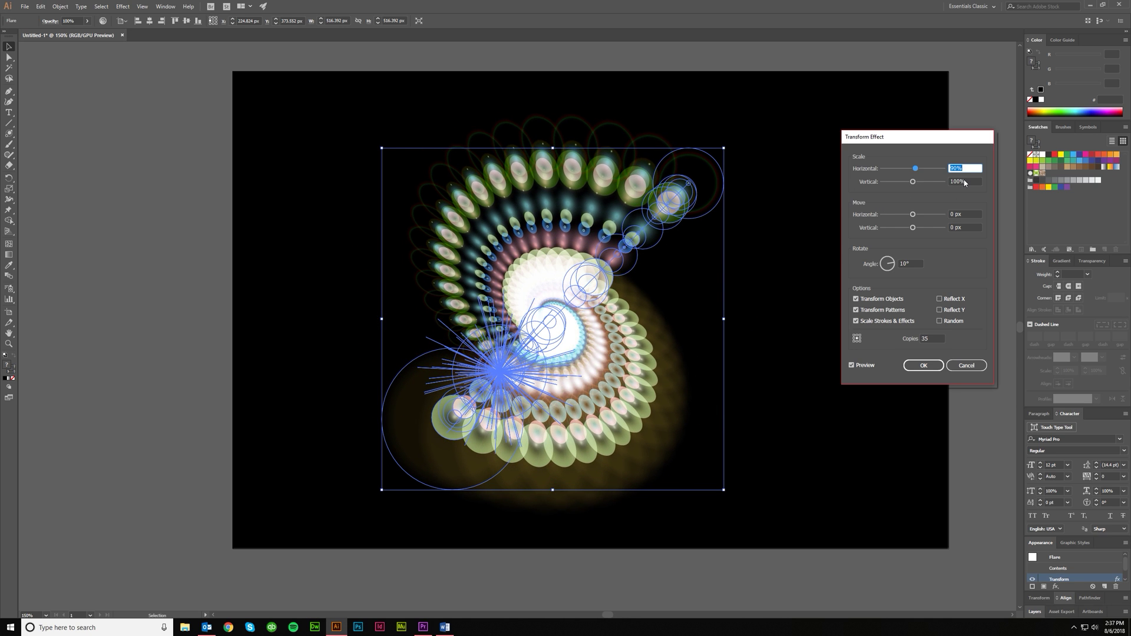
key(Down)
key(Down)
key(Down)
Lower the effect's vertical scale to 88%, apply the change, and deselect the flare
click(967, 180)
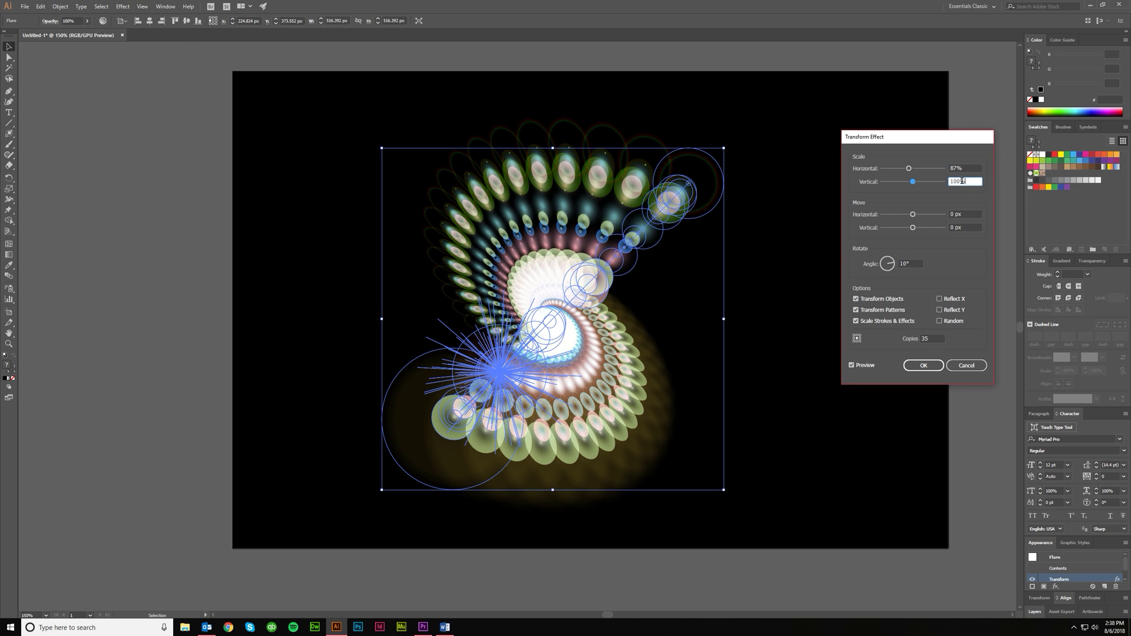
key(Down)
key(Down)
key(Down)
key(Down)
key(Down)
key(Down)
key(Down)
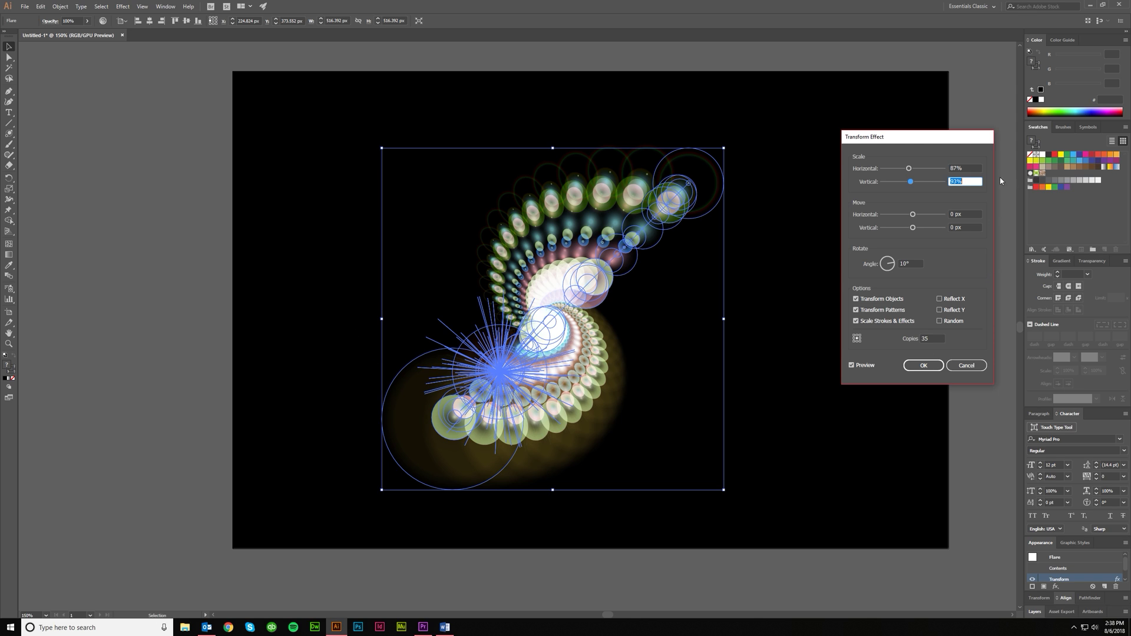
key(Down)
key(Down)
key(Down)
key(Down)
key(Down)
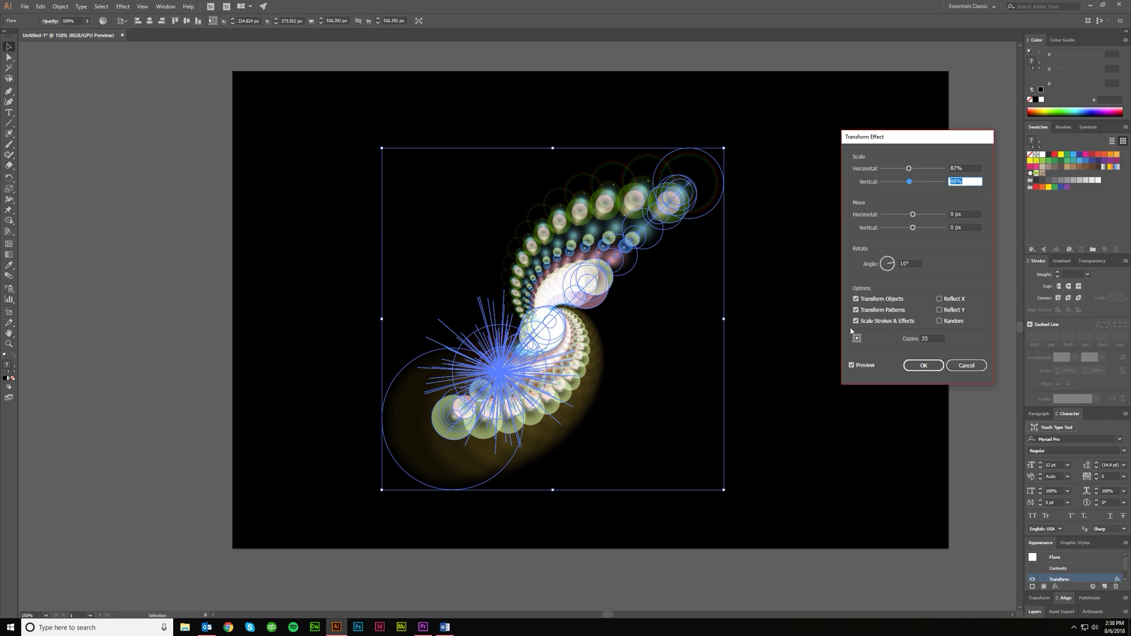
click(923, 365)
click(894, 370)
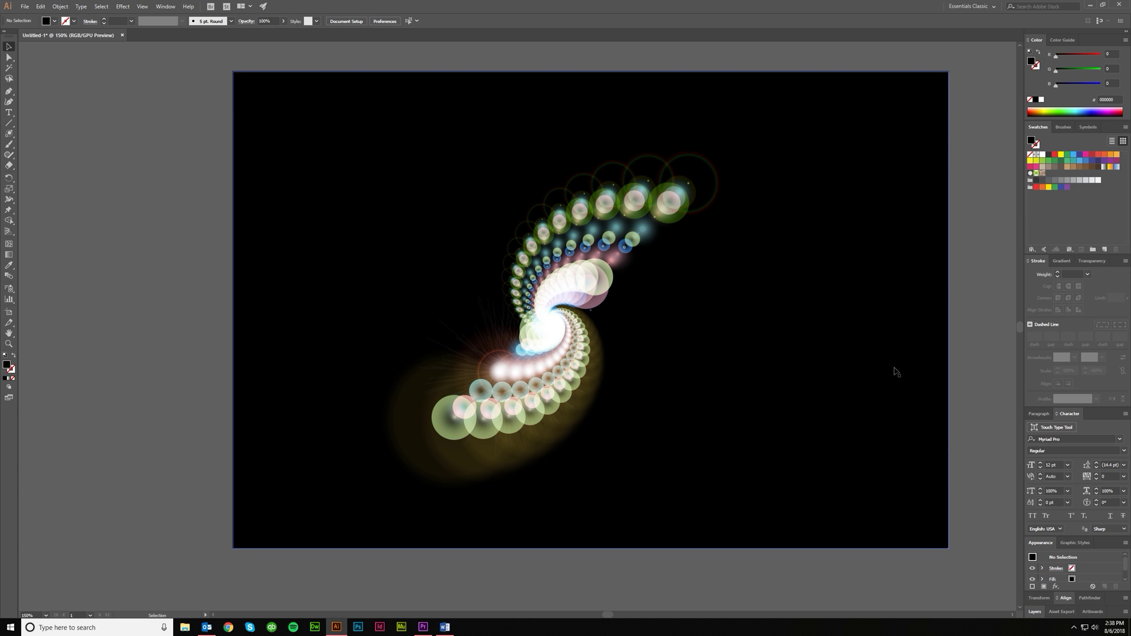
Reset the flare's Transform effect to 100% horizontal and 100% vertical scale, with preview turned on
click(605, 432)
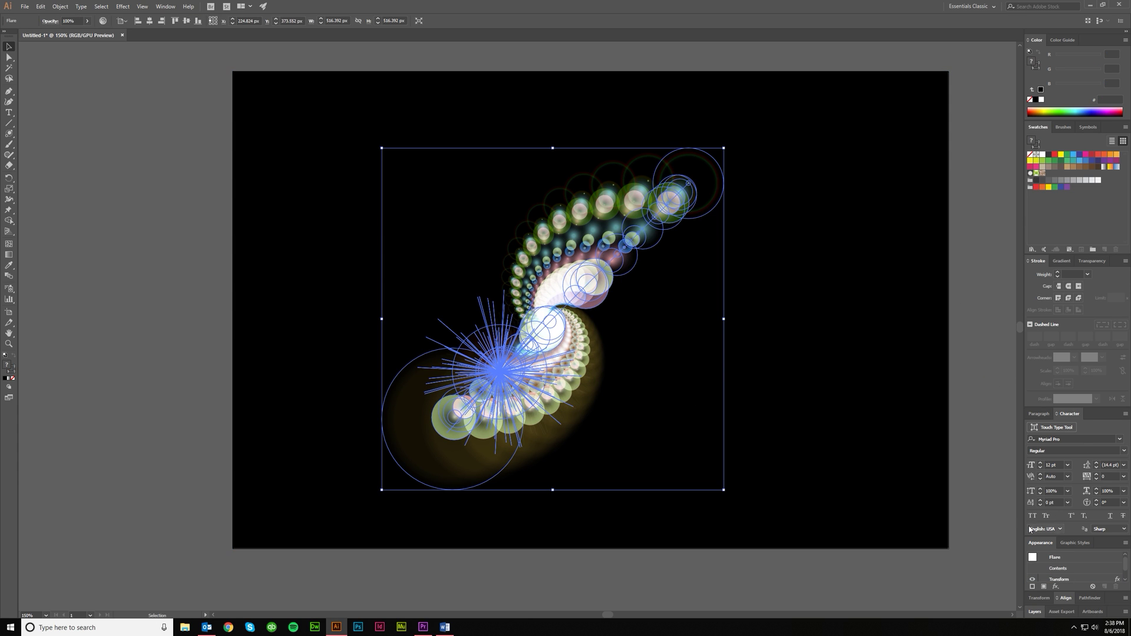
click(1059, 579)
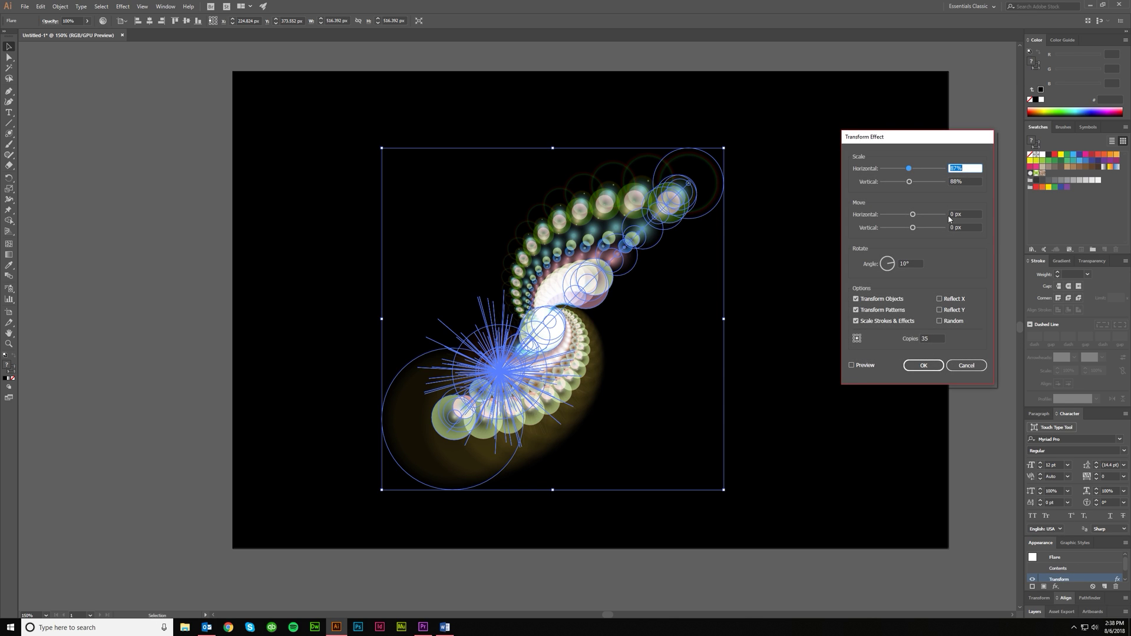
text(100)
key(Tab)
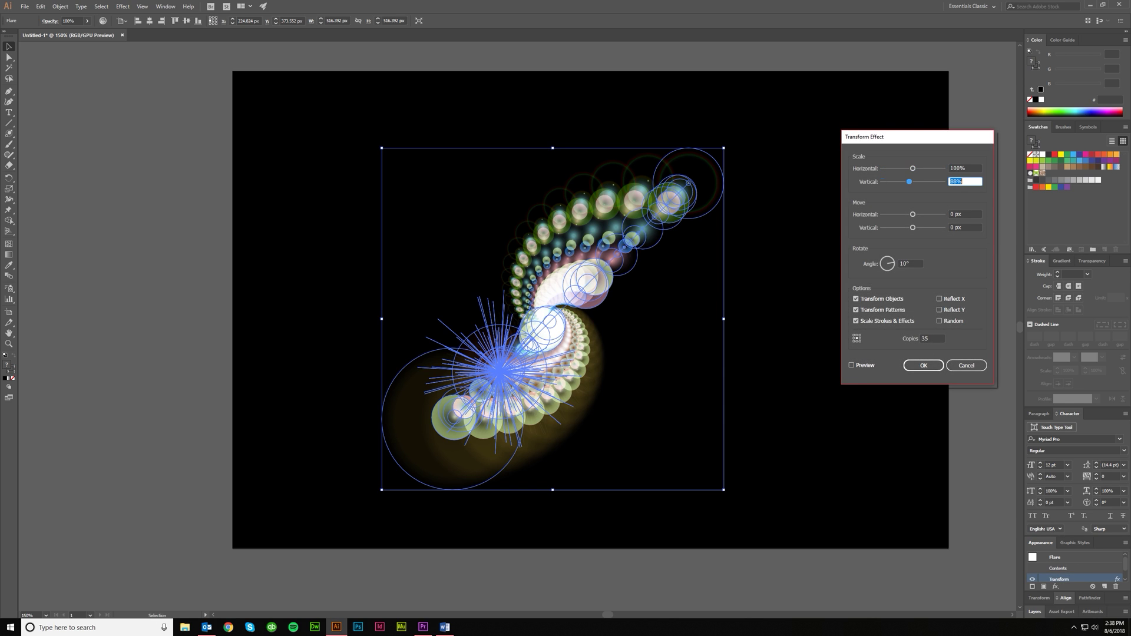
text(100)
key(Tab)
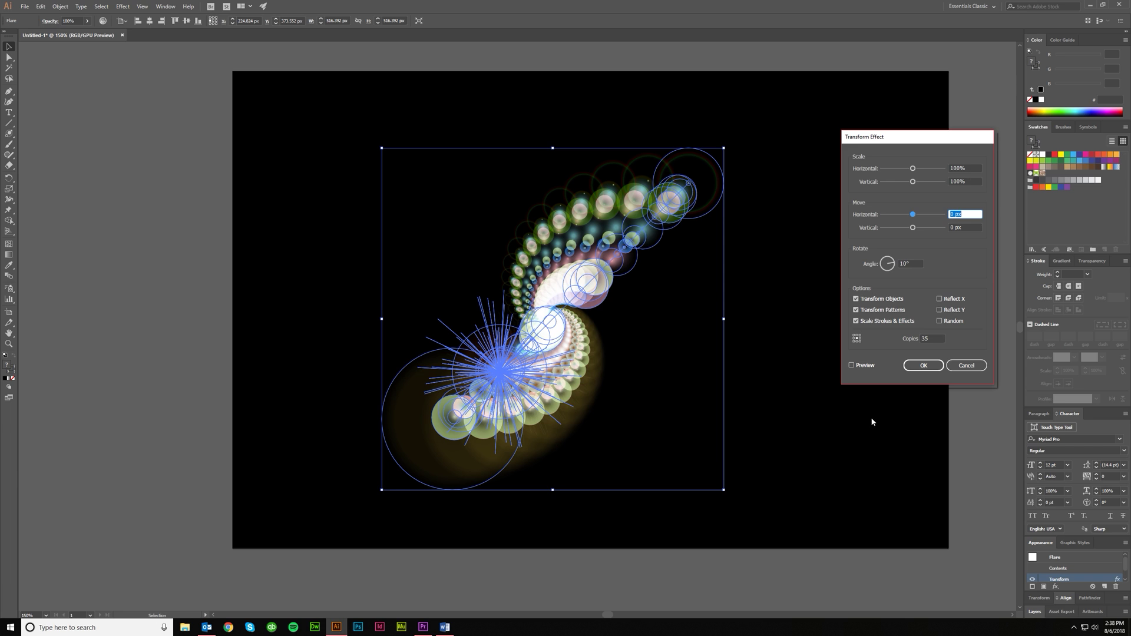
click(860, 366)
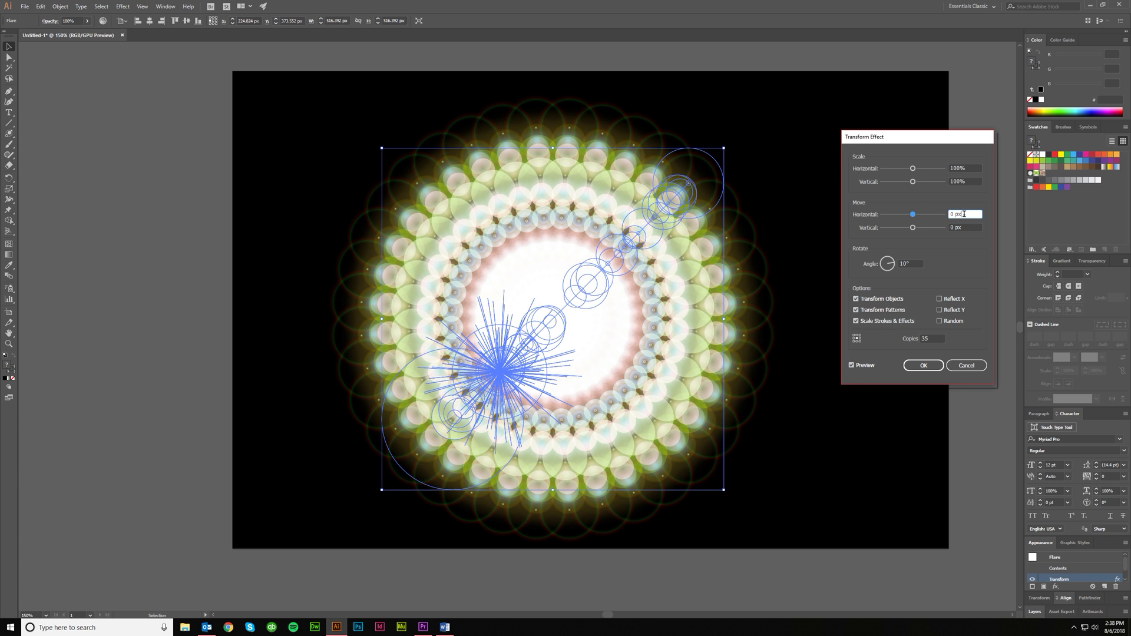
Increase the Transform effect's horizontal move value to 24 px
key(Up)
key(Up)
key(Up)
key(Up)
key(Up)
key(Up)
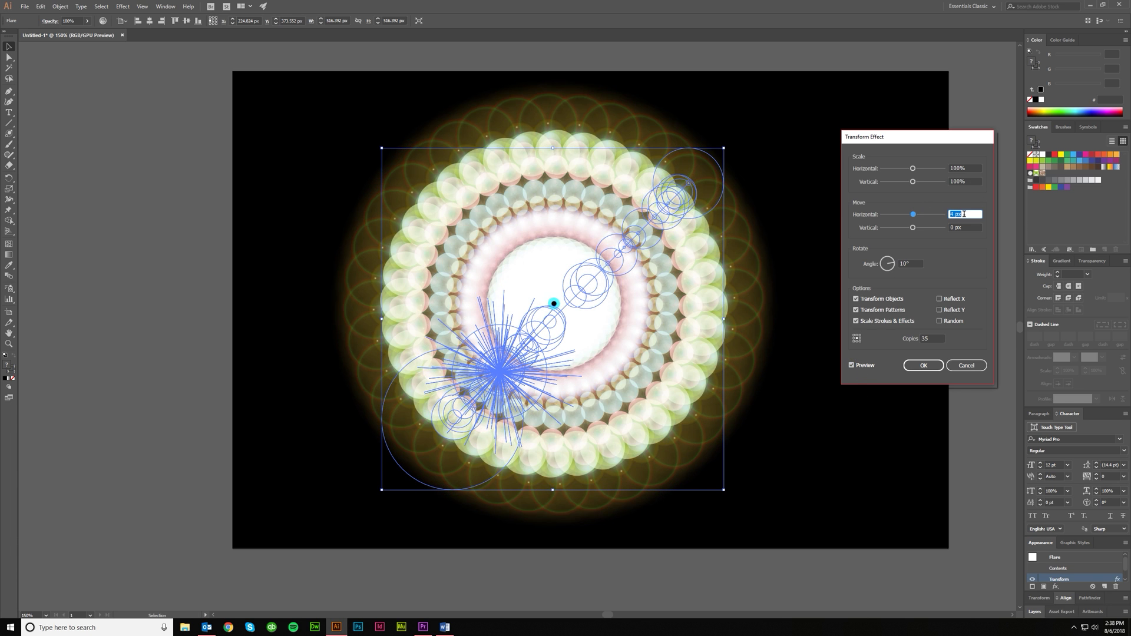
key(Up)
key(Up)
key(Up)
key(Up)
key(Up)
key(Up)
key(Up)
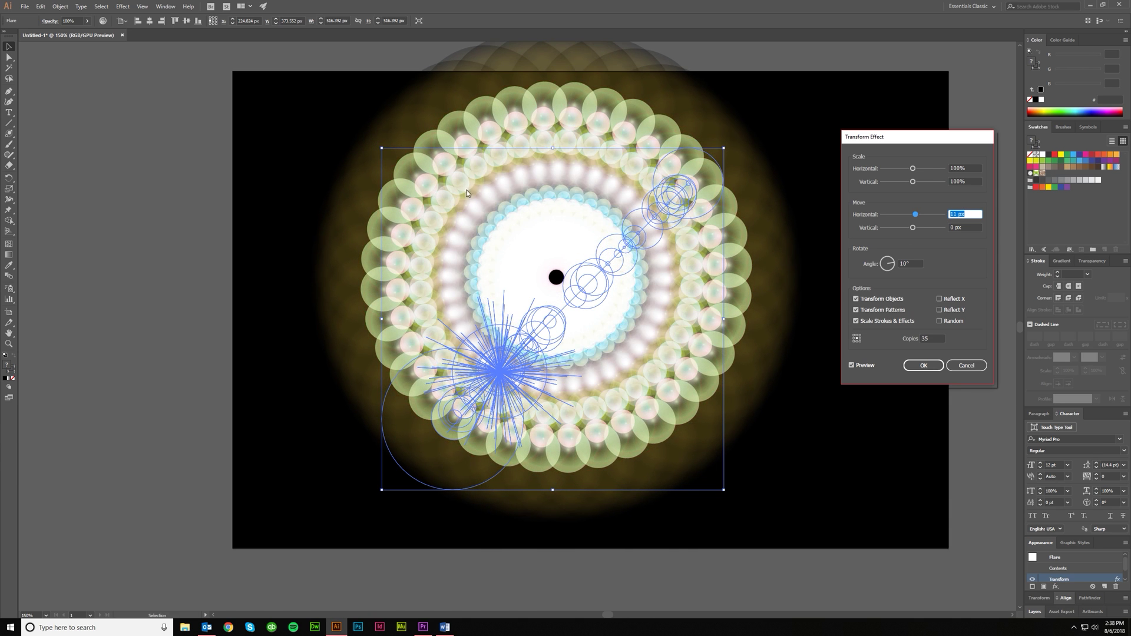
key(Up)
key(Up)
key(Up)
key(Up)
key(Up)
key(Up)
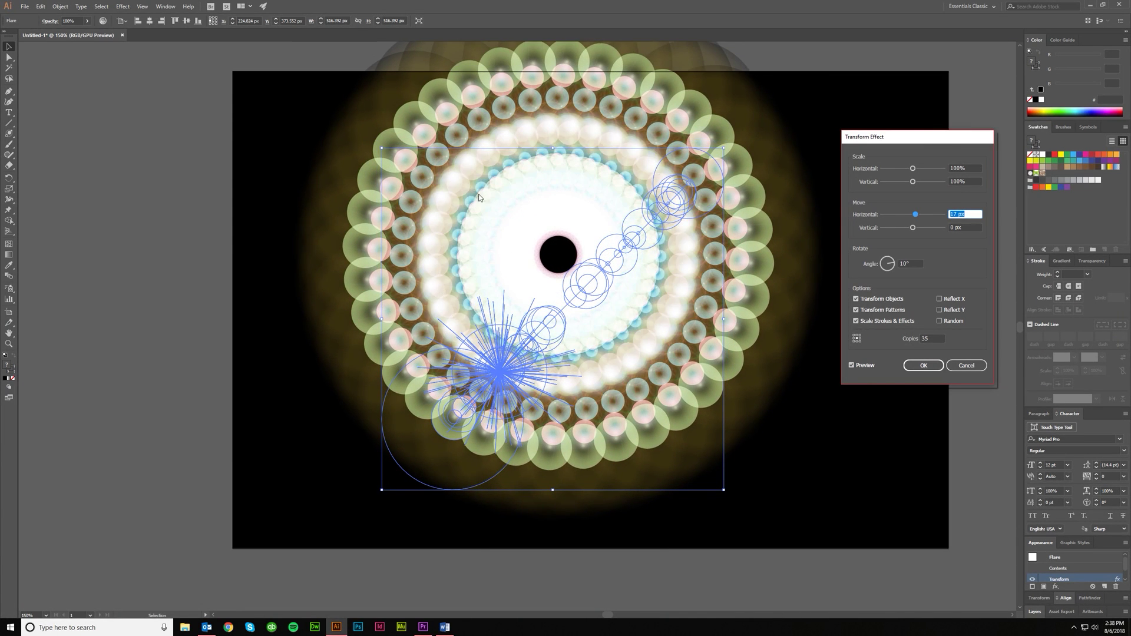
key(Up)
key(Up)
key(Up)
key(Up)
key(Up)
Increase the Transform effect's vertical move value to 19 px
click(964, 228)
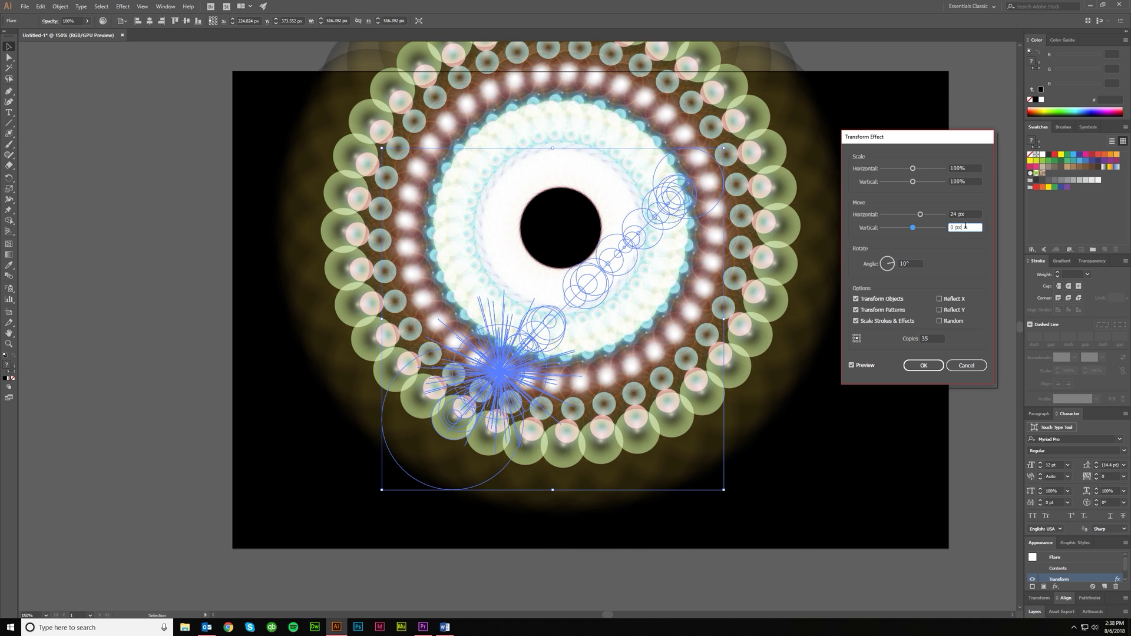
key(Up)
key(Up)
key(Up)
key(Up)
key(Up)
key(Up)
key(Up)
key(Up)
key(Up)
key(Up)
key(Up)
key(Up)
key(Up)
key(Up)
key(Up)
key(Up)
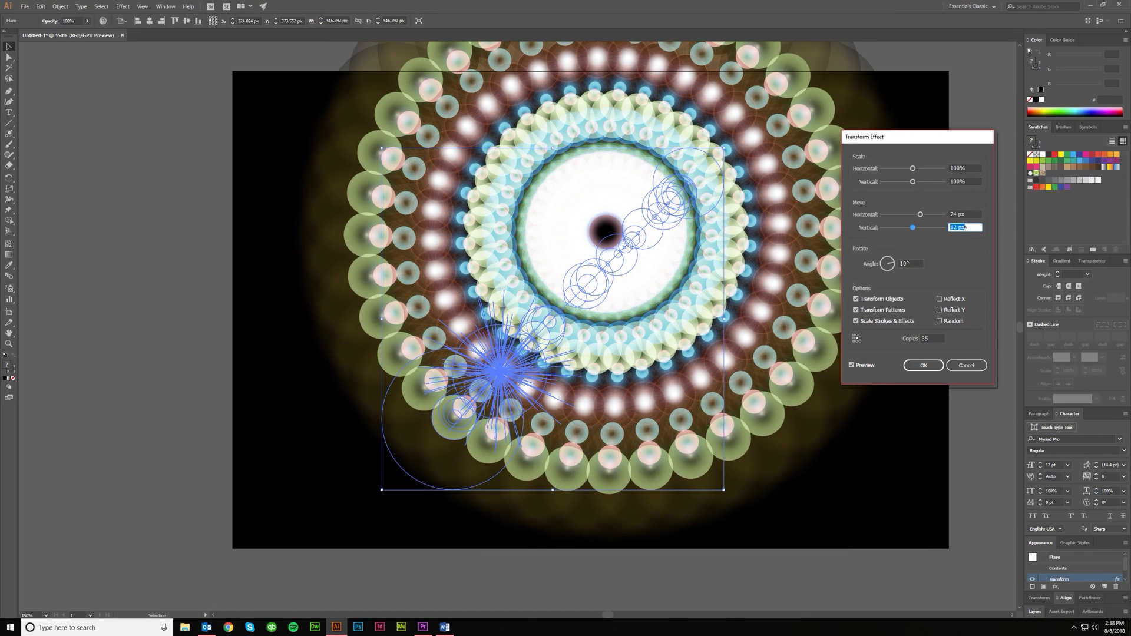
key(Up)
key(Up)
key(Up)
key(Up)
key(Up)
key(Up)
key(Up)
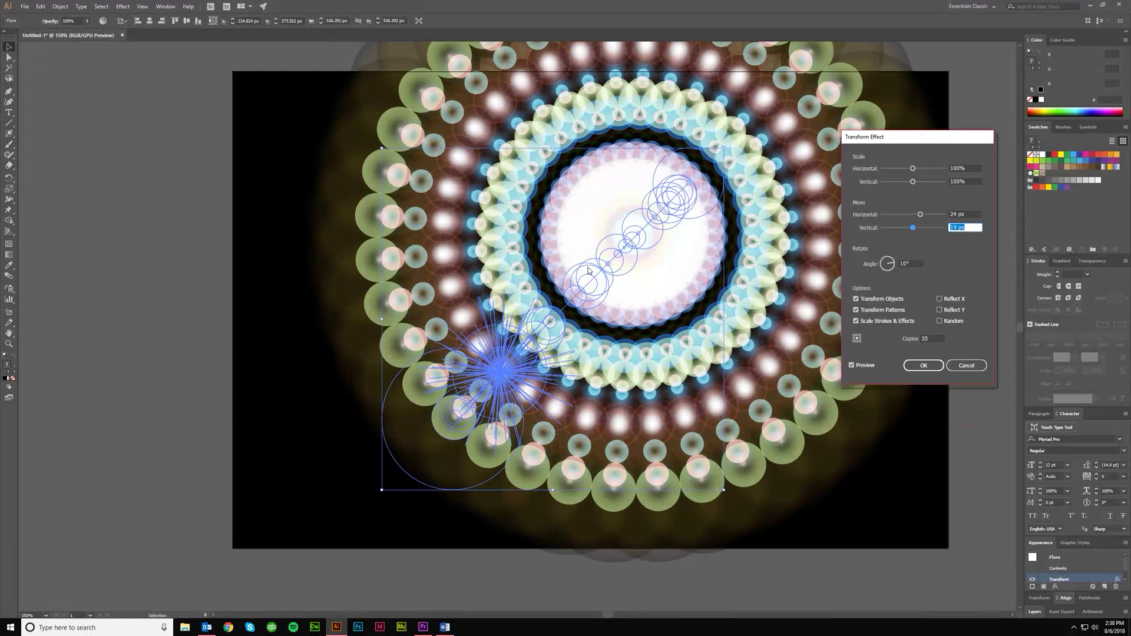
Increase the Transform effect's vertical move value to 35 px
key(Up)
key(Up)
key(Up)
key(Up)
key(Up)
key(Up)
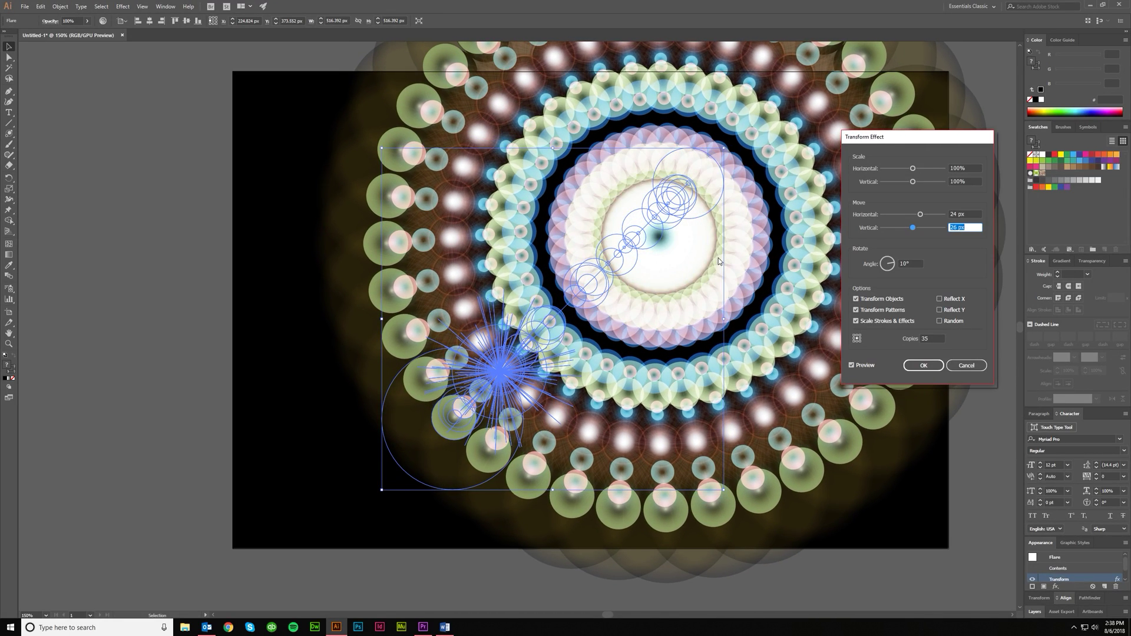
key(Up)
key(Up)
key(Up)
key(Up)
key(Up)
key(Up)
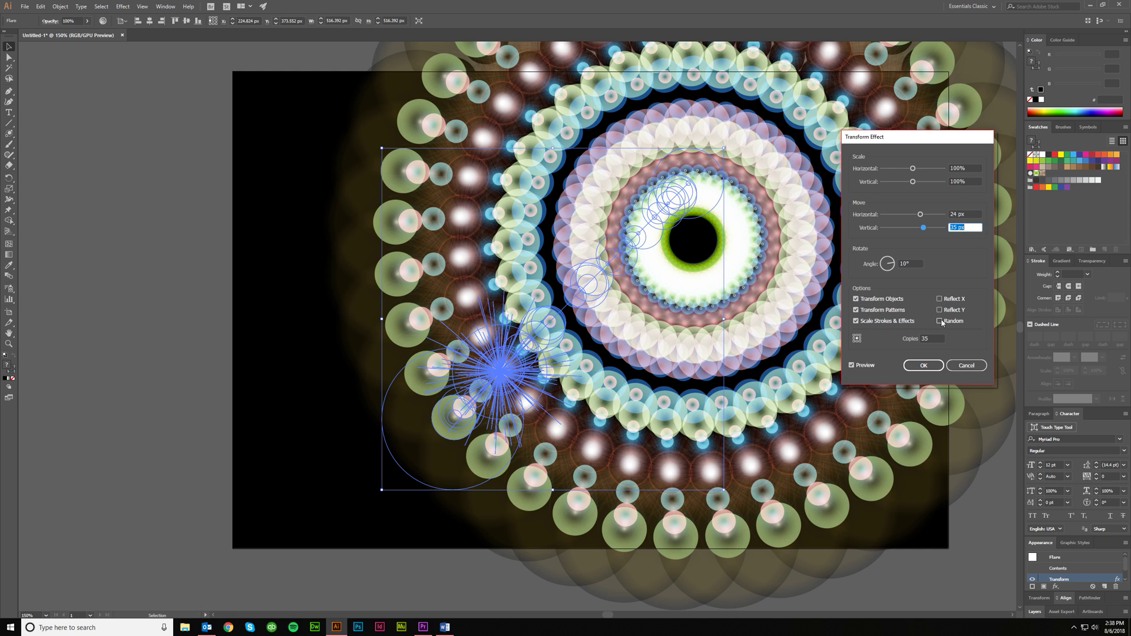
Try the Transform effect's Reflect X and Reflect Y options, then apply it with only Reflect Y on
click(939, 299)
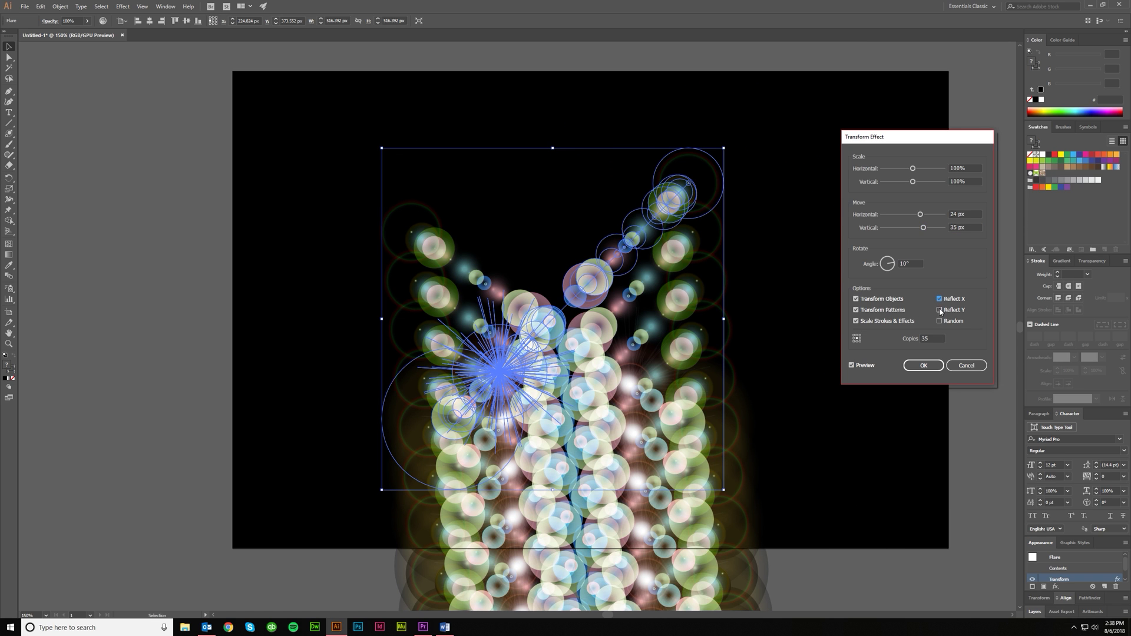
click(939, 310)
click(940, 310)
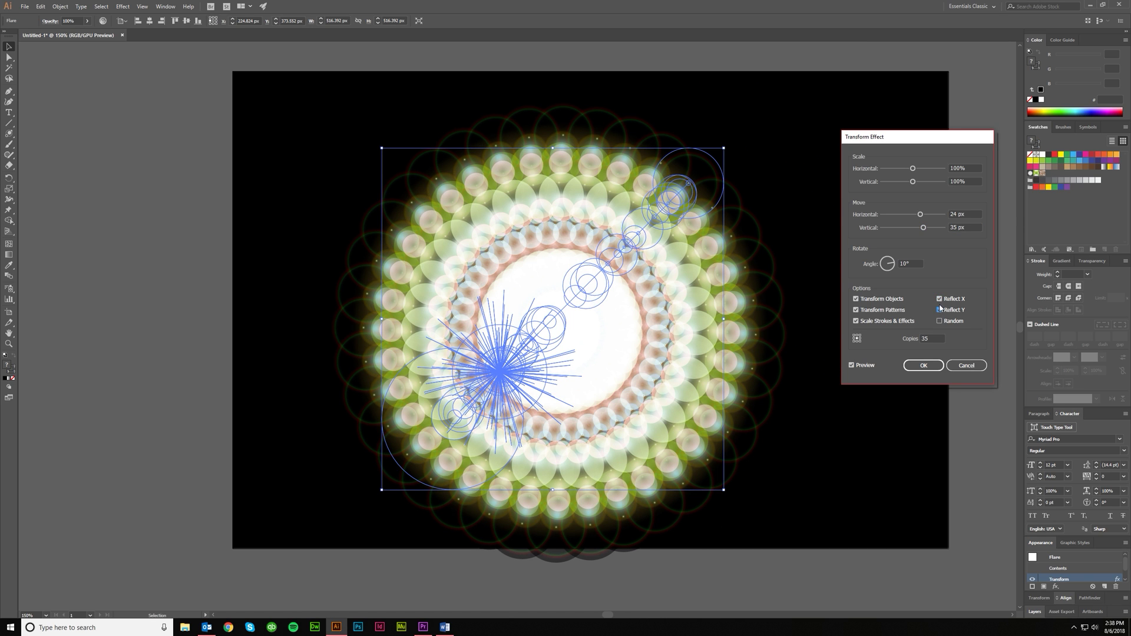
click(940, 299)
click(939, 310)
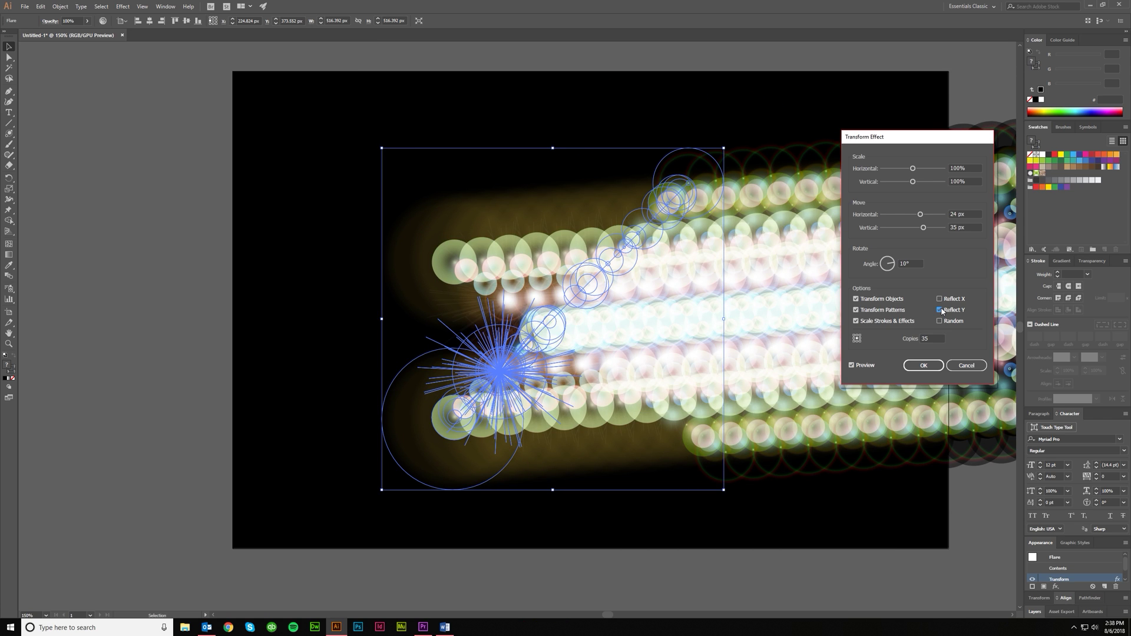
click(922, 365)
Move the reflected flare pattern leftward over the black background at 100% zoom and deselect it
key(a)
key(ctrl+1)
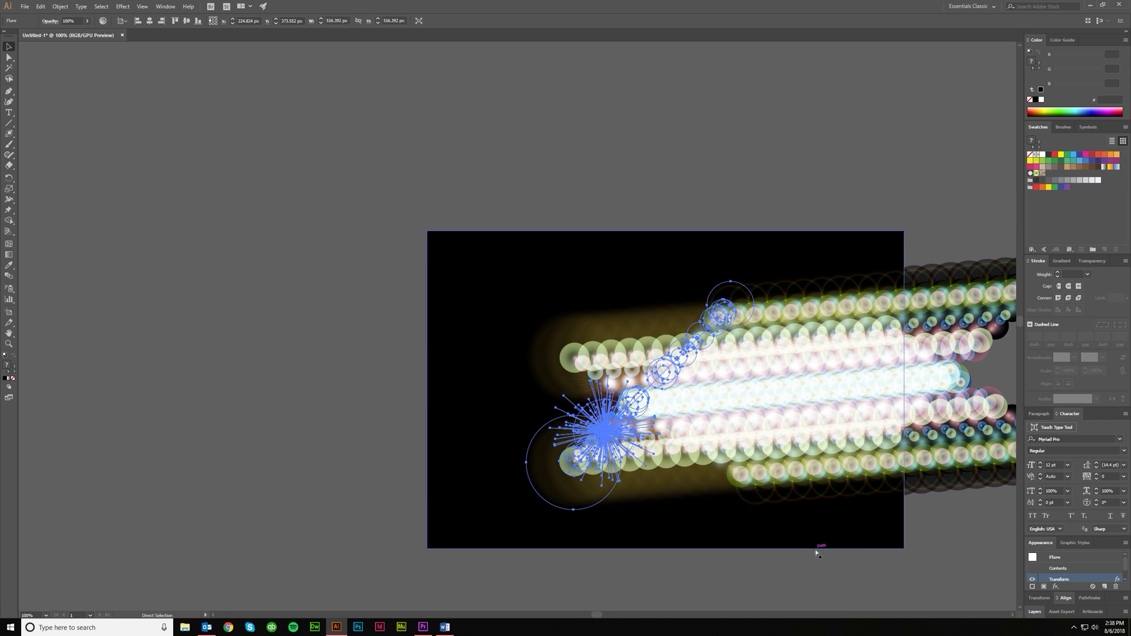
click(816, 553)
scroll(816, 553, right, 1)
drag(600, 456, 476, 448)
click(652, 562)
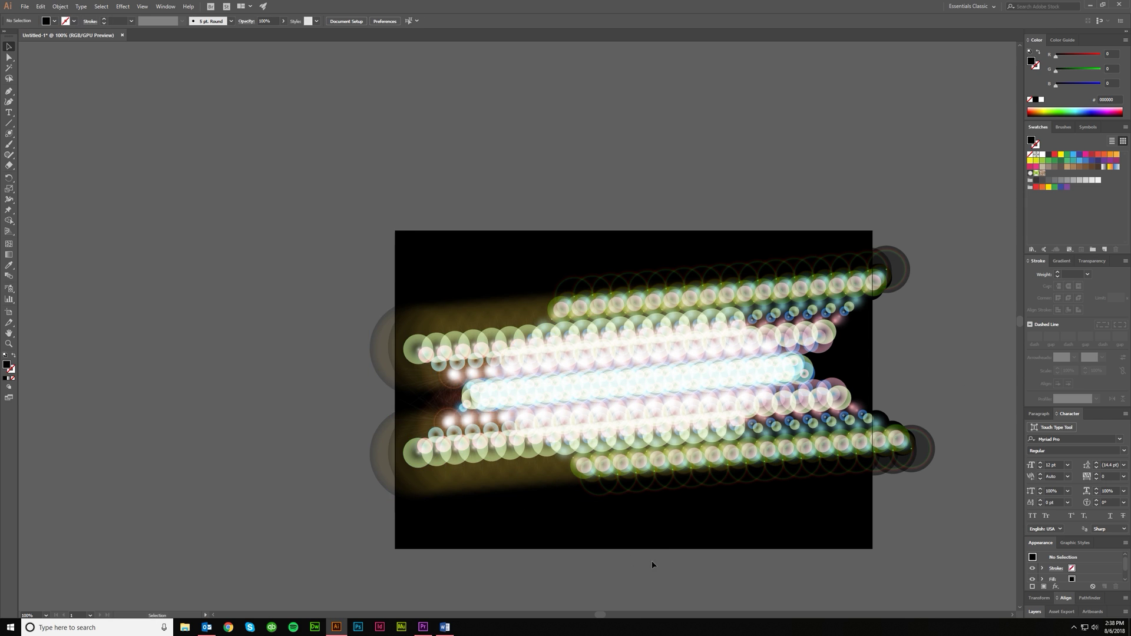
scroll(654, 554, down, 1)
scroll(661, 512, up, 1)
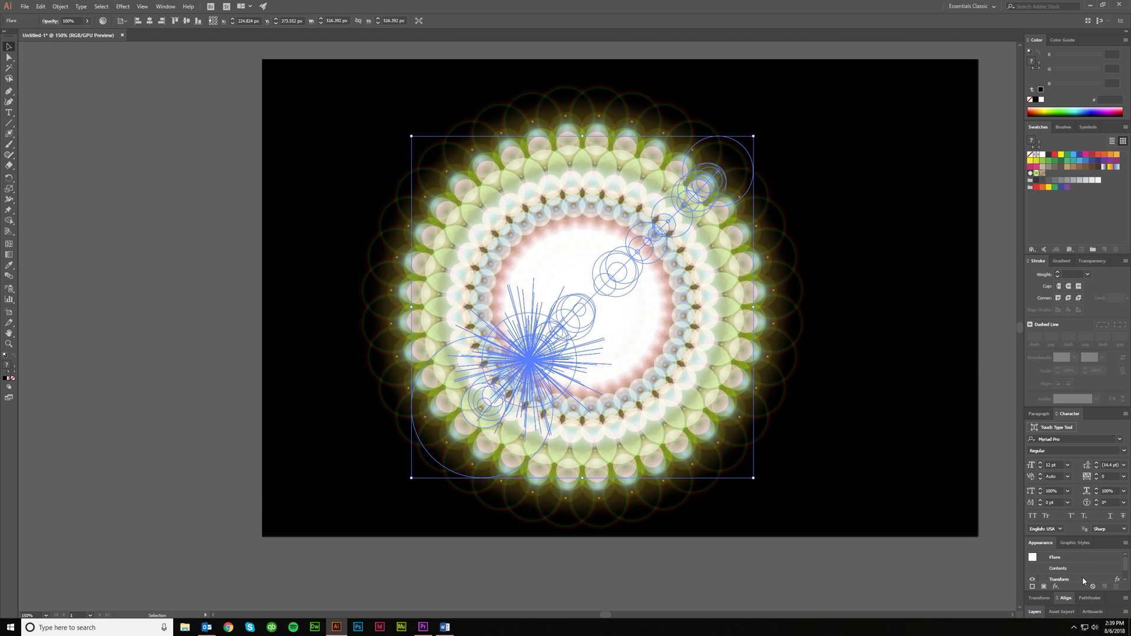
Reopen the flare's Transform effect with preview on and try several reference points, ending with the top-right corner
click(1083, 580)
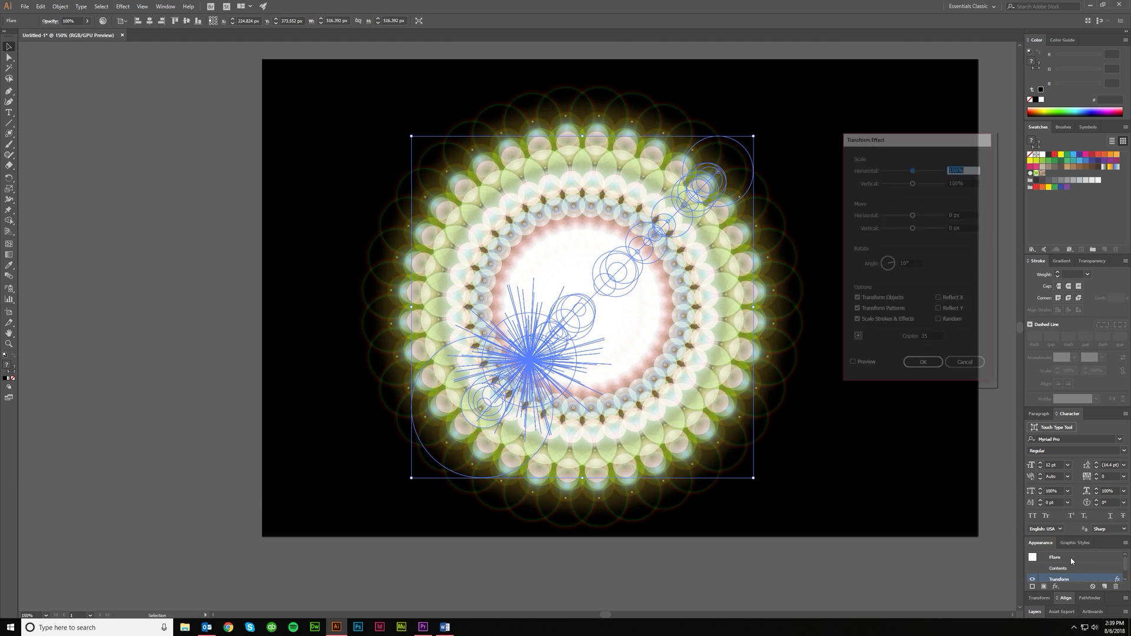
click(851, 365)
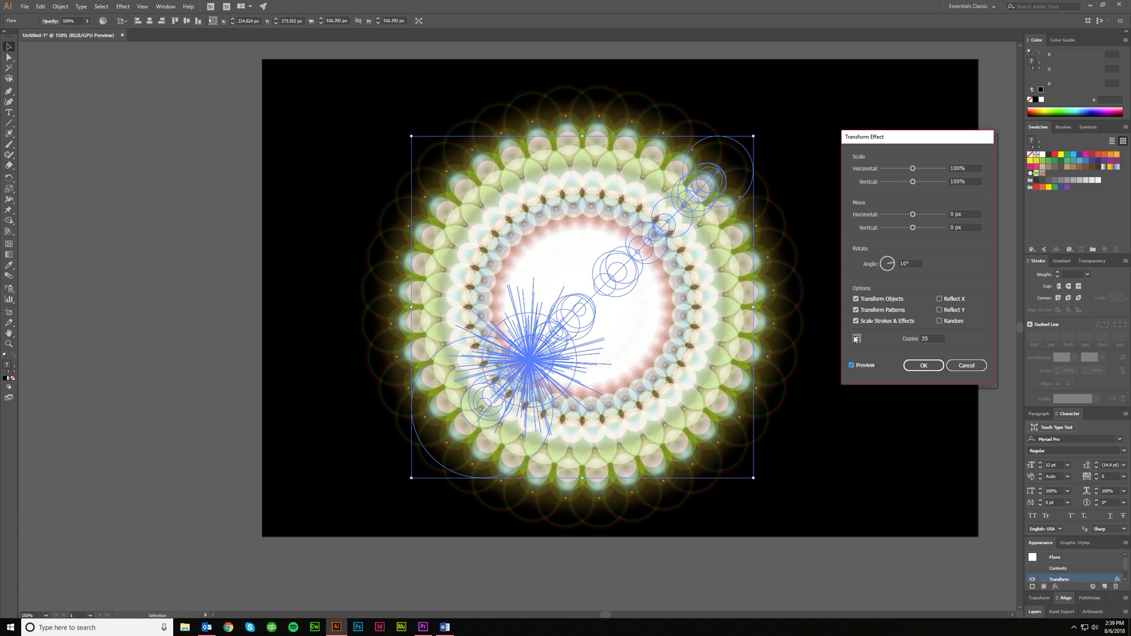
click(856, 338)
click(855, 339)
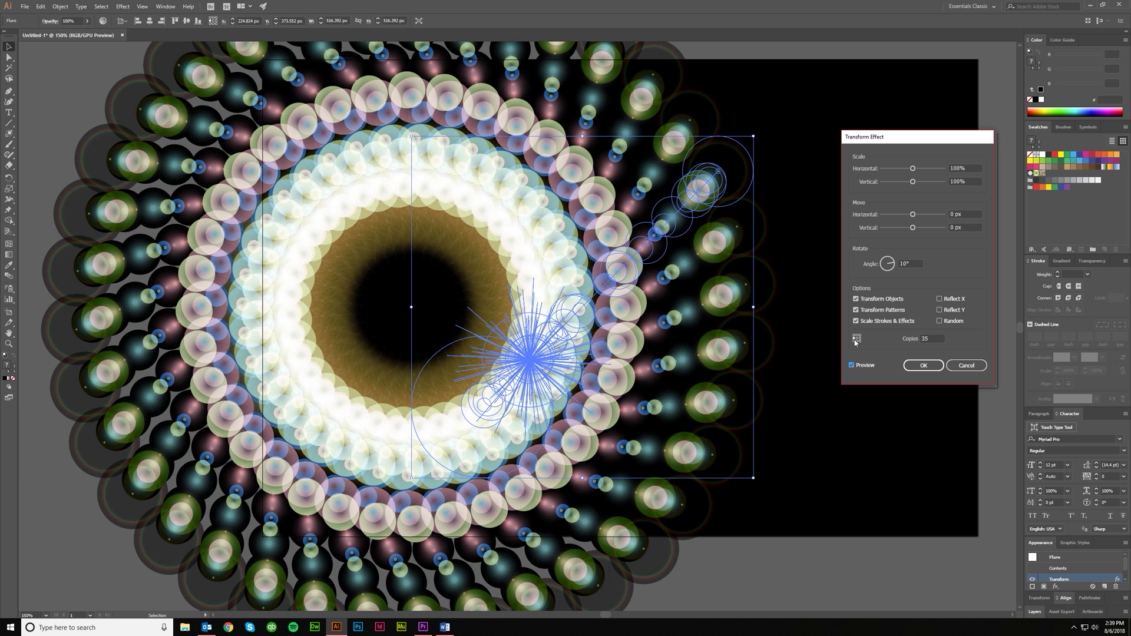
click(854, 341)
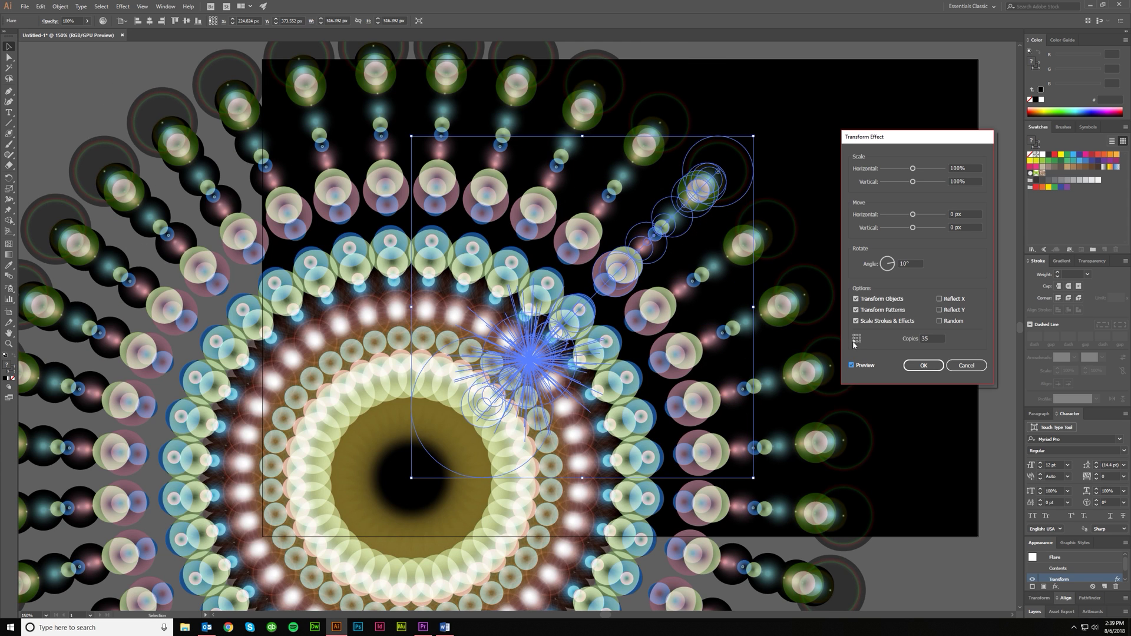
click(857, 342)
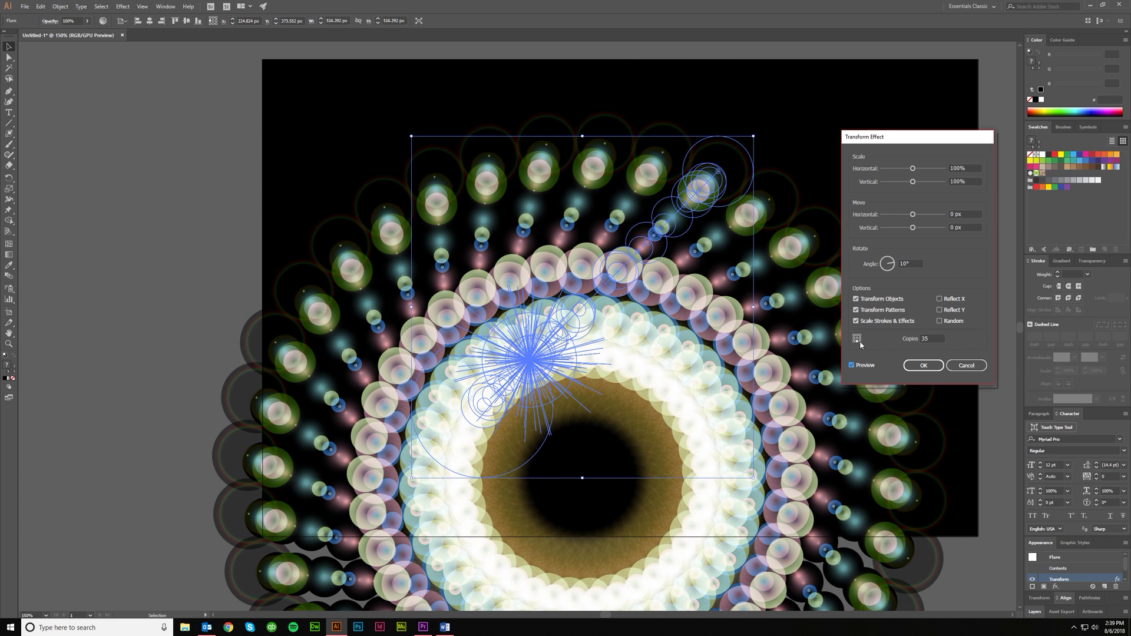
click(860, 342)
click(860, 338)
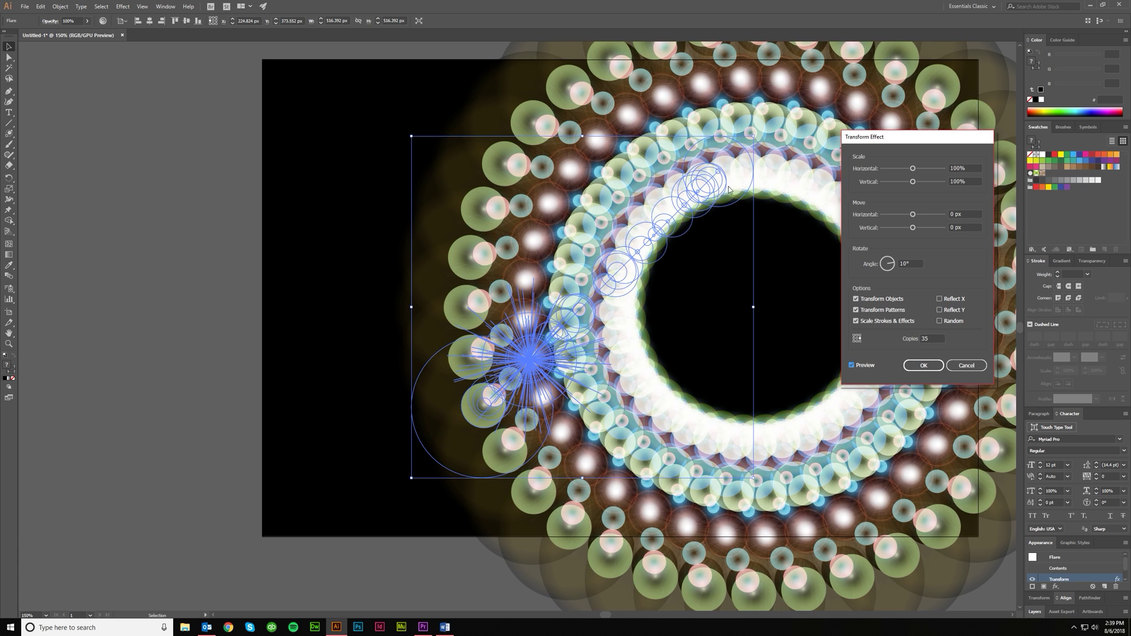
click(859, 335)
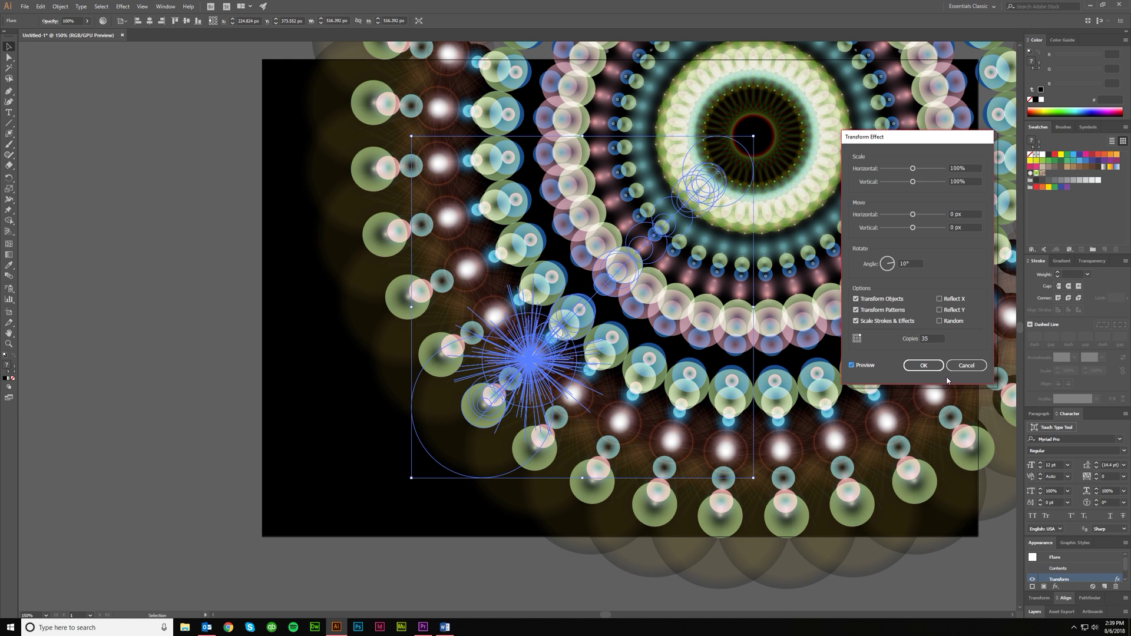
Turn on the Transform effect's Random option and increase the number of copies to 110
click(940, 321)
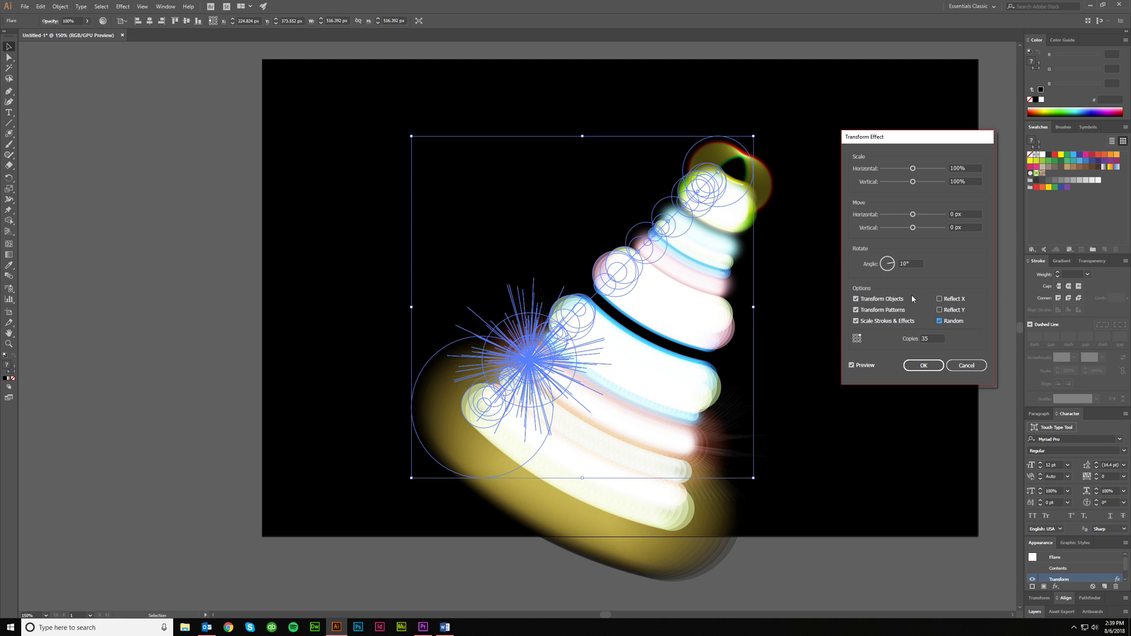
click(932, 338)
key(Up)
key(Up)
key(Up)
key(Up)
key(Up)
key(Up)
key(Up)
key(Up)
key(Up)
key(Up)
key(Up)
key(Up)
key(Up)
key(Up)
key(Up)
key(Up)
key(Up)
key(Up)
key(Up)
key(Up)
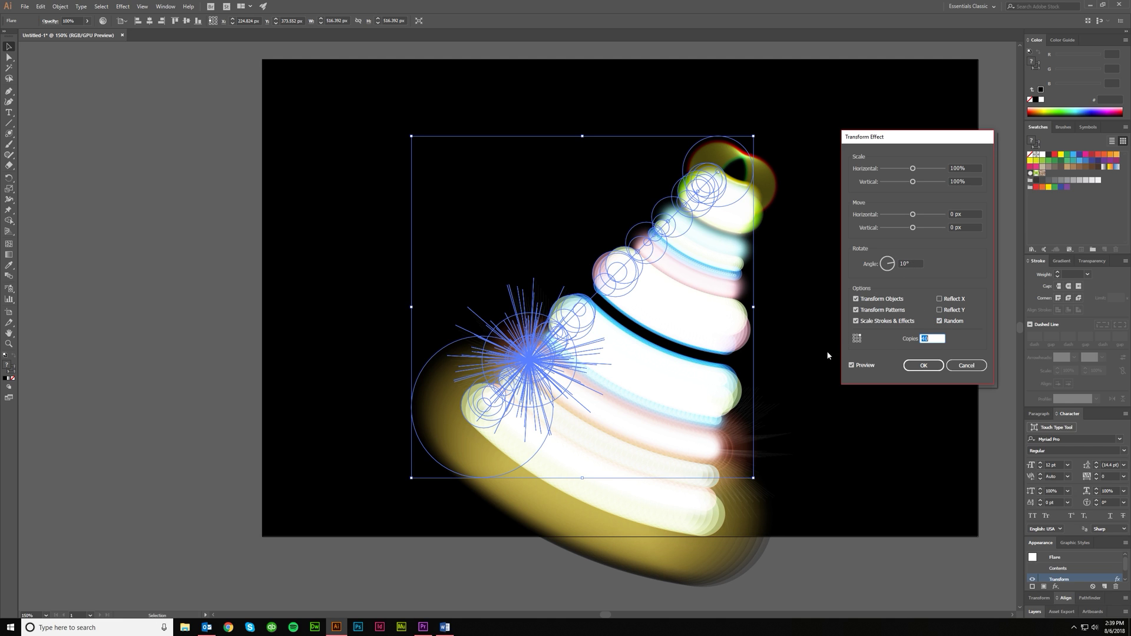
key(Up)
key(Up)
key(Up)
key(Up)
key(Up)
key(Up)
key(Up)
key(Up)
key(Up)
key(Up)
key(Up)
key(Up)
key(Up)
key(Up)
key(Up)
key(Up)
key(Up)
key(Up)
key(Up)
key(Up)
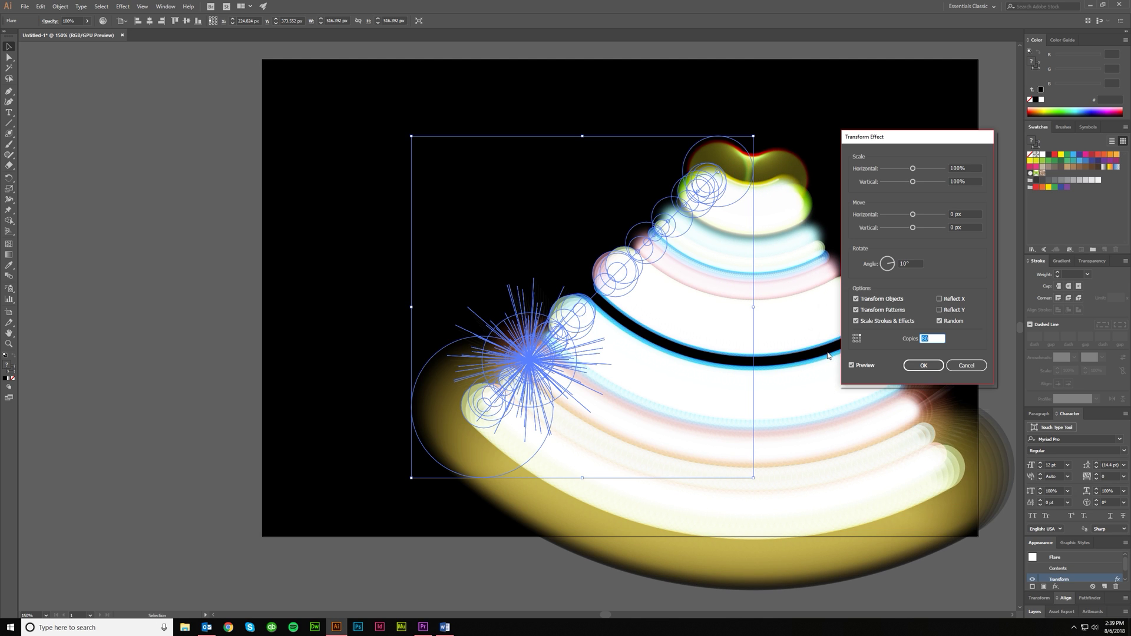
key(Up)
key(Up)
key(Up)
key(Up)
key(Up)
key(Up)
key(Up)
key(Up)
key(Up)
key(Up)
key(Up)
key(Up)
key(Up)
key(Up)
key(Up)
key(Up)
key(Up)
key(Up)
key(Up)
key(Up)
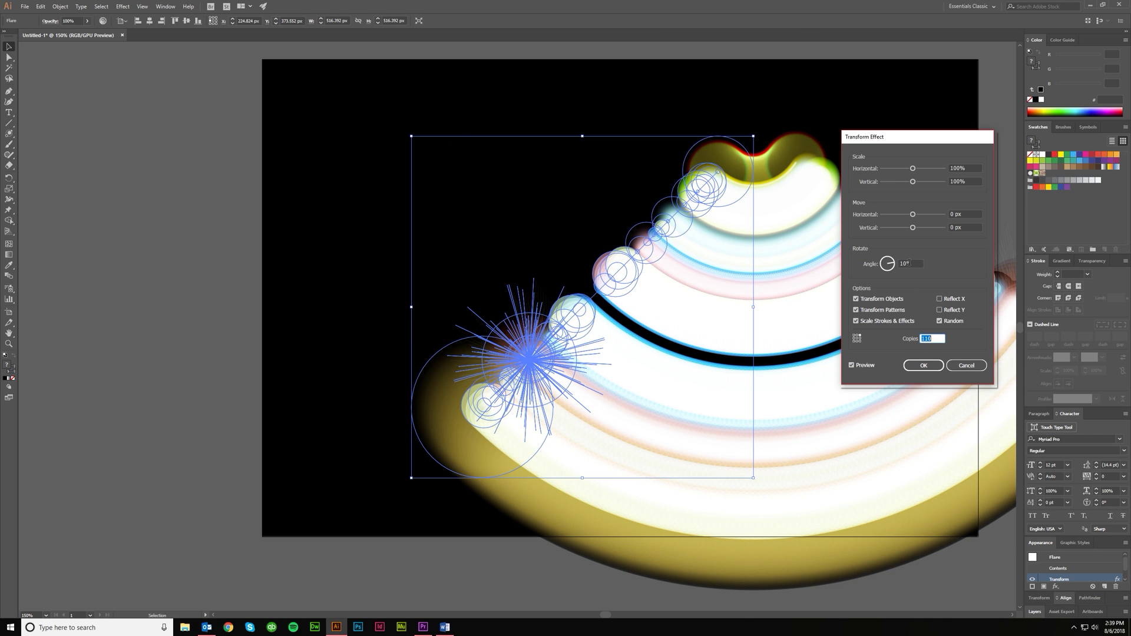
Try larger rotation angles, settle on 30°, and apply the Transform effect
click(913, 264)
key(Up)
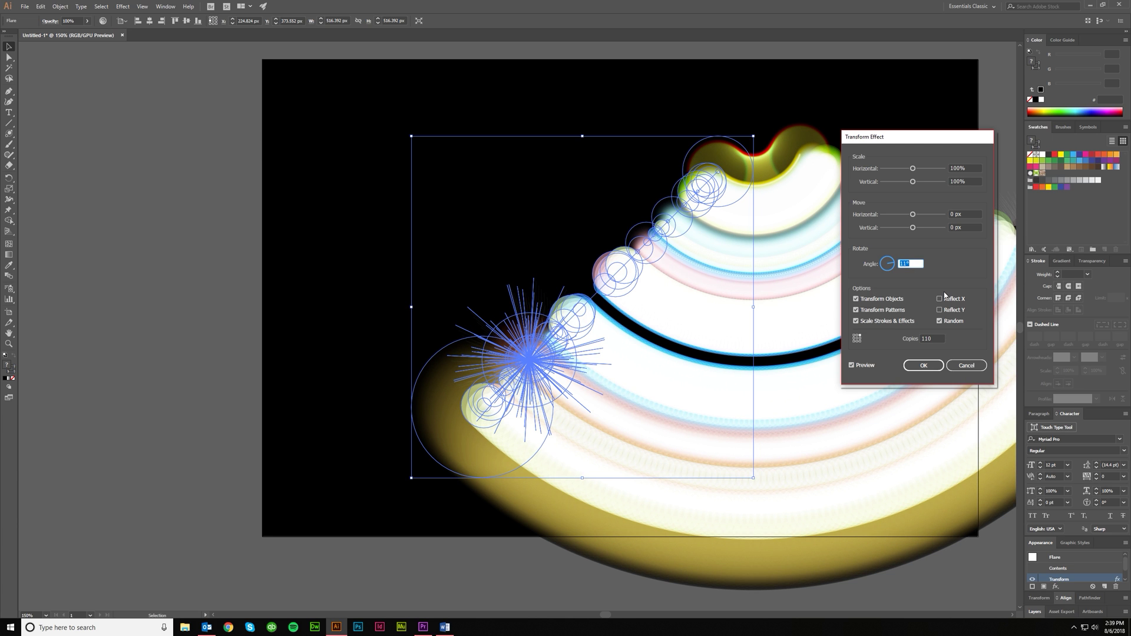
key(shift+Up)
key(shift+Up)
key(shift+Up)
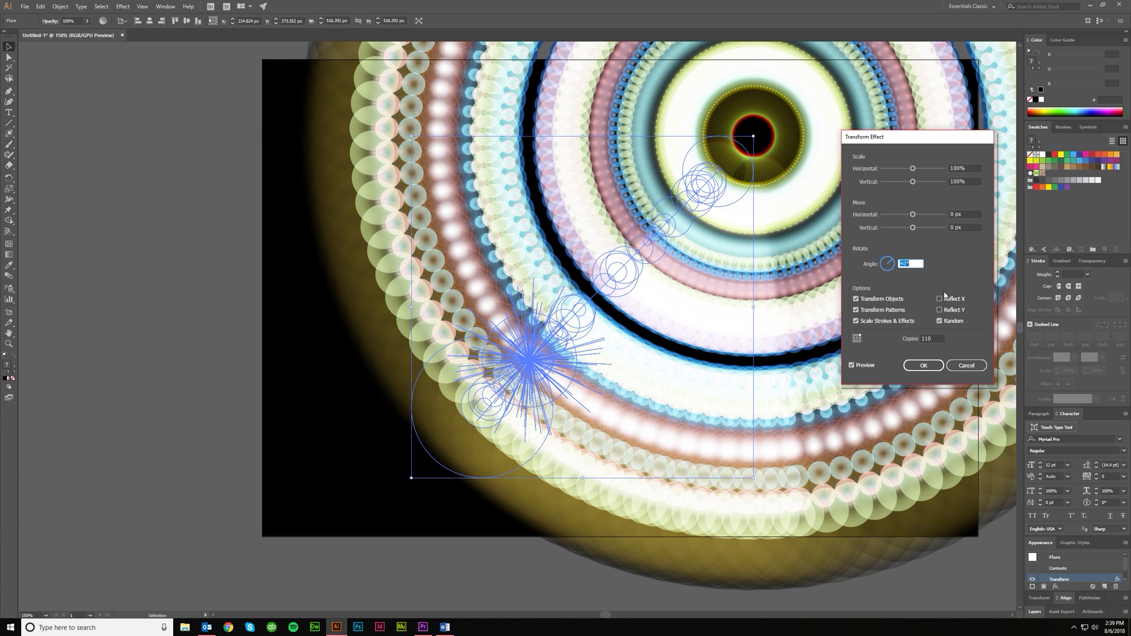
key(shift+Down)
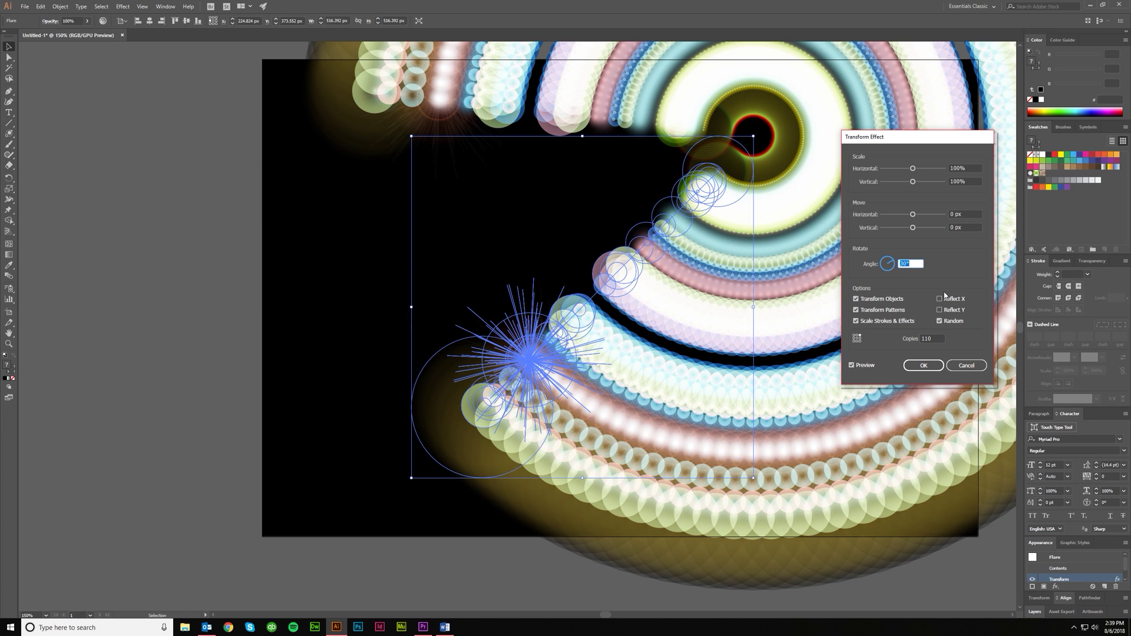
click(924, 365)
Move the flare to about X -47 px, Y 448 px so its rings sit over the black background, then deselect it
click(304, 394)
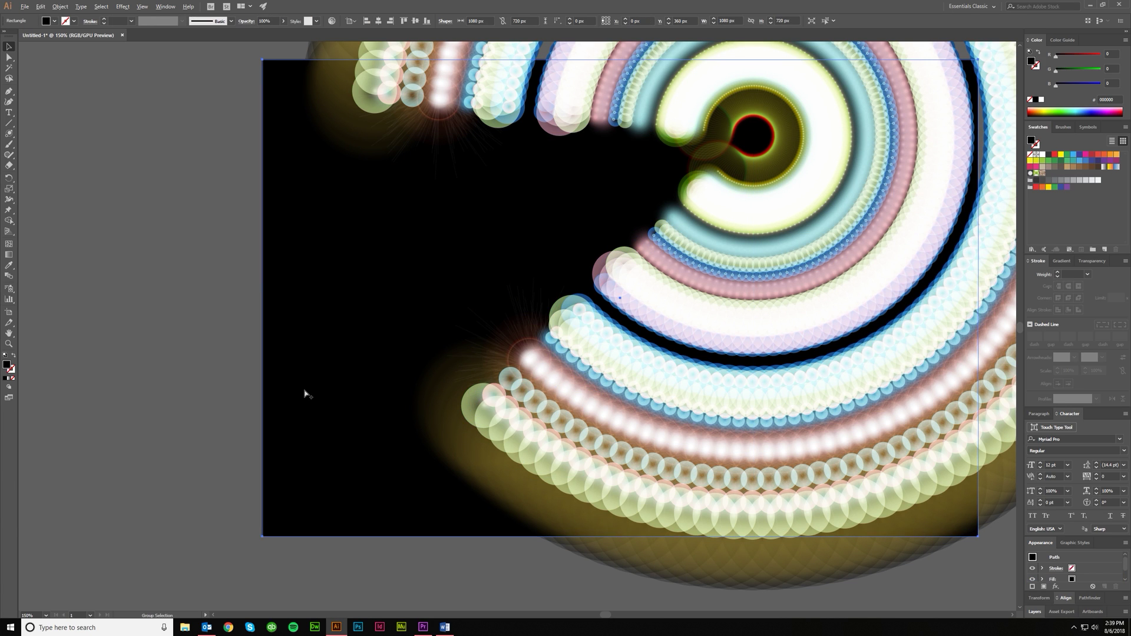
scroll(304, 393, down, 1)
click(701, 512)
scroll(702, 512, left, 1)
drag(510, 378, 388, 410)
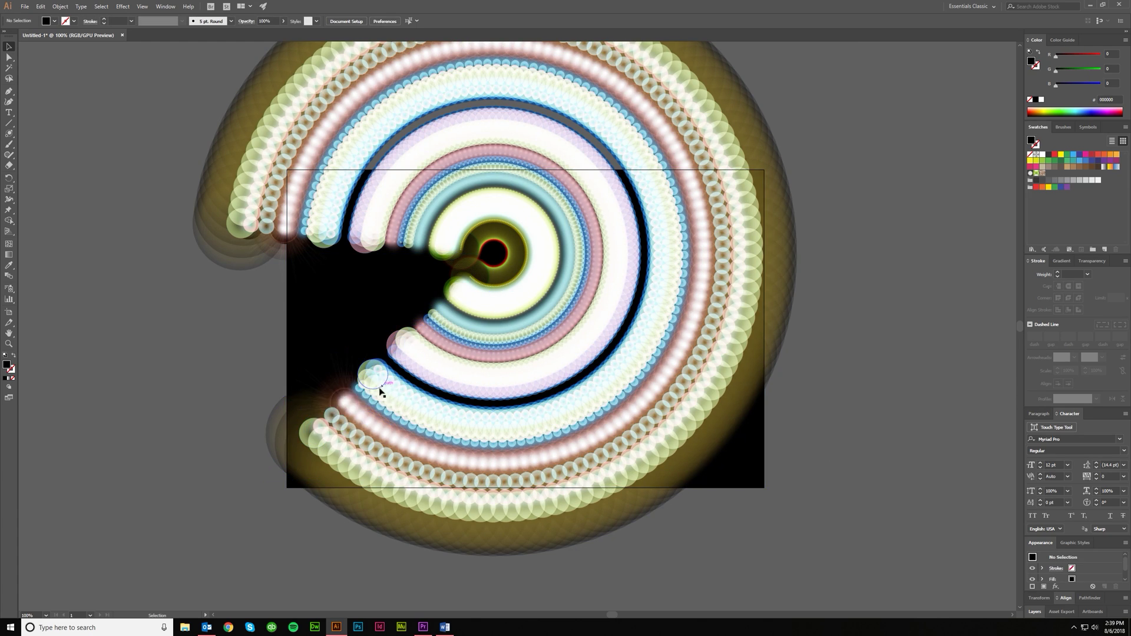
click(381, 391)
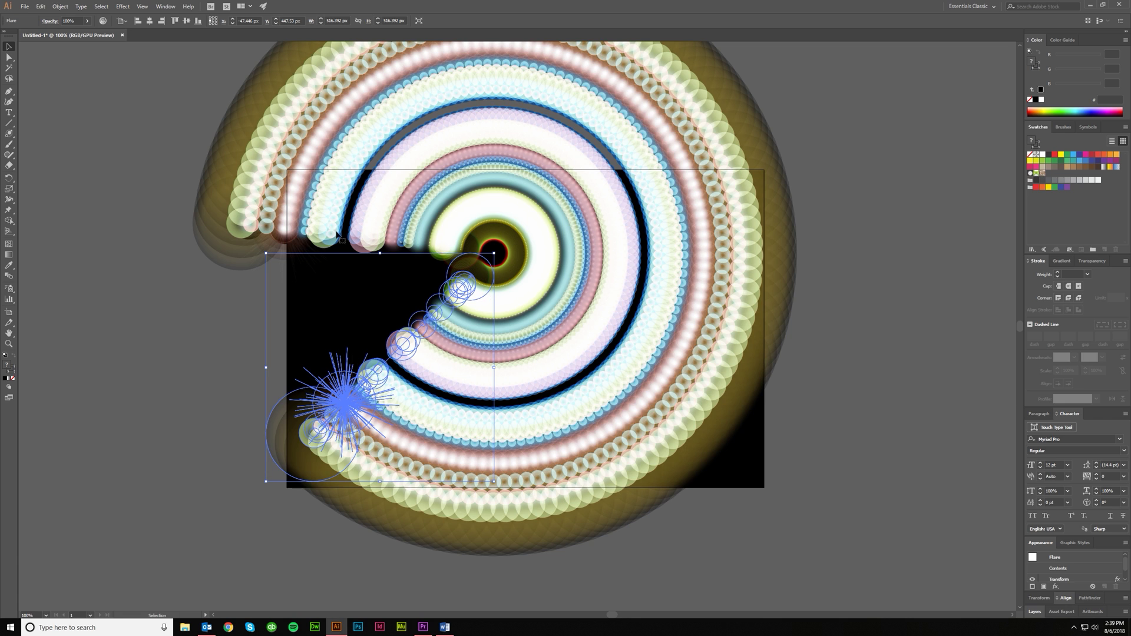
click(822, 330)
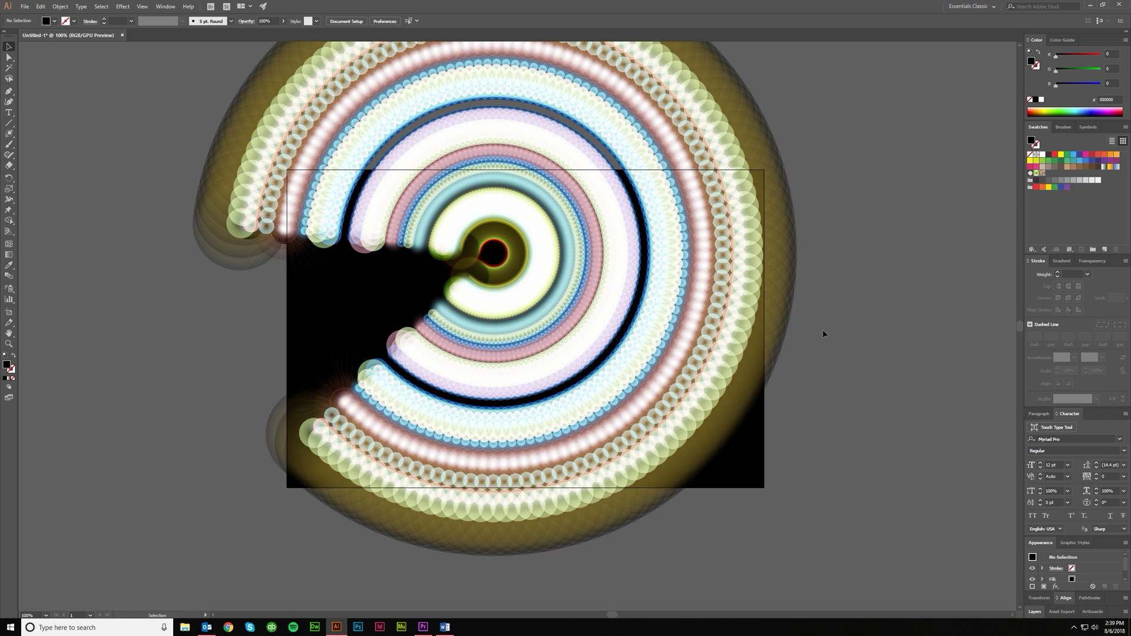
Change the background rectangle's fill to pure red with a red value of 255, and deselect it
click(352, 396)
click(336, 325)
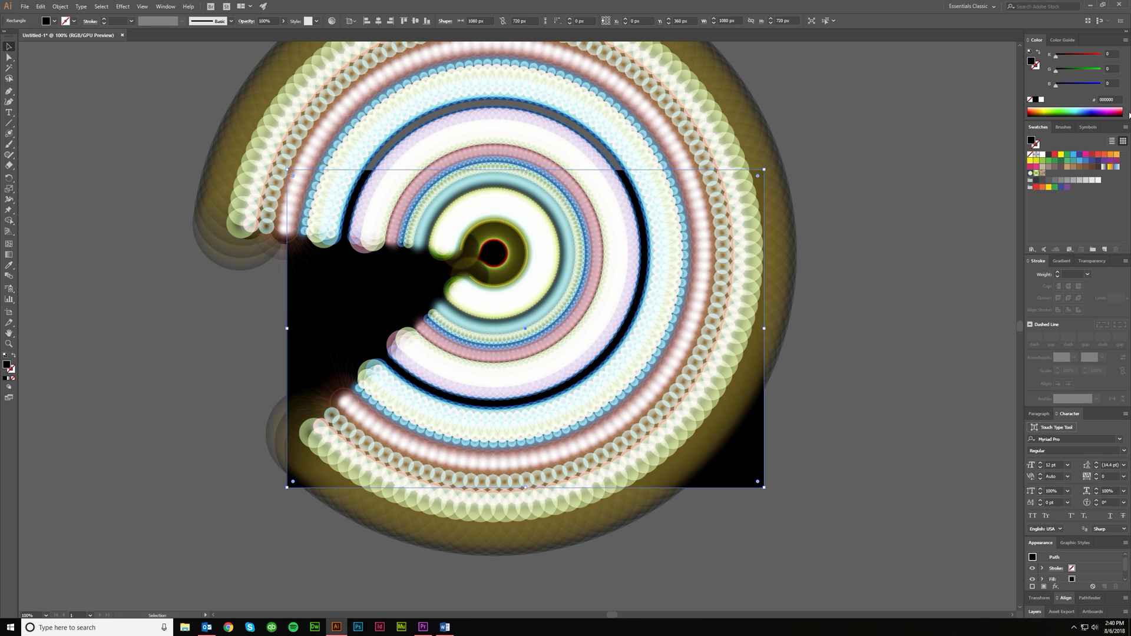
drag(1056, 55, 1105, 56)
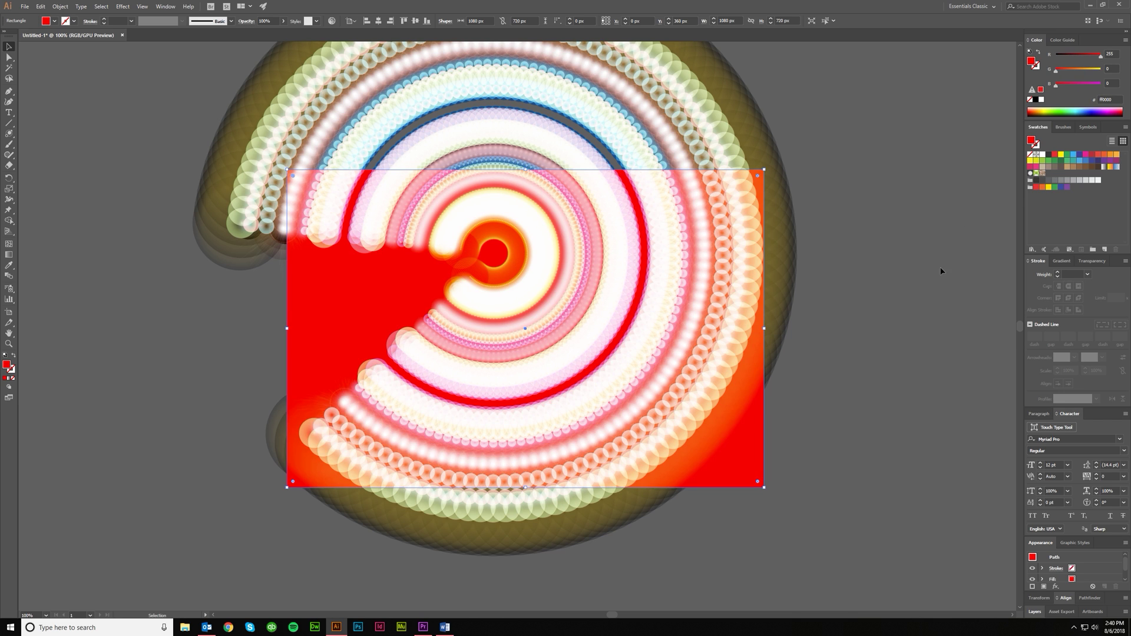
click(942, 271)
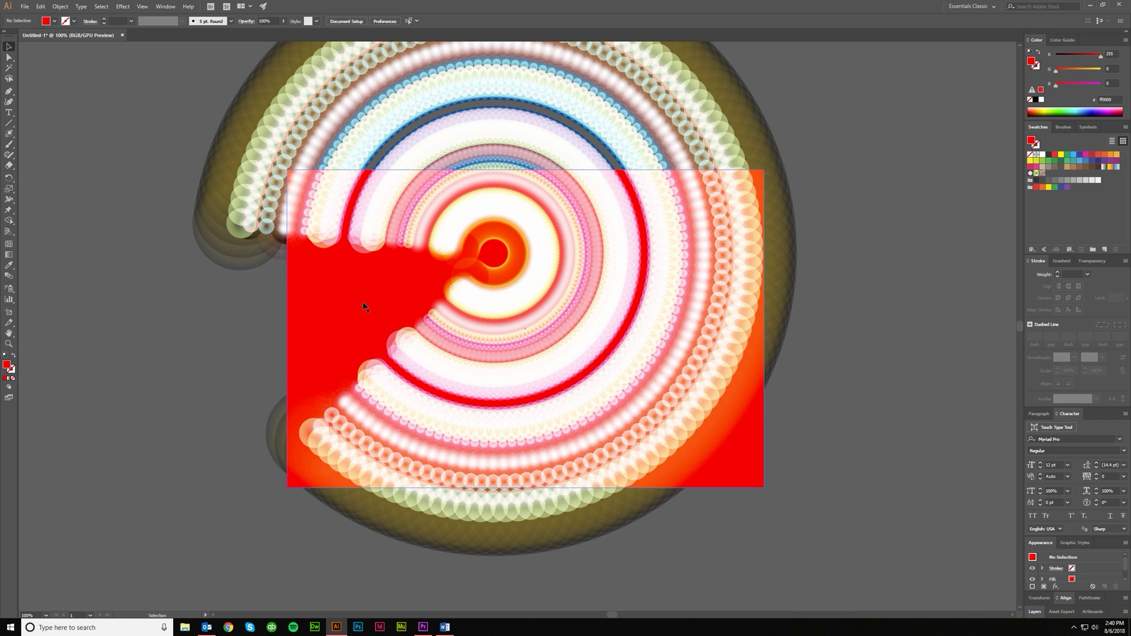
Restore the background rectangle's fill to black, try pure blue with a blue value of 255, and return it to black
click(355, 416)
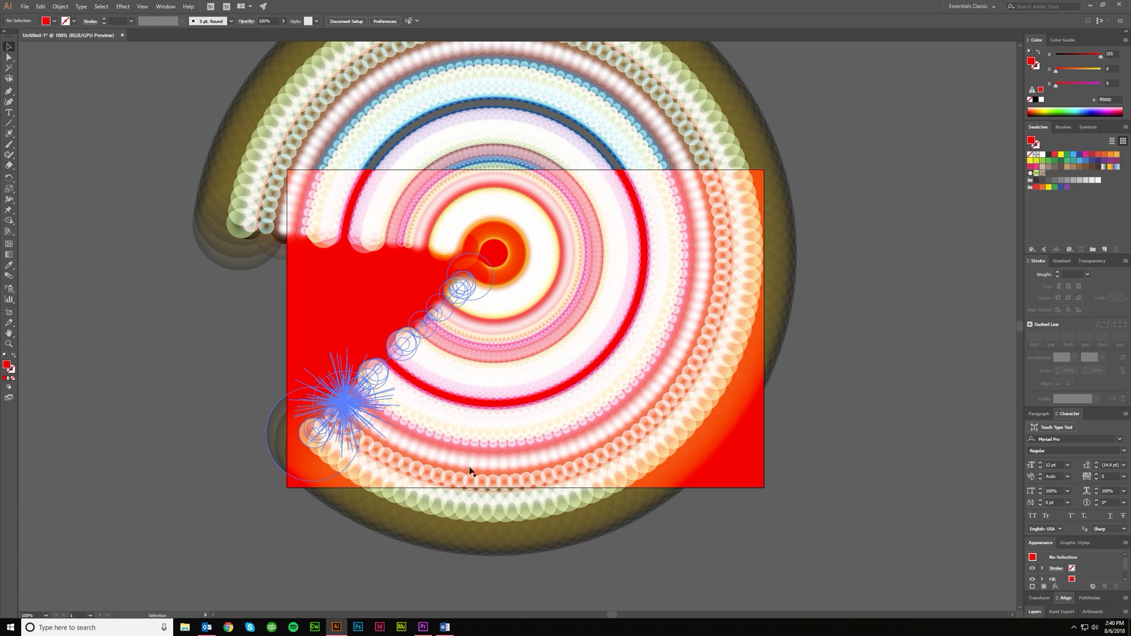
key(Delete)
key(ctrl+z)
key(Delete)
click(316, 308)
click(1057, 61)
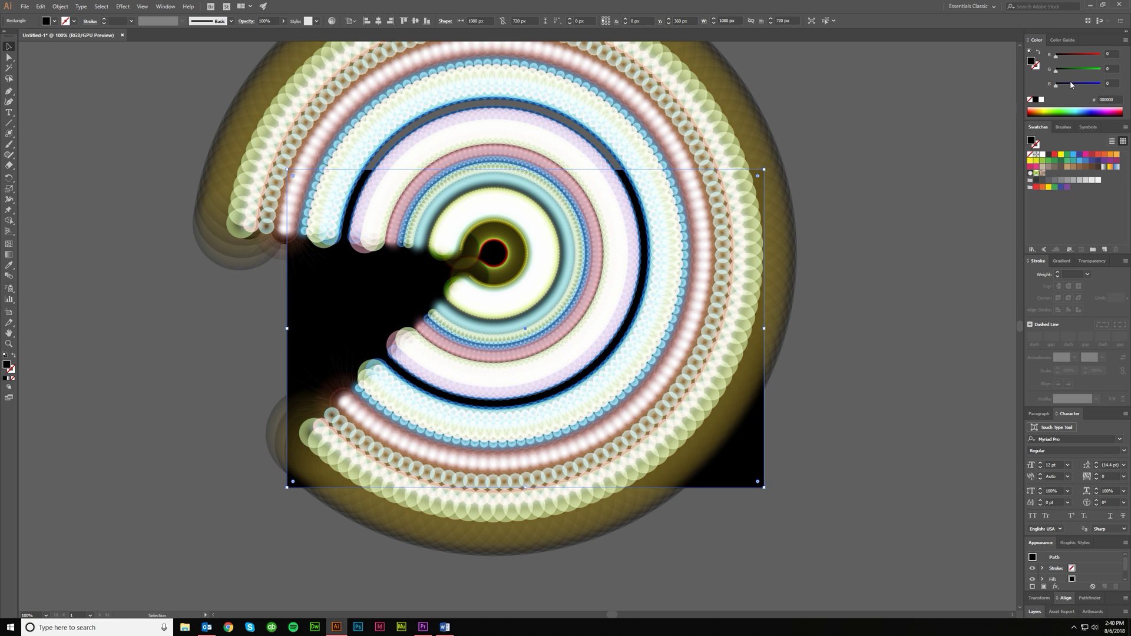
drag(1073, 86, 1106, 86)
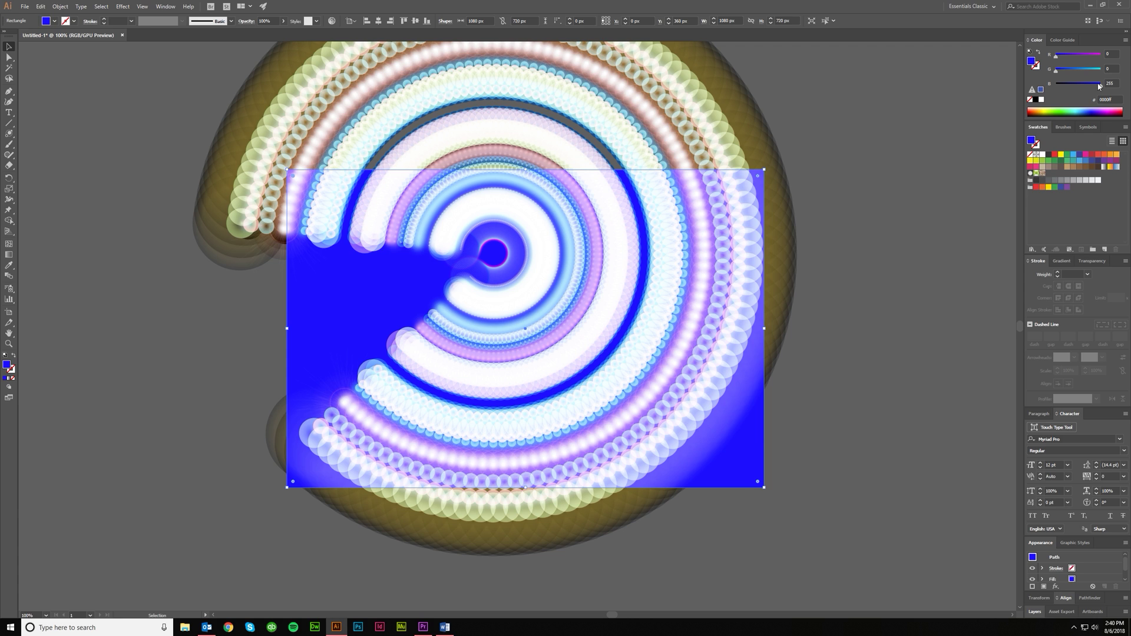
drag(1099, 86, 1056, 88)
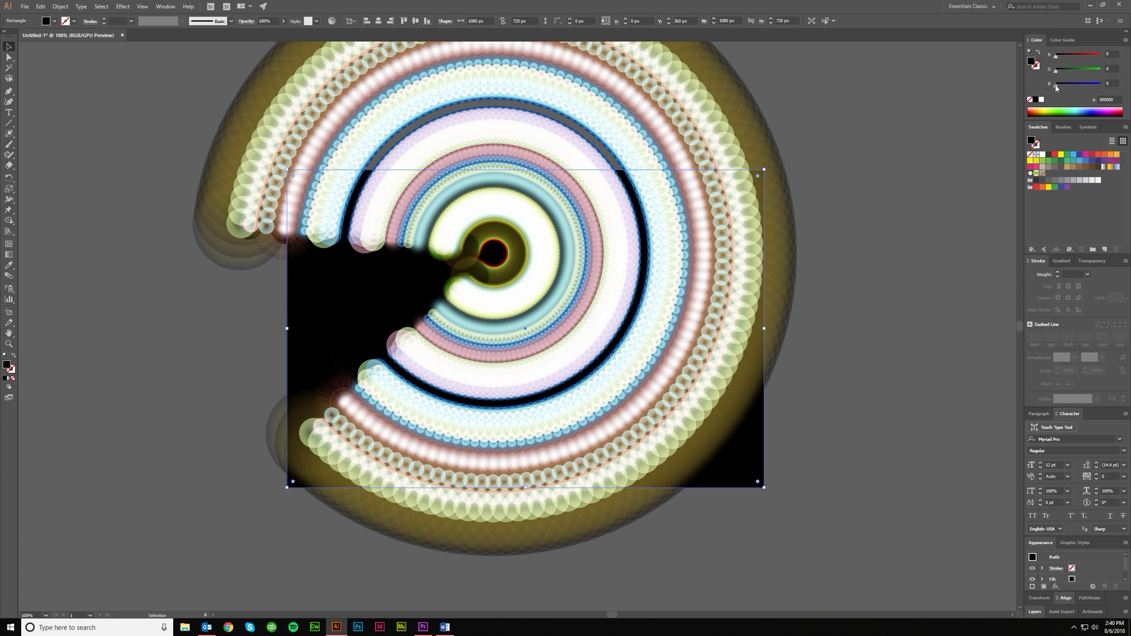
Select the flare and start recolouring its artwork, keeping the Recolor Artwork dialog clear of the flare
click(356, 389)
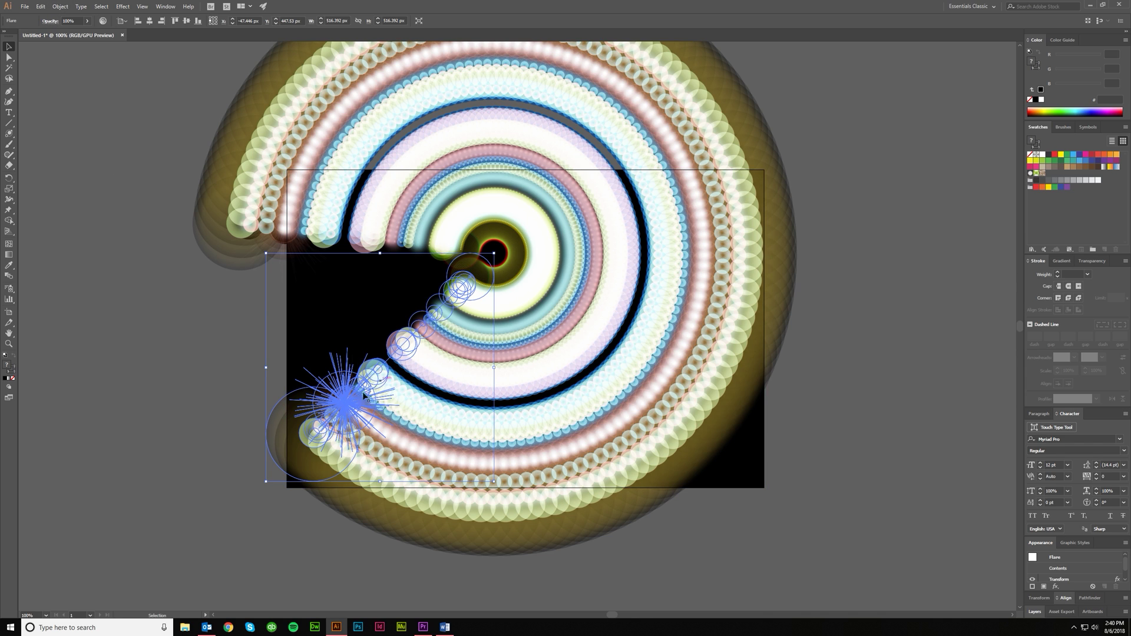
click(40, 6)
mouse_move(80, 163)
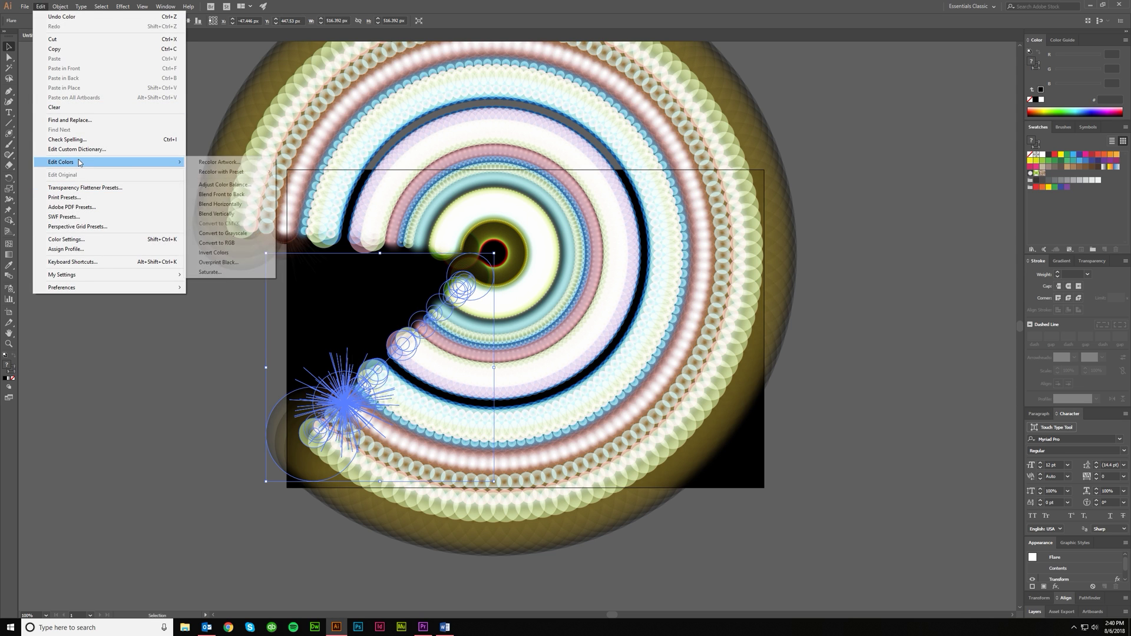
click(213, 164)
drag(352, 159, 694, 139)
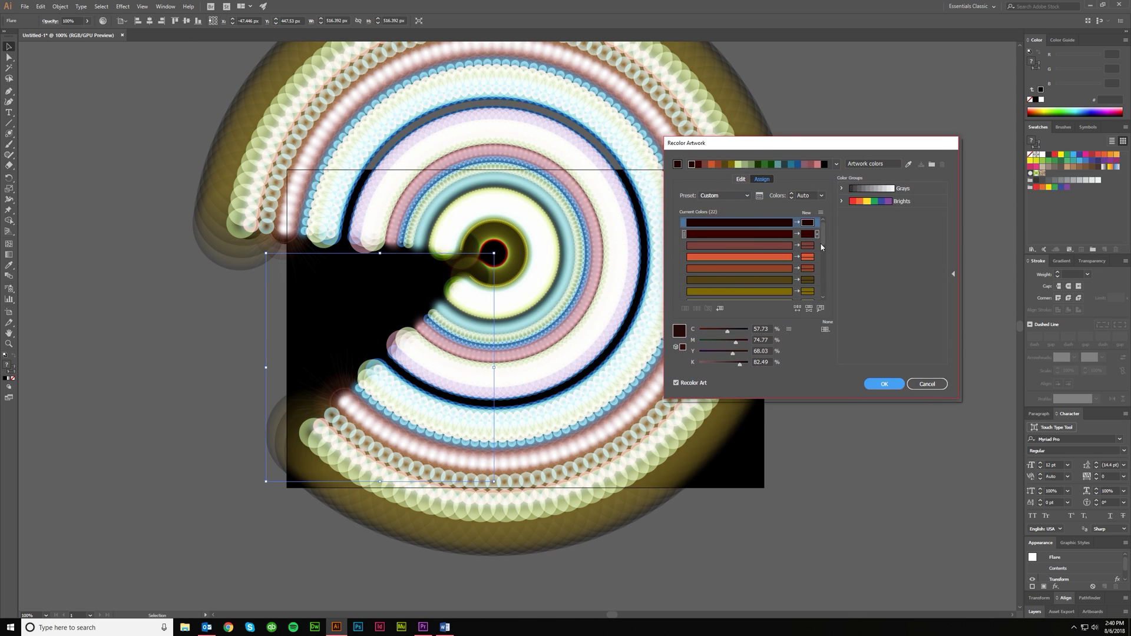
Limit the recolouring to the Fruit library from Foods and compare the result with the original colours
click(759, 196)
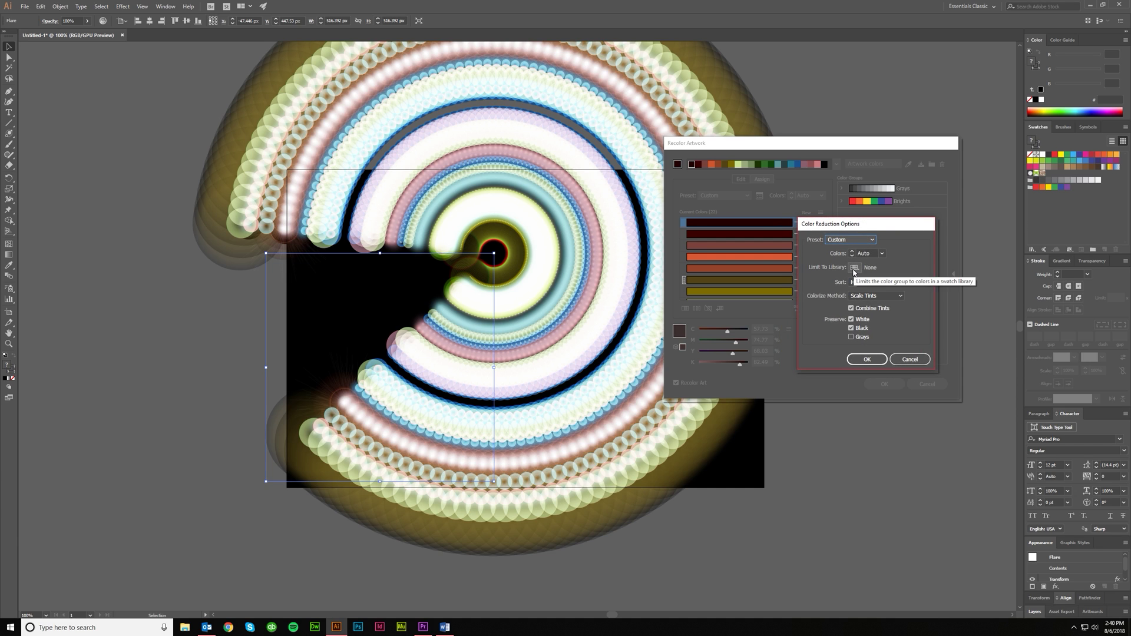
click(854, 269)
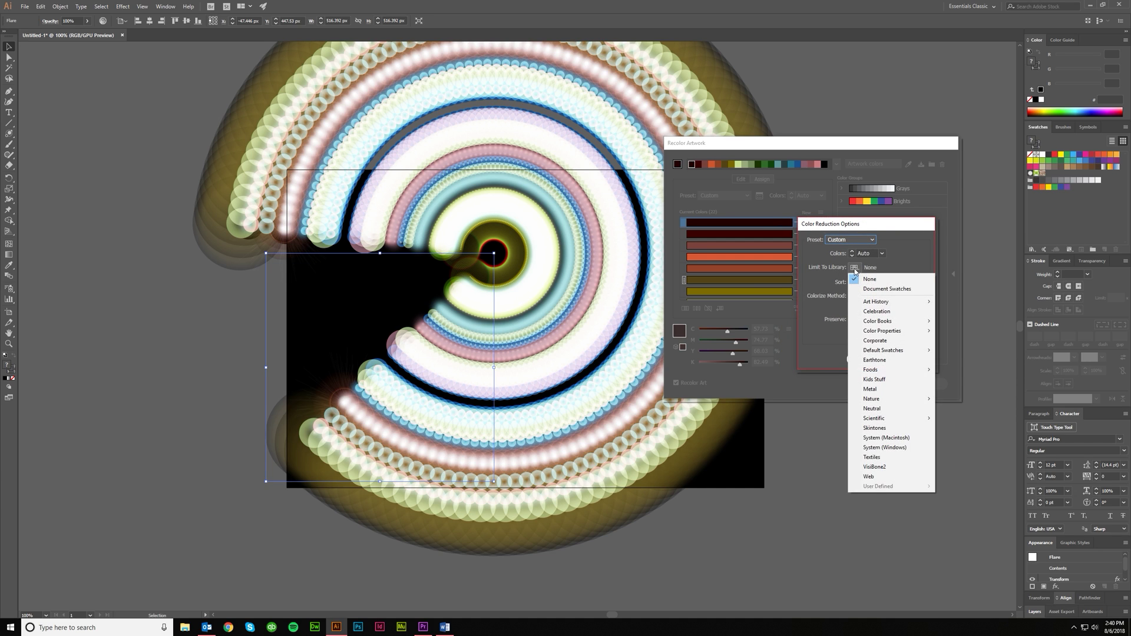
mouse_move(888, 369)
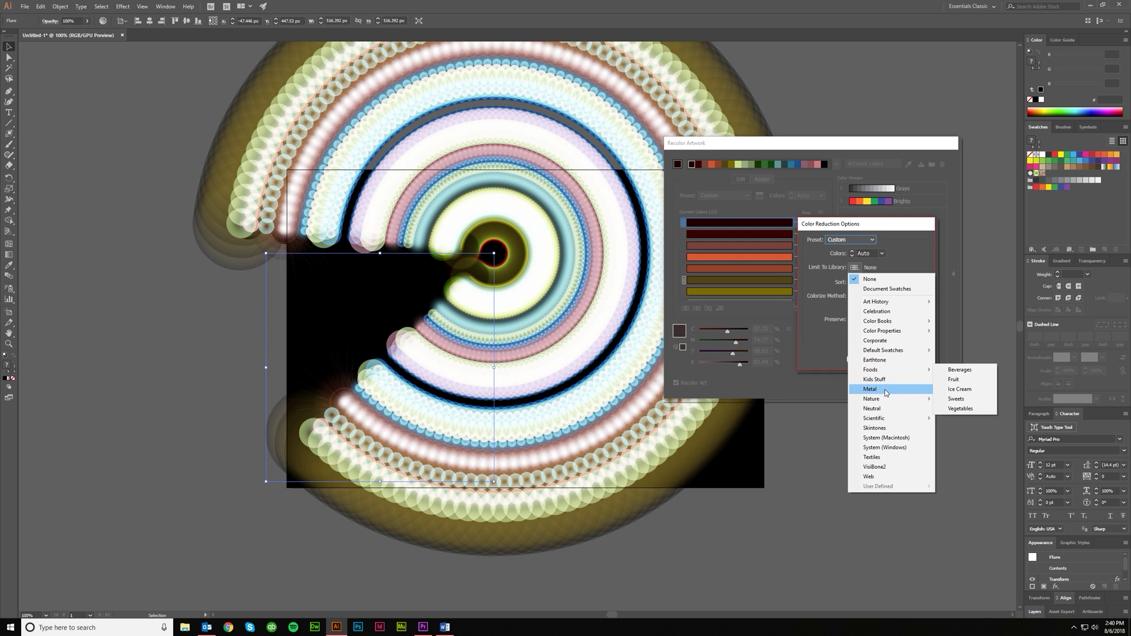
click(964, 381)
click(926, 358)
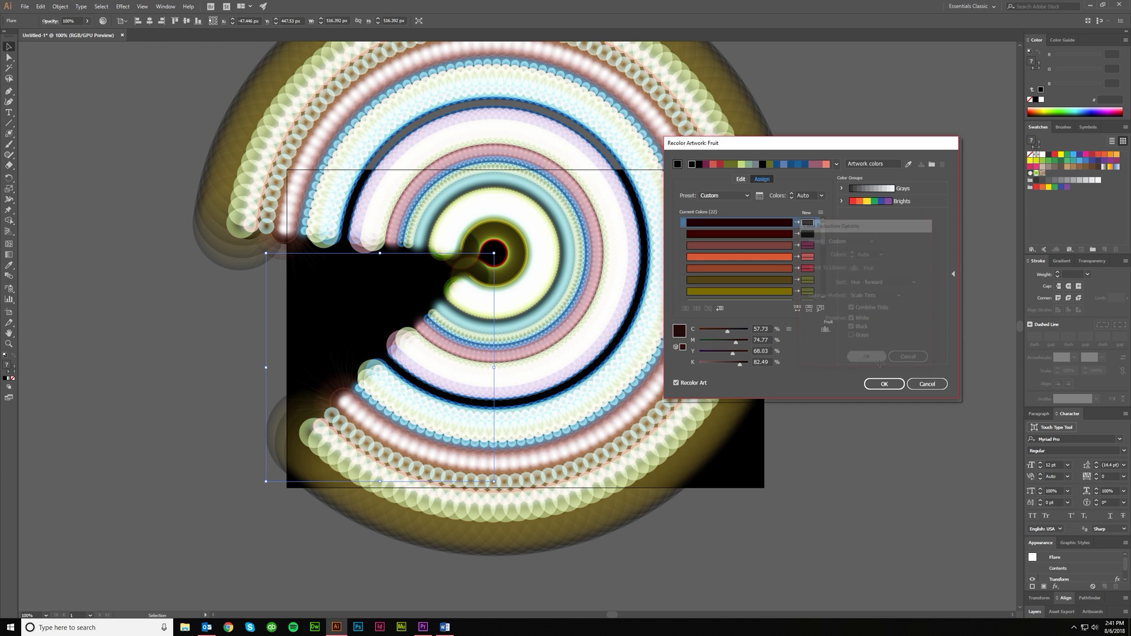
click(677, 383)
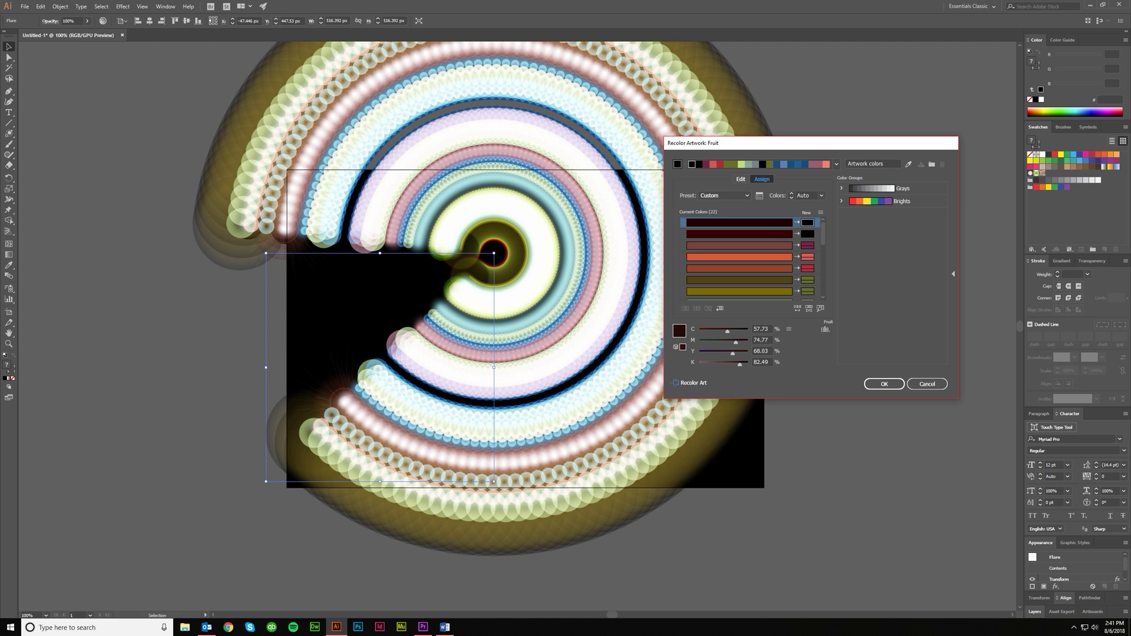
click(676, 383)
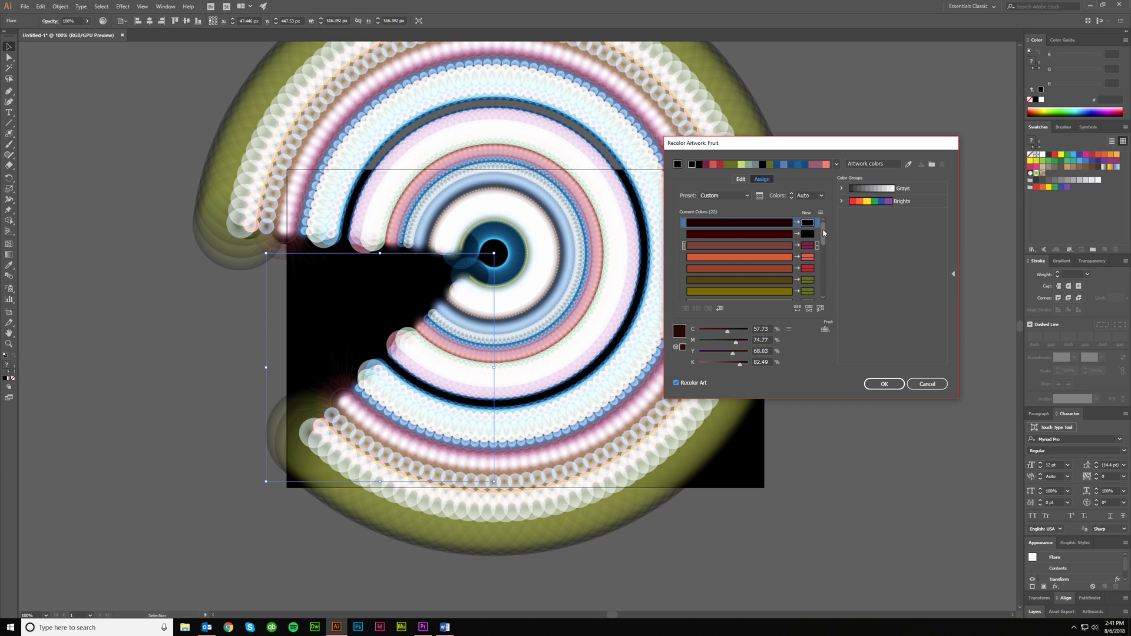
Try the Brights colour group on the flare, switch to the Grays group, and apply the recolouring
mouse_move(823, 232)
mouse_down()
mouse_move(823, 283)
mouse_move(815, 224)
mouse_up()
click(884, 202)
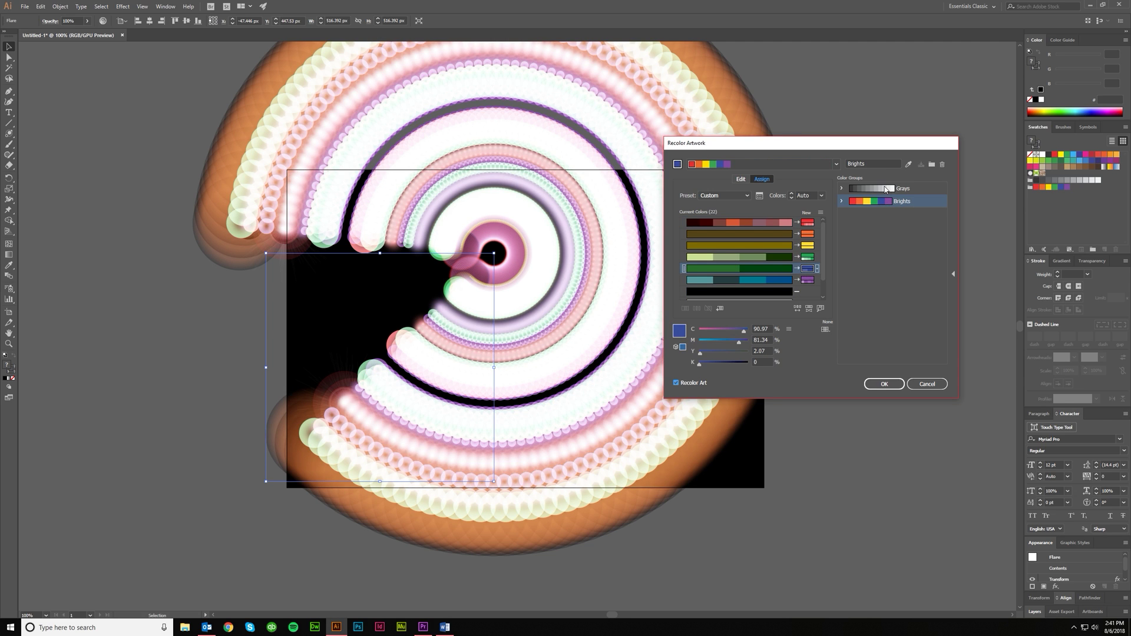
click(885, 188)
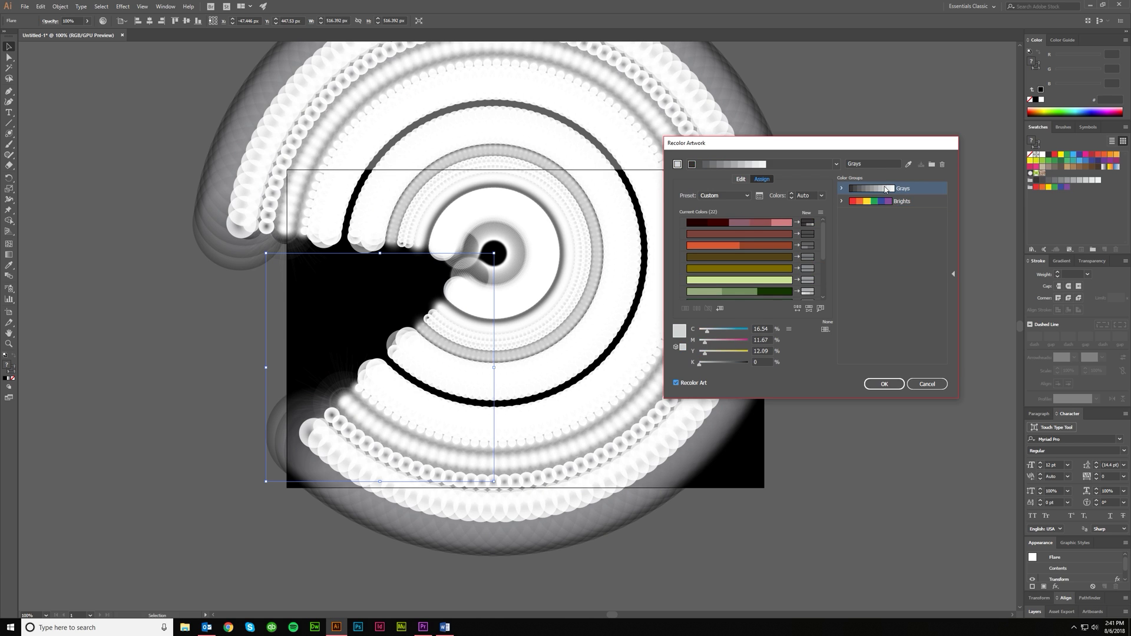
click(884, 384)
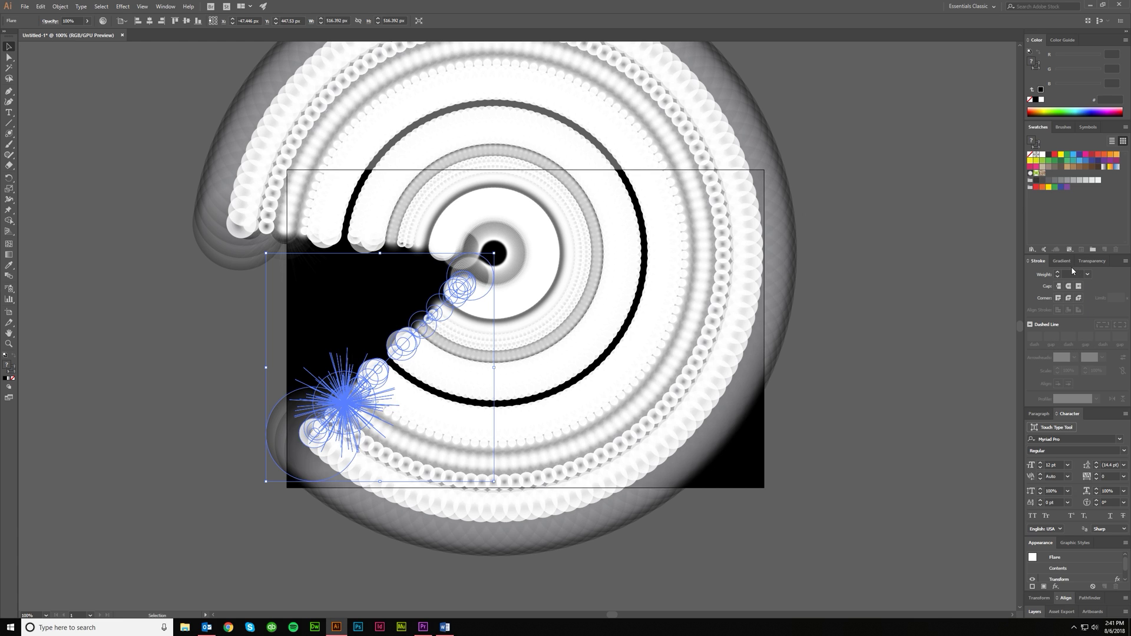
Try the flare at 10% opacity and at 50% opacity, and deselect it to judge the effect
click(1091, 260)
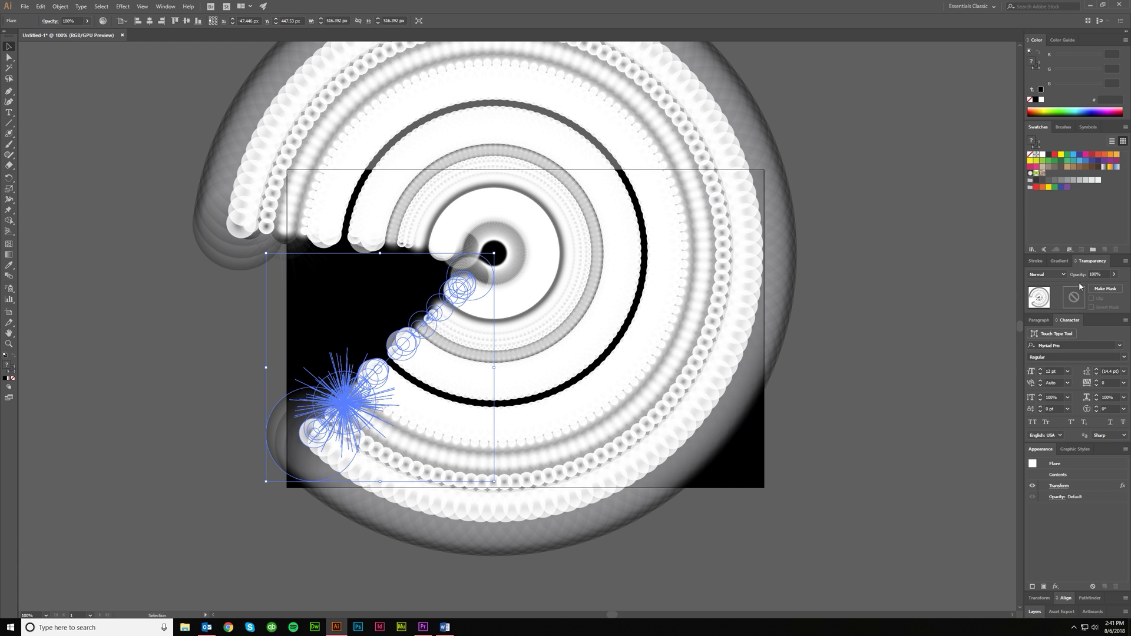
click(1099, 274)
text(10)
key(Return)
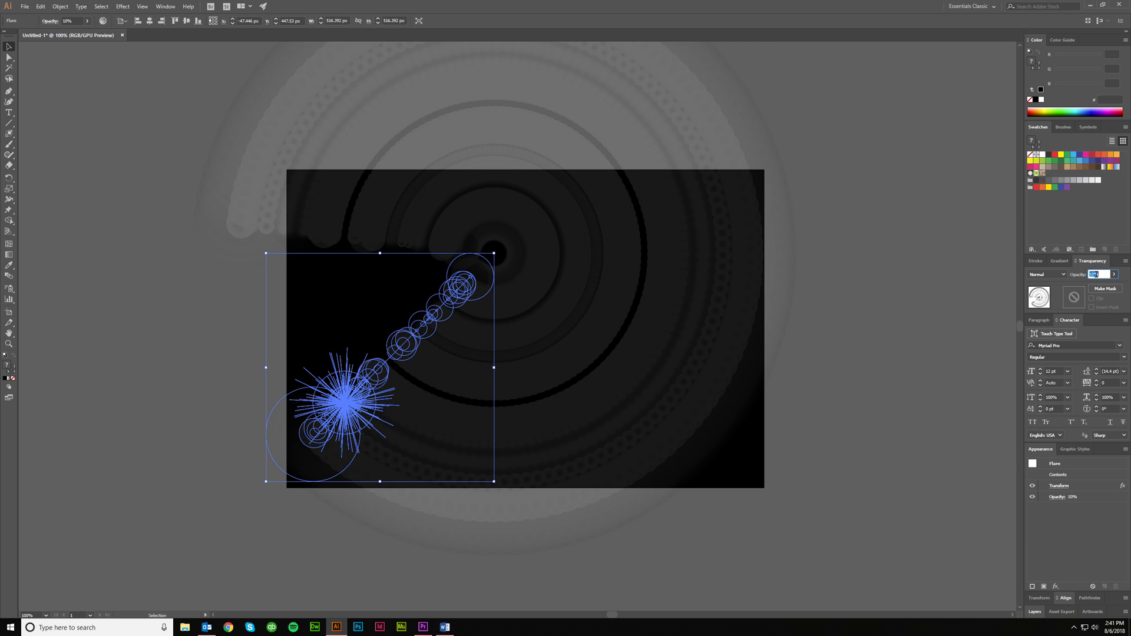
key(Return)
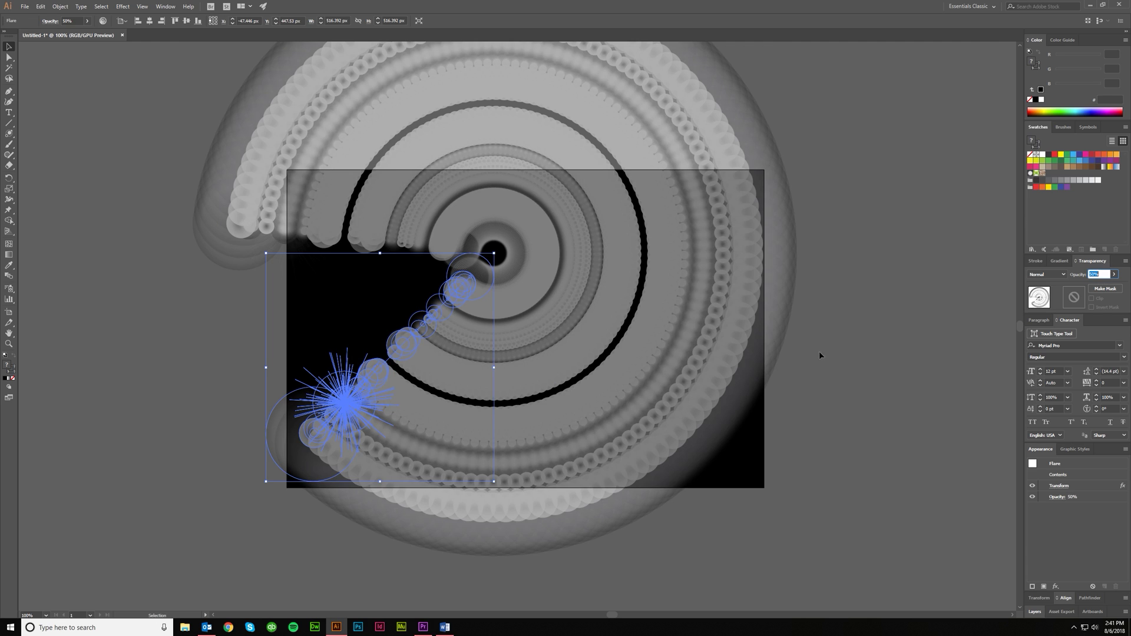
click(881, 391)
scroll(827, 441, up, 2)
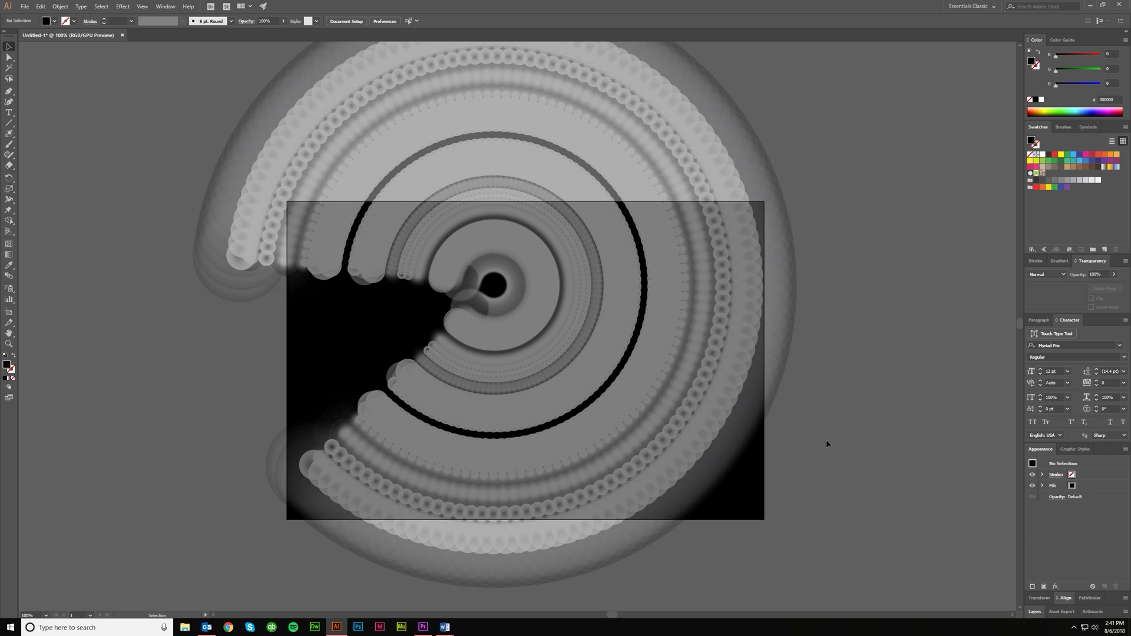
Undo both opacity changes on the flare and deselect it
key(ctrl+z)
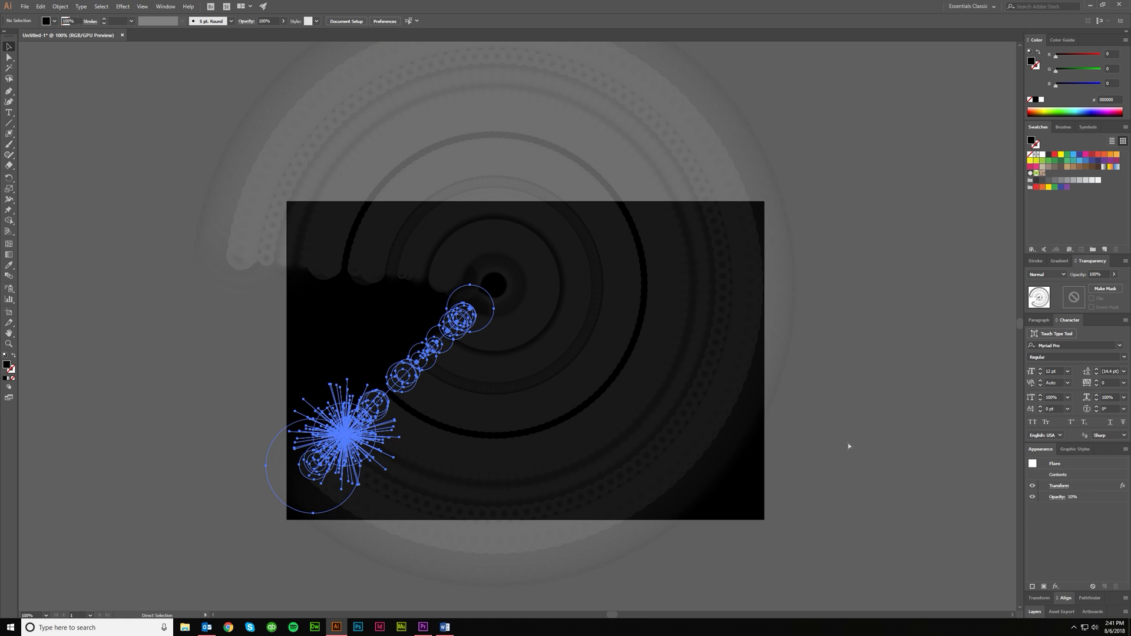
key(ctrl+z)
click(846, 445)
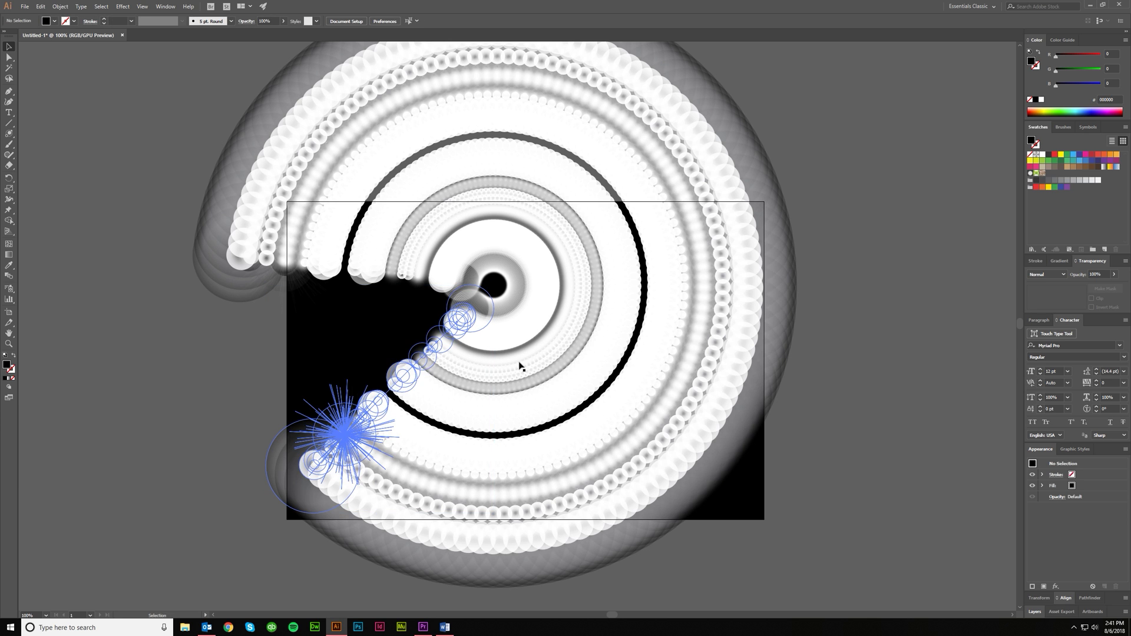
Rotate the original flare to several different orientations so the radial pattern of copies changes with it
click(476, 323)
drag(497, 285, 497, 455)
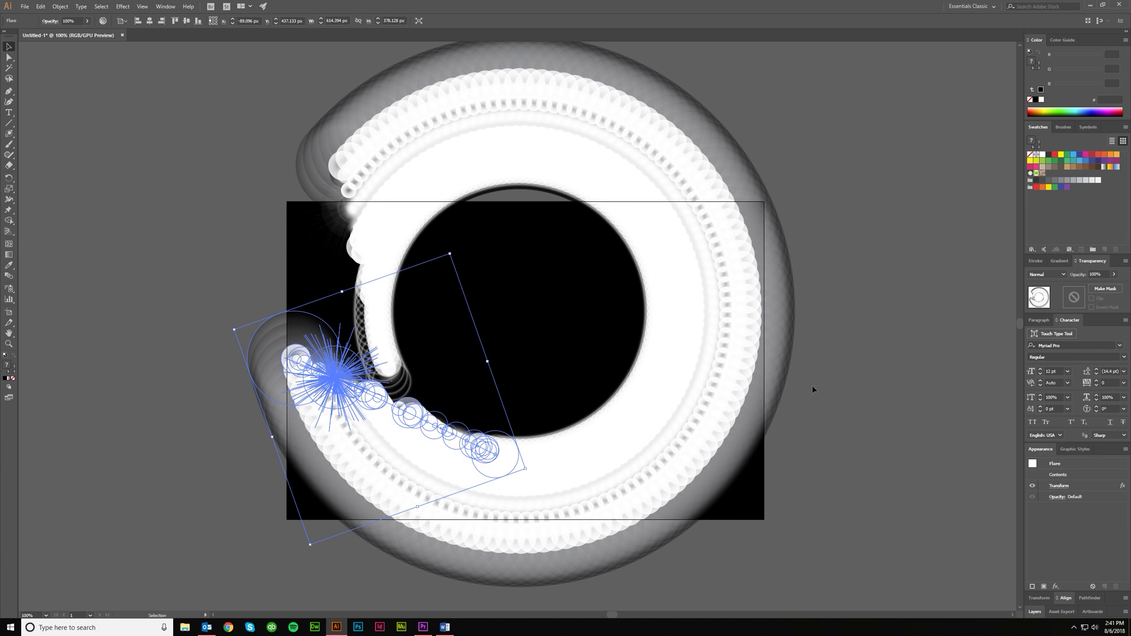
drag(454, 250, 588, 318)
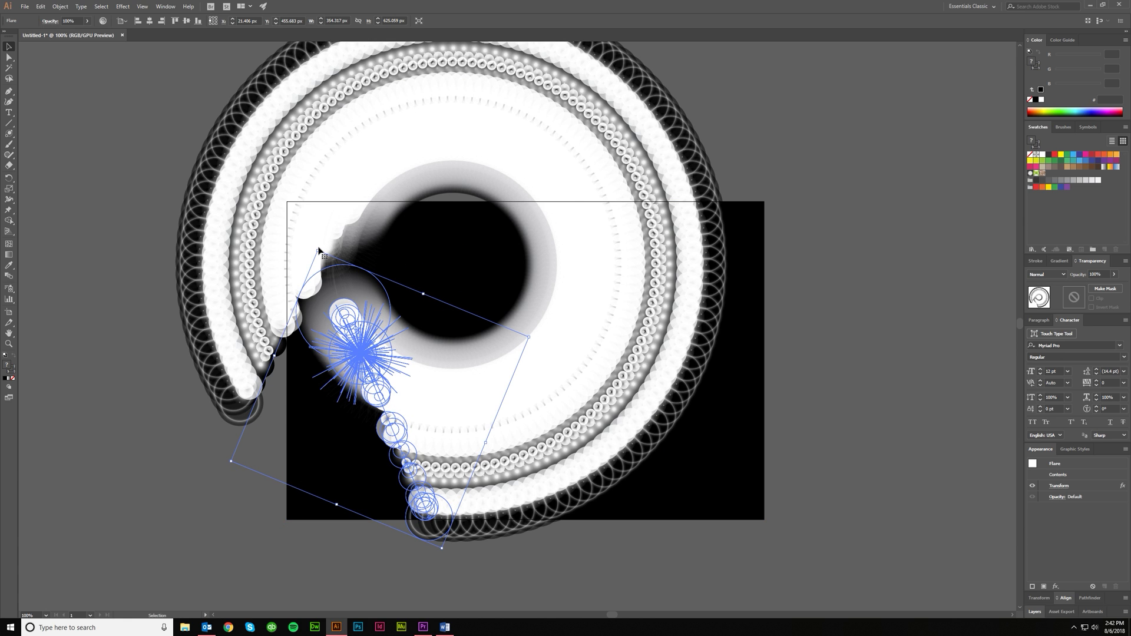
drag(316, 247, 522, 316)
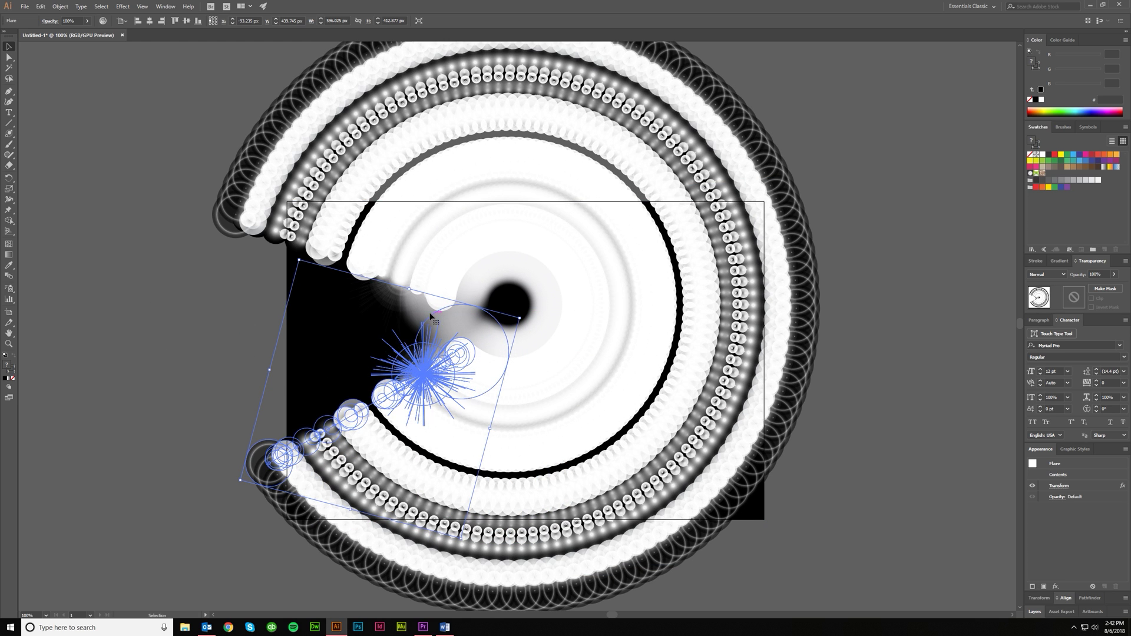
Squash the flare into a narrow strip, rotate it to a steep angle about 178 by 489 px overall, and deselect it
drag(412, 292, 399, 378)
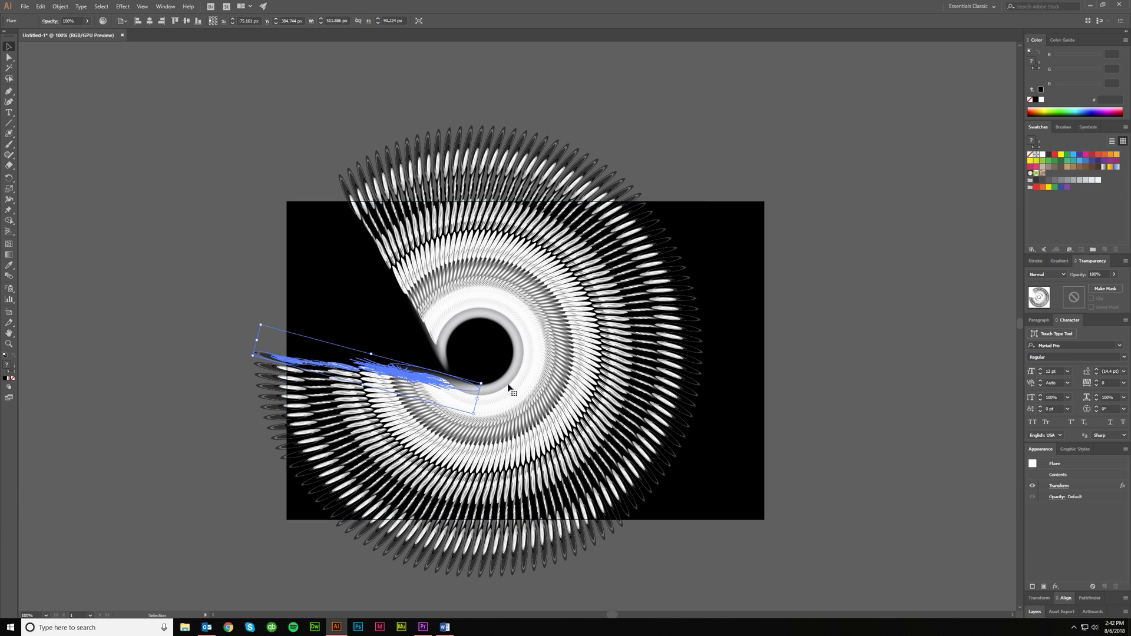
drag(485, 378, 339, 487)
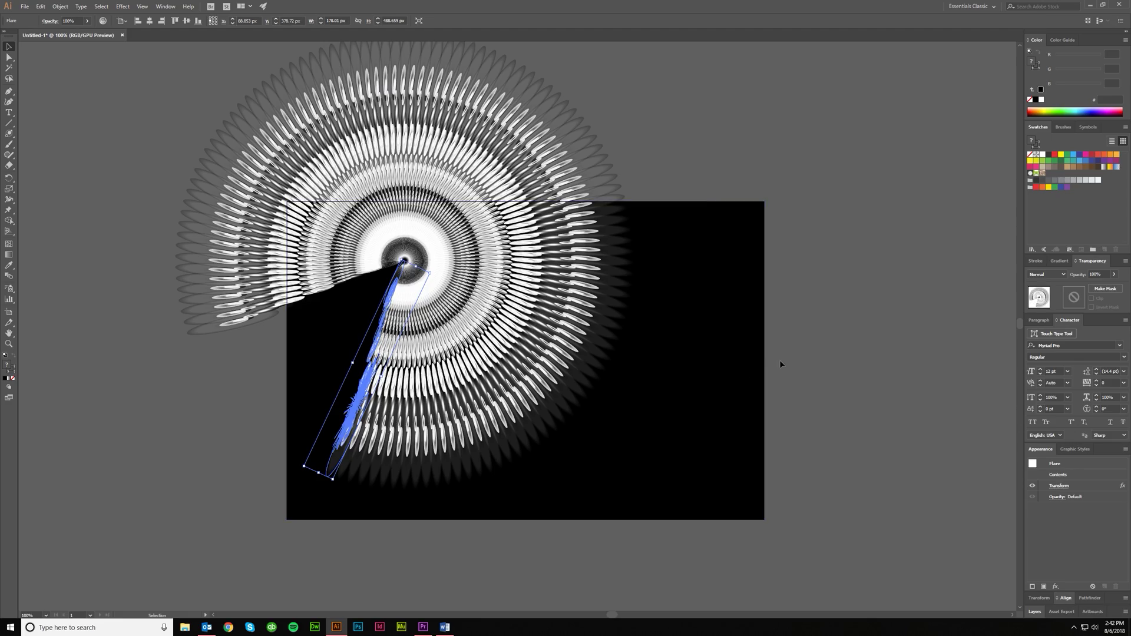
click(780, 364)
Reopen the Transform effect of the squashed flare, turn off Random, and set the number of copies to 35
click(387, 335)
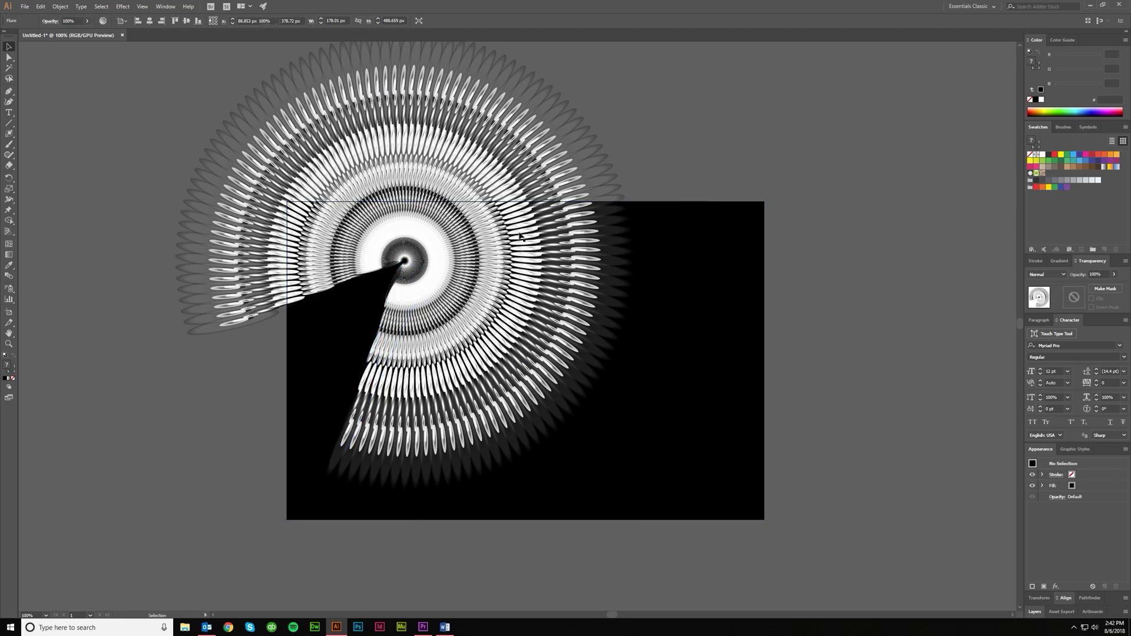
scroll(356, 284, up, 6)
scroll(358, 296, down, 7)
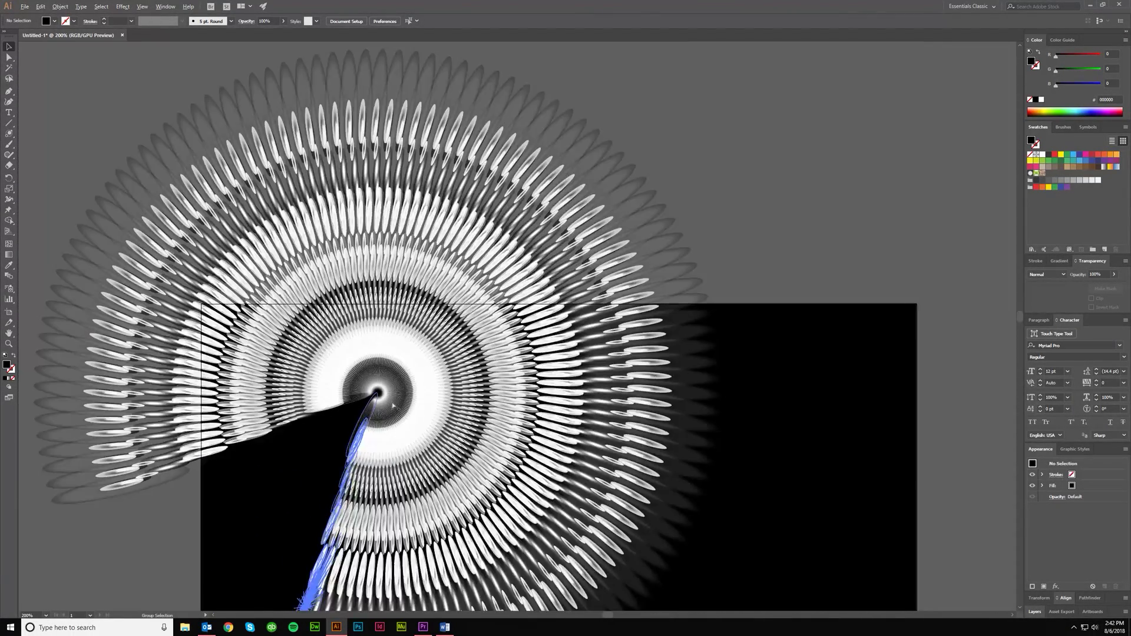
click(392, 414)
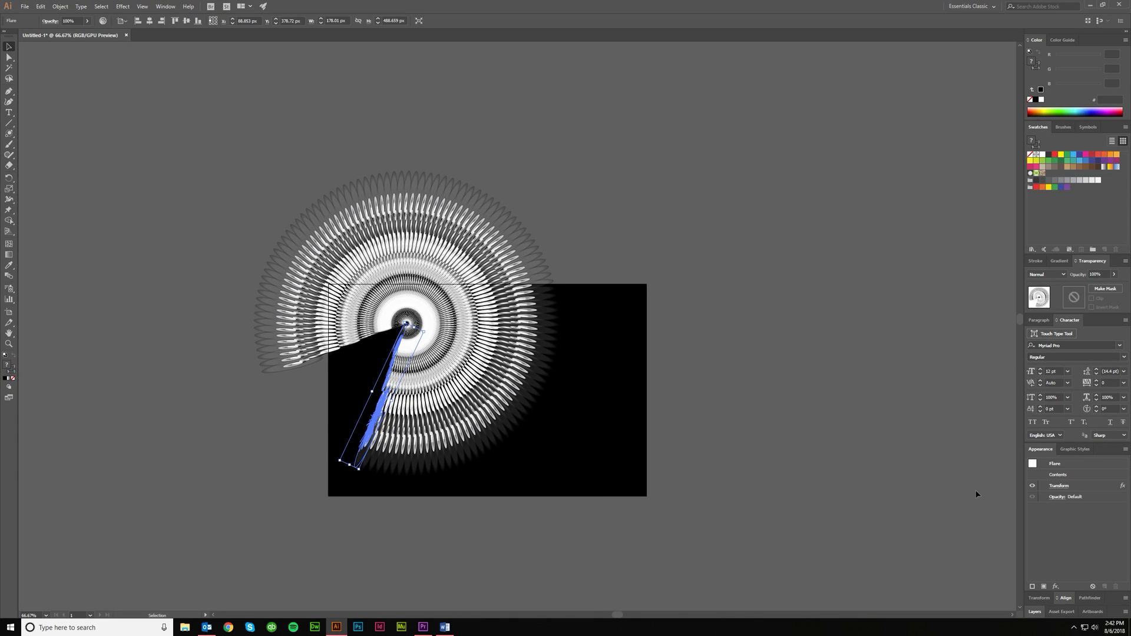
double_click(1084, 487)
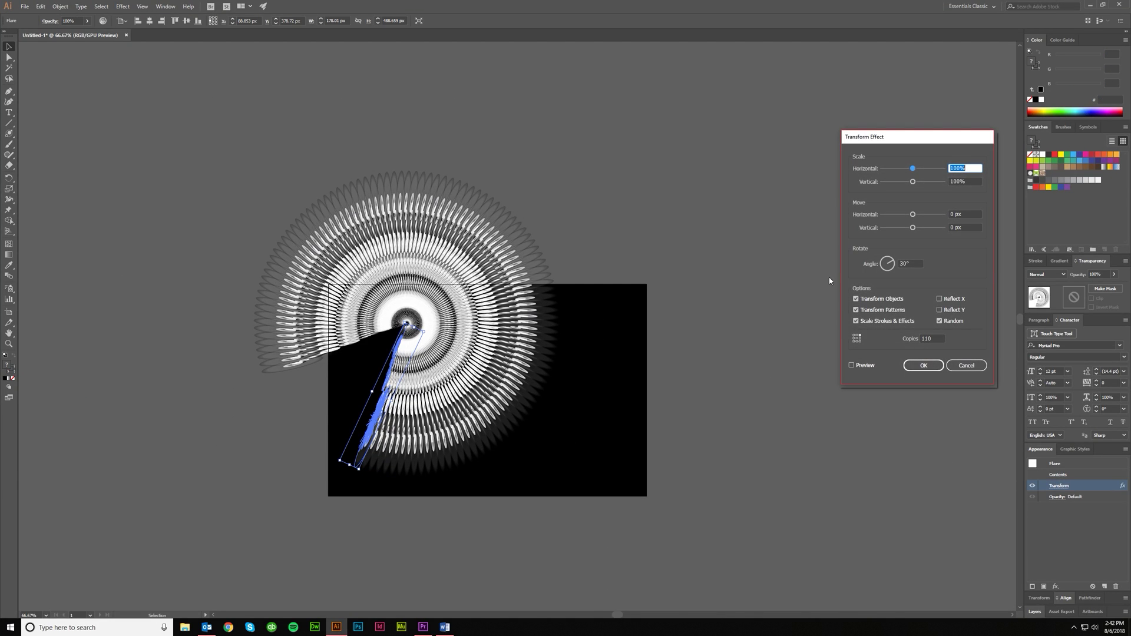
click(940, 321)
key(Tab)
text(35)
key(Tab)
Set the rotation angle to 10° with preview on, change the reference point to middle right, and apply the effect
key(shift+Tab)
key(shift+Tab)
key(shift+Tab)
key(Tab)
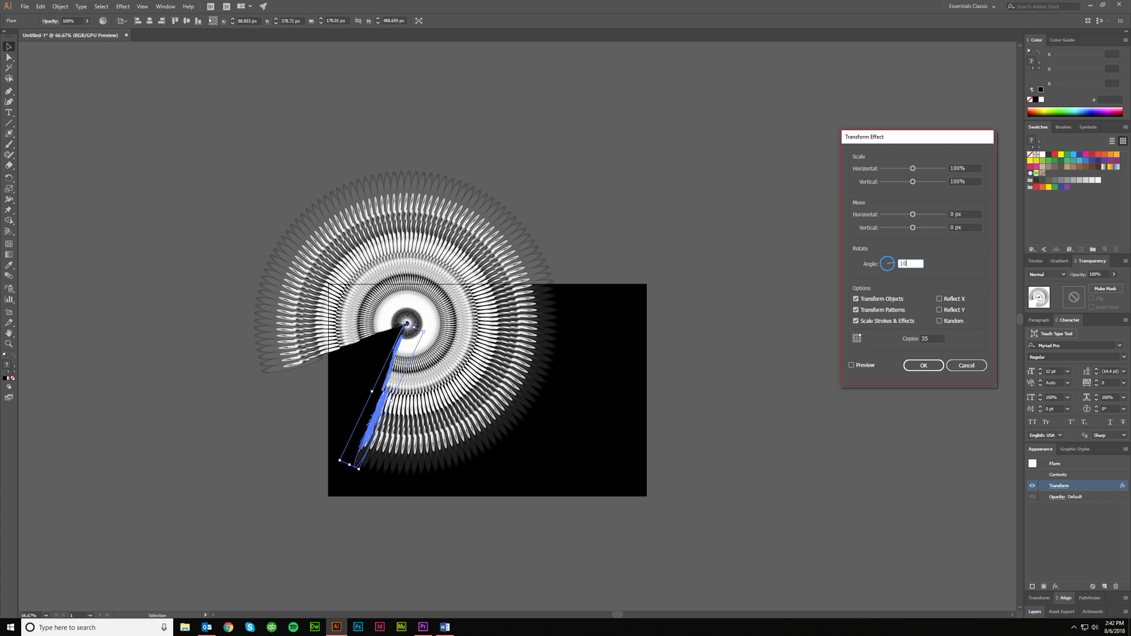
text(10)
key(Tab)
click(865, 365)
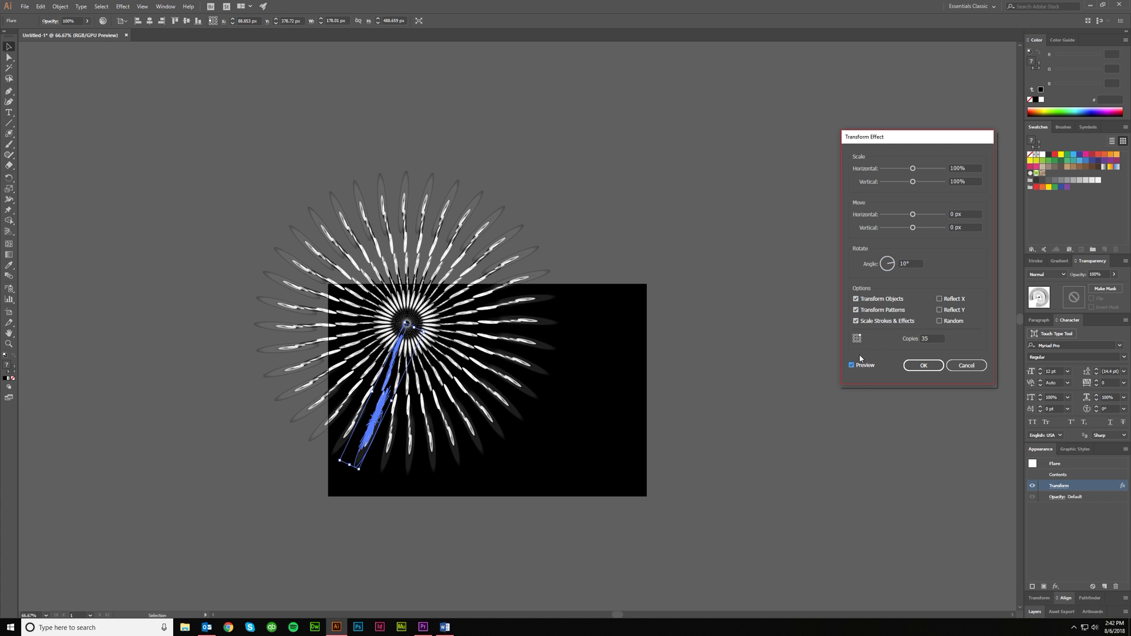
click(859, 341)
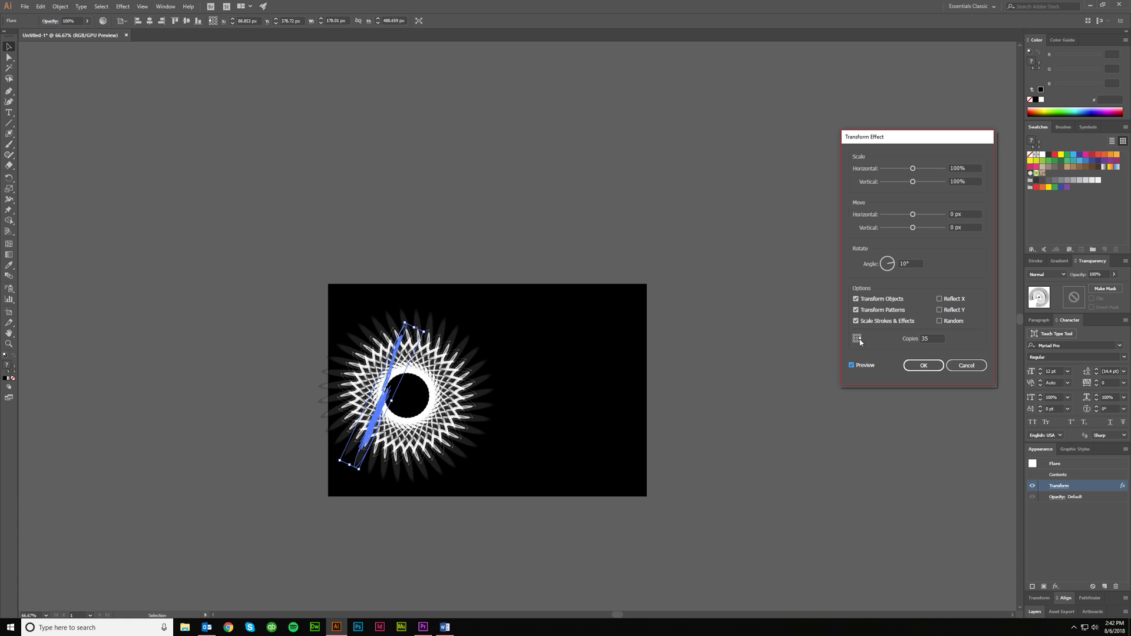
click(924, 365)
Move the flare pattern fully onto the black background, to about X 304 px, Y 353 px
scroll(300, 467, up, 3)
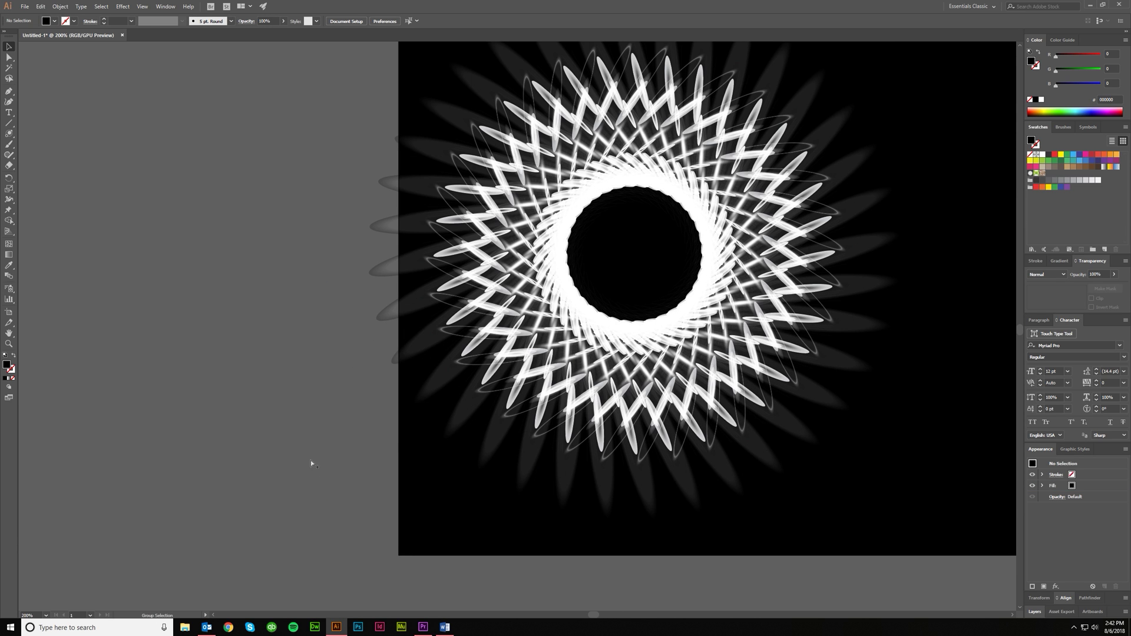
scroll(314, 365, down, 1)
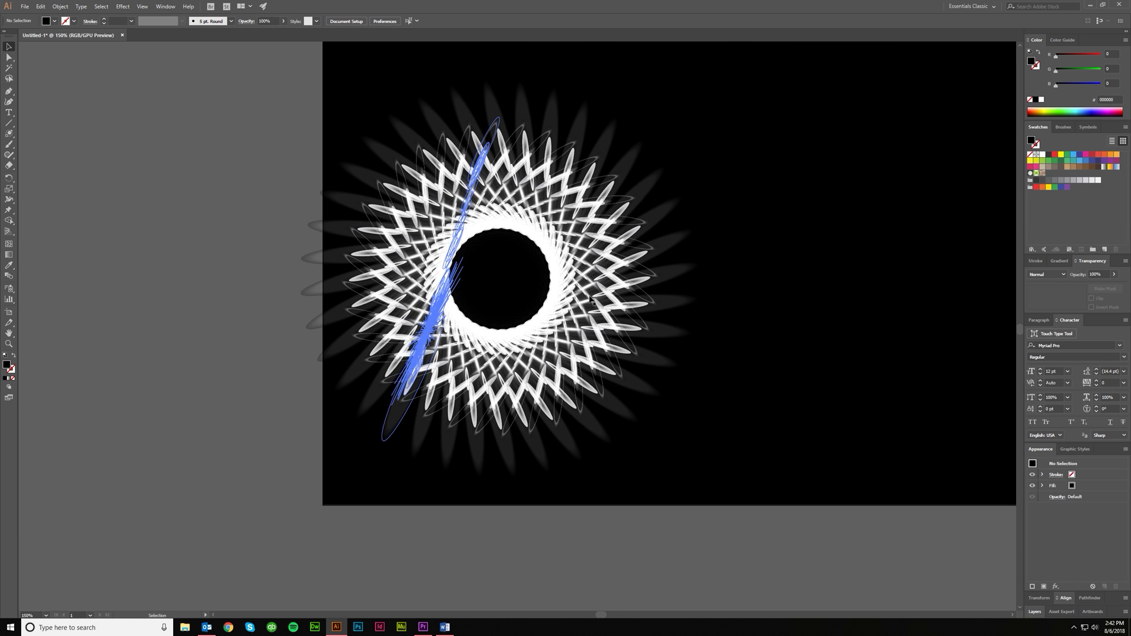
scroll(455, 295, down, 2)
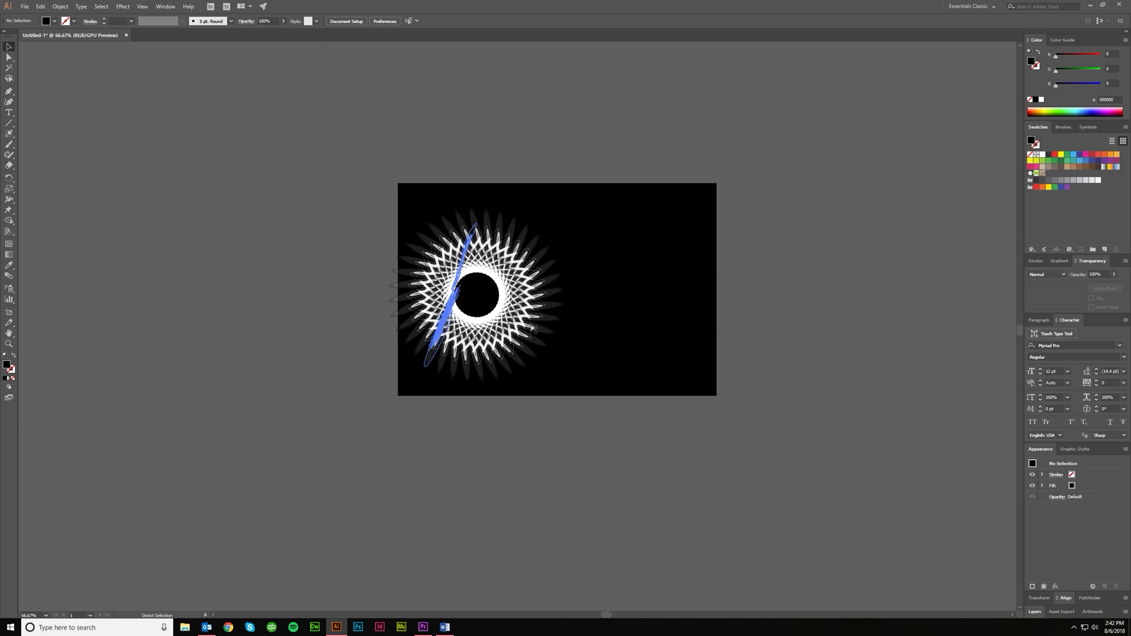
drag(420, 299, 506, 291)
scroll(500, 304, up, 1)
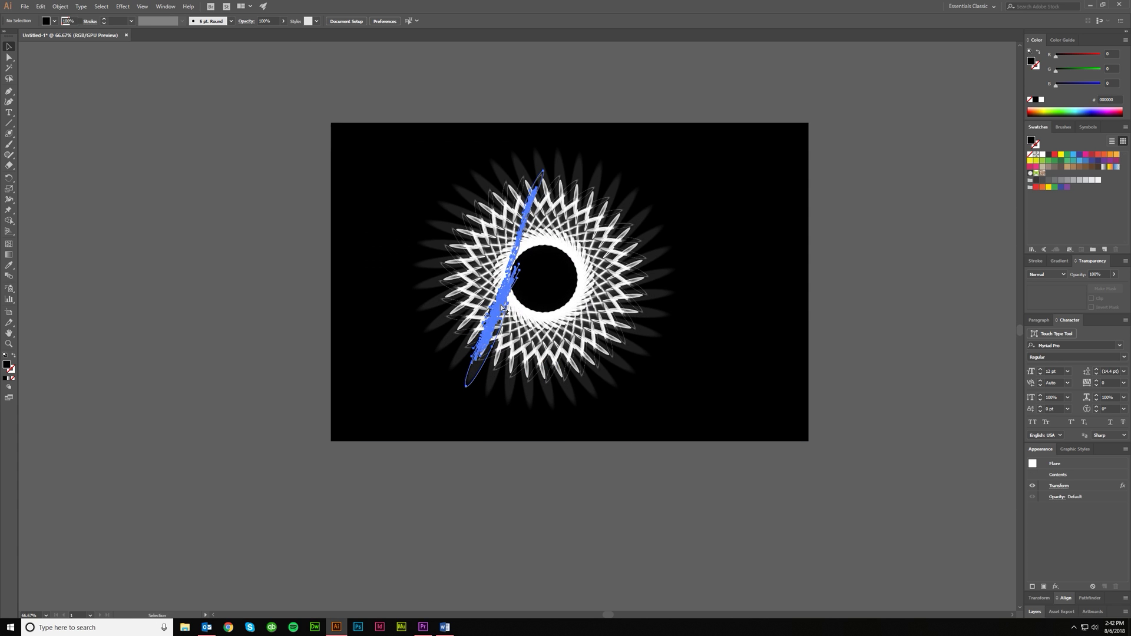
Reopen the flare's Transform effect with preview on and set the horizontal and vertical scale to 104%
double_click(1073, 483)
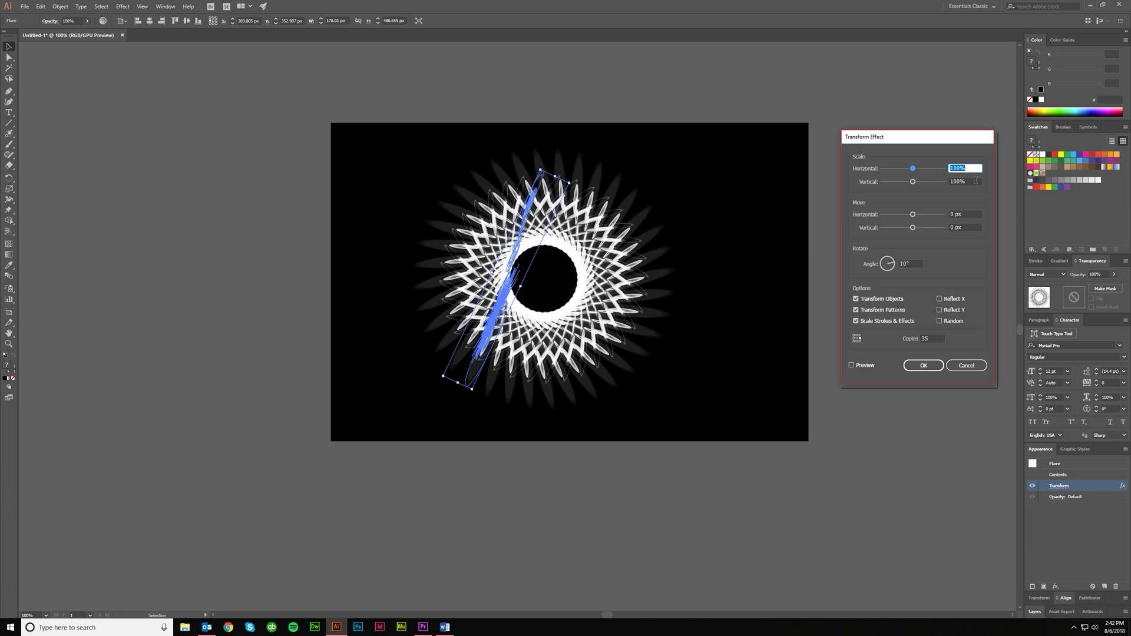
click(851, 366)
click(973, 168)
key(Up)
key(Up)
key(Up)
key(Up)
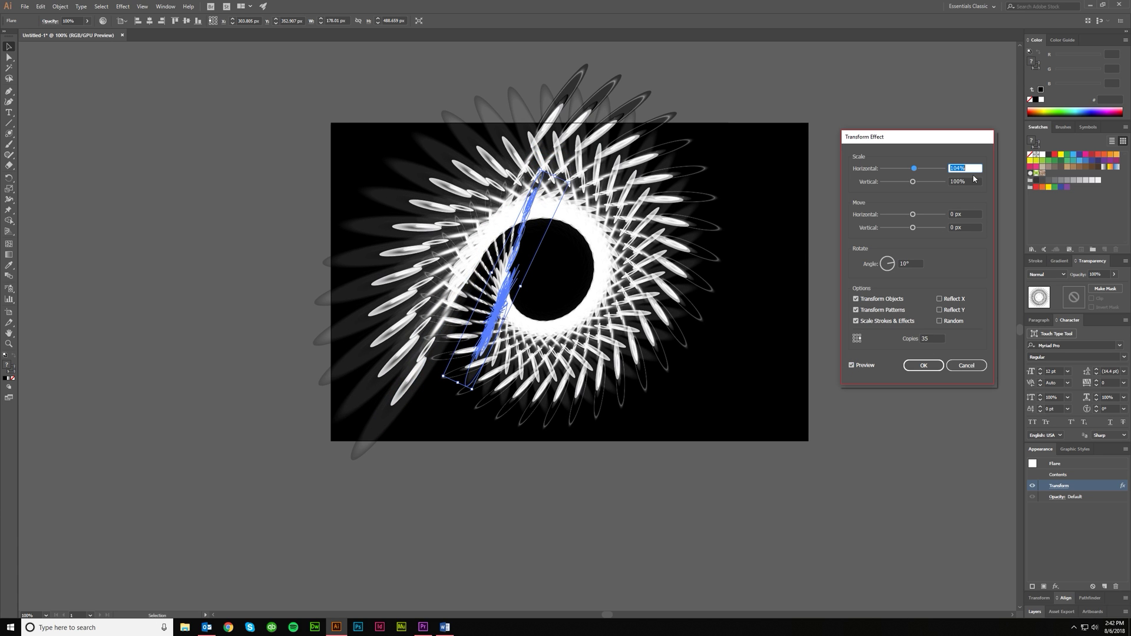
click(970, 182)
key(Up)
key(Up)
key(Up)
key(Up)
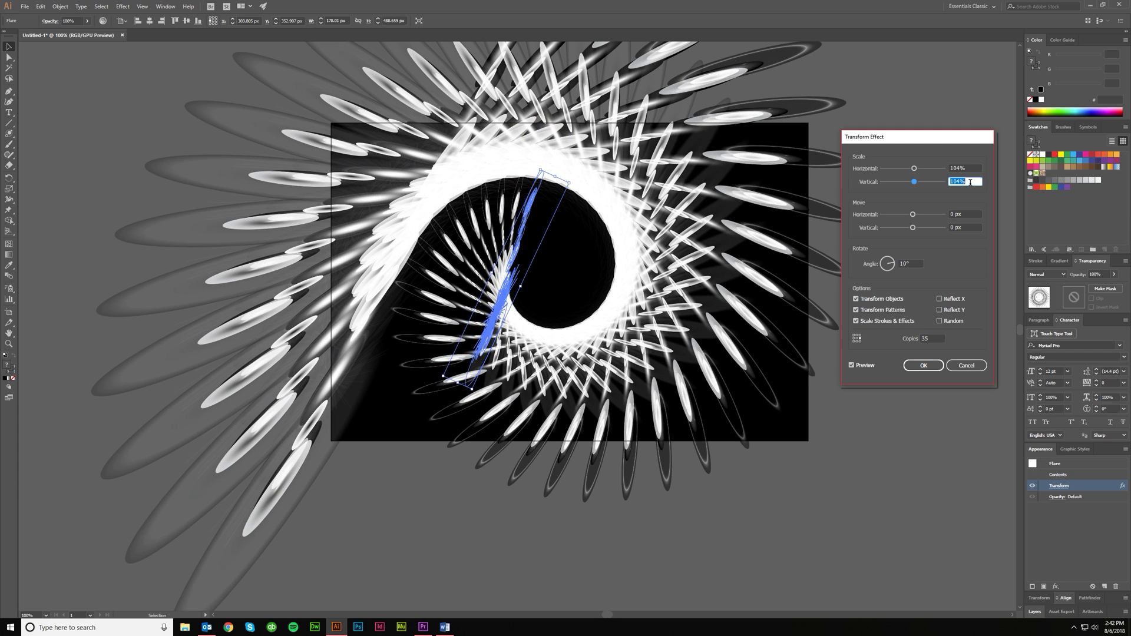
click(969, 214)
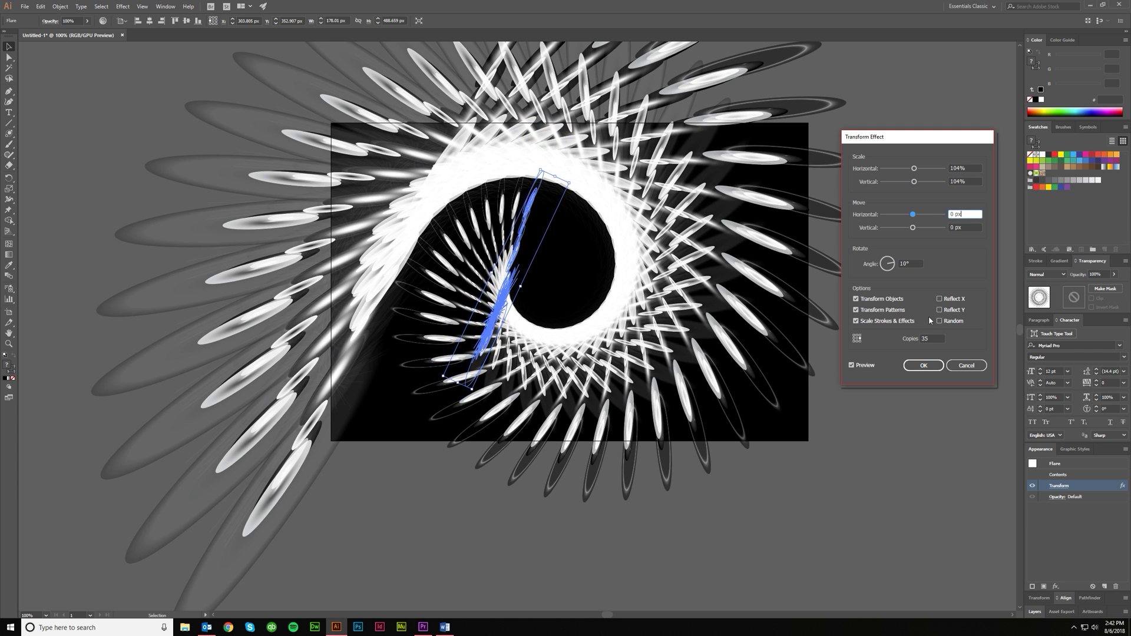
Increase the number of copies until the spiral sweeps well beyond the artboard, and apply the effect
click(931, 339)
key(Up)
key(Up)
key(Up)
key(Up)
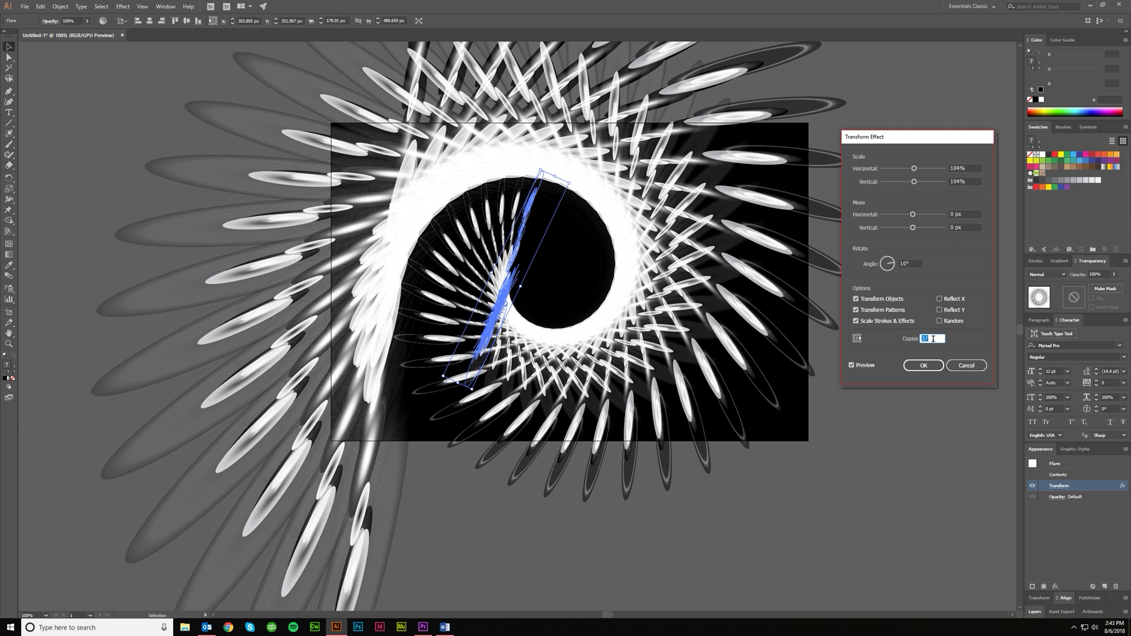
key(Up)
key(Up)
key(Up)
key(Up)
key(Up)
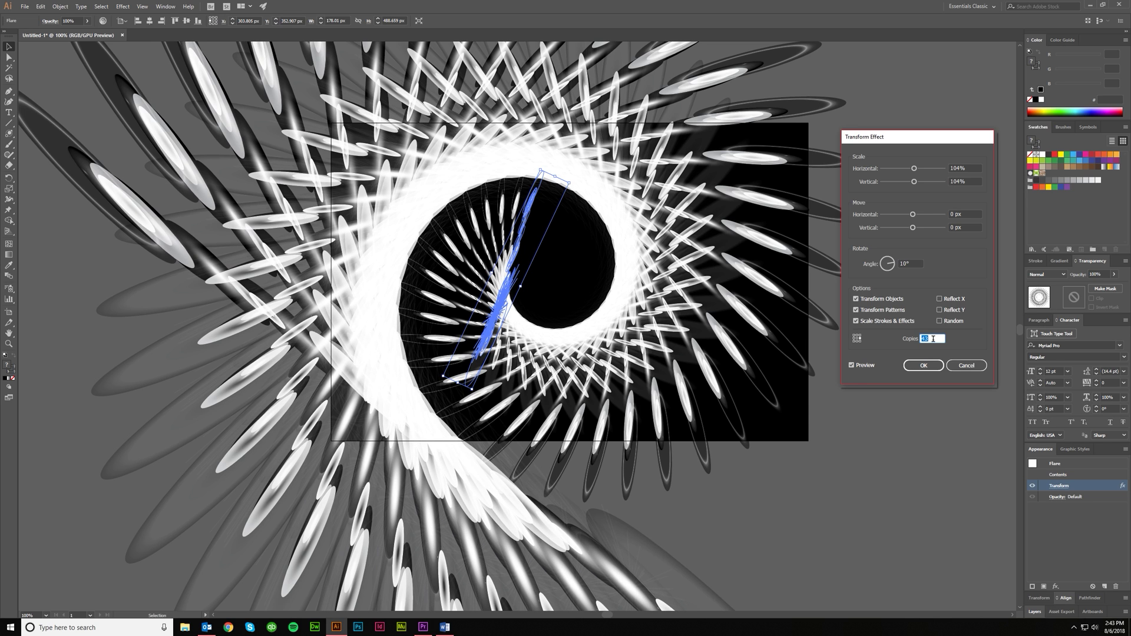
key(Up)
key(Up)
click(923, 365)
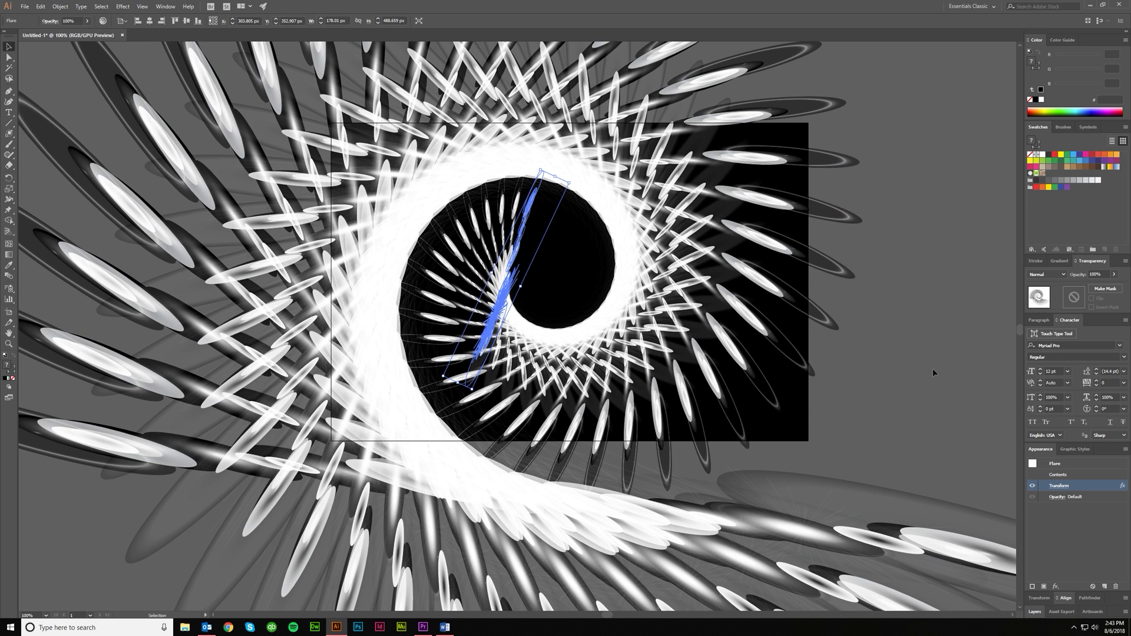
Select the black background rectangle and paste a copy of it in place in front of the spiral
click(821, 395)
scroll(821, 395, down, 2)
click(808, 409)
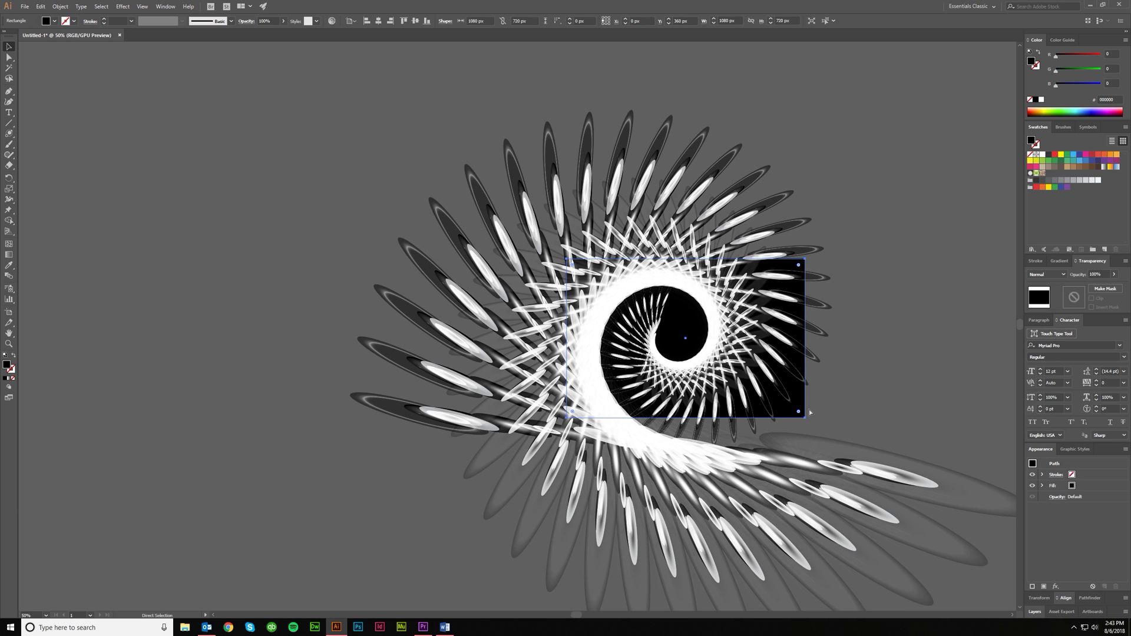
click(858, 398)
scroll(862, 397, right, 1)
key(ctrl+f)
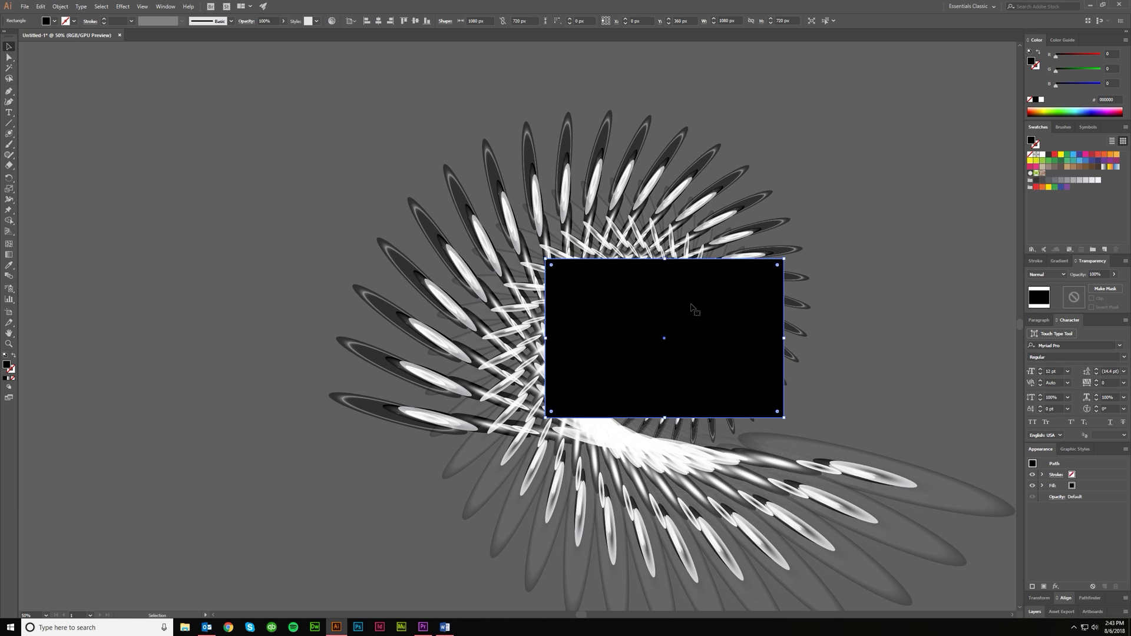
key(v)
key(ctrl+a)
right_click(607, 242)
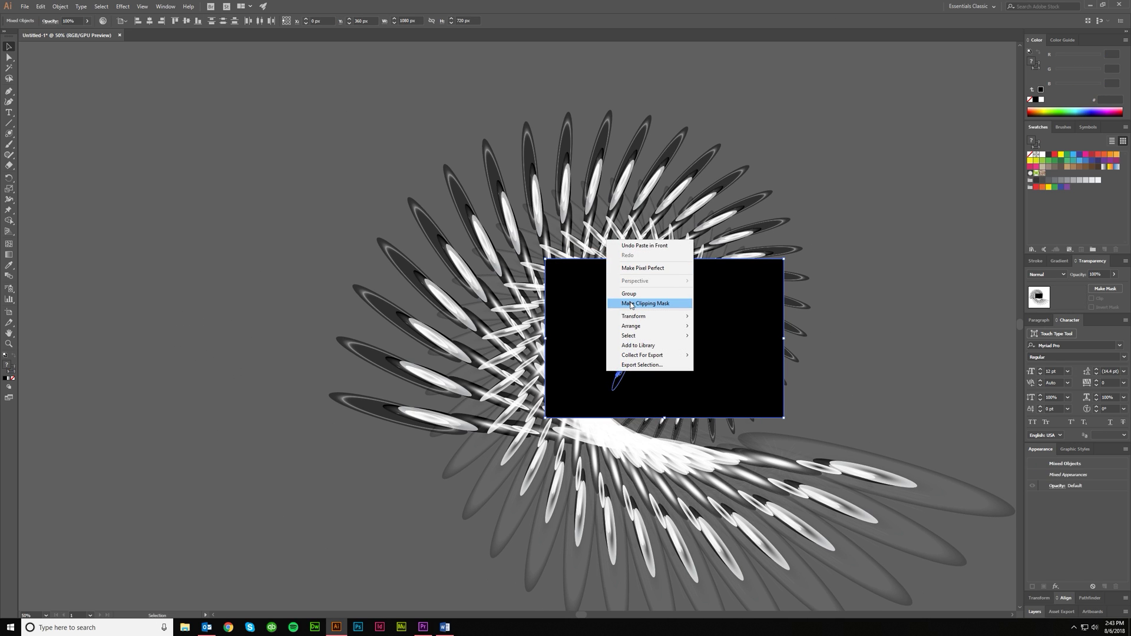
click(884, 258)
click(754, 337)
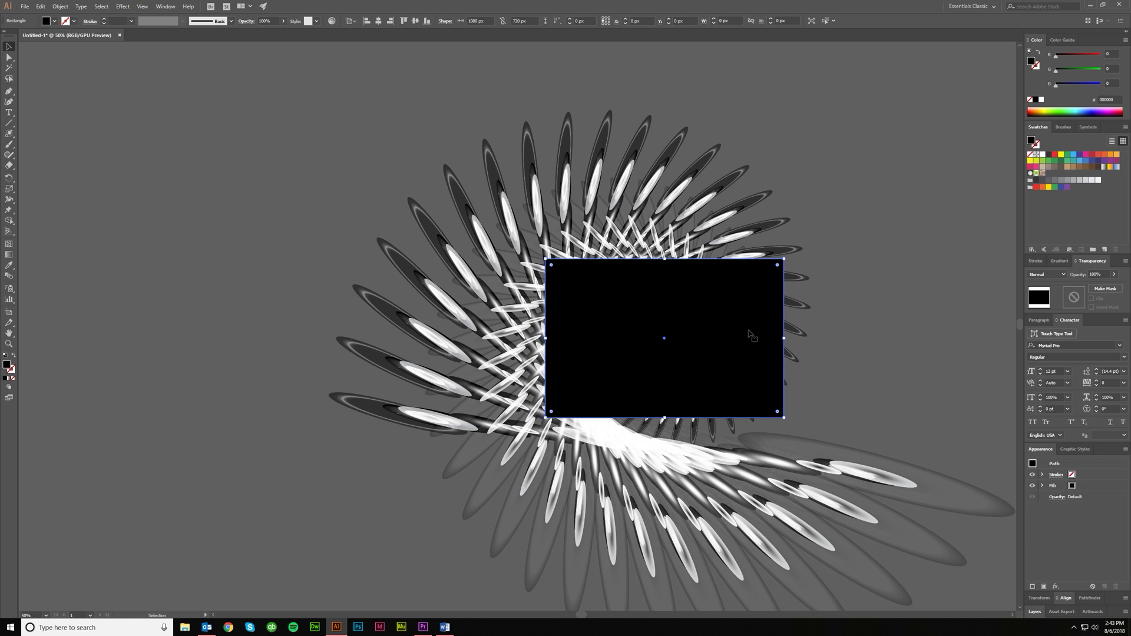
drag(625, 201, 659, 306)
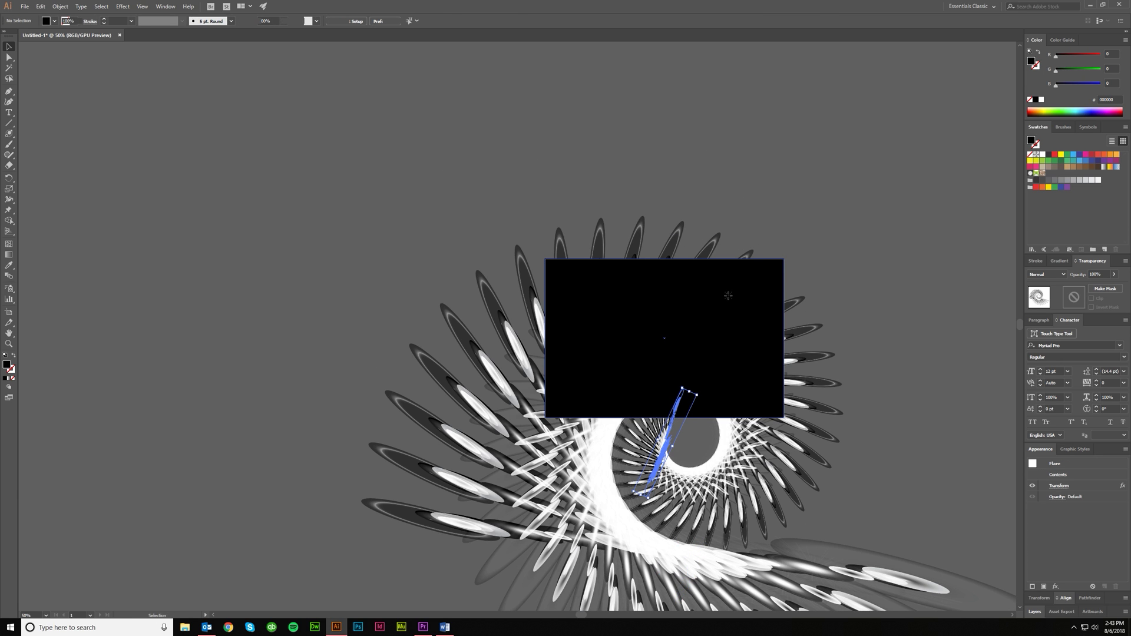
key(ctrl+z)
Select all artwork, make a clipping mask from the front black rectangle, and deselect to view the cropped spiral
shift+click(748, 321)
right_click(748, 321)
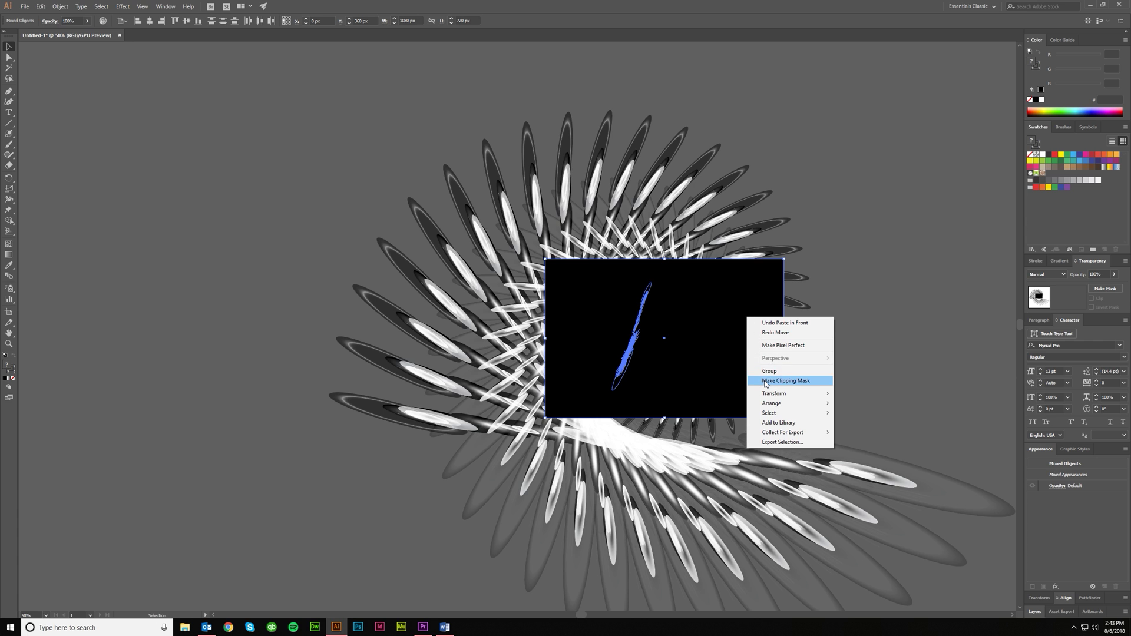
click(766, 382)
click(864, 369)
scroll(825, 380, right, 2)
scroll(577, 352, up, 3)
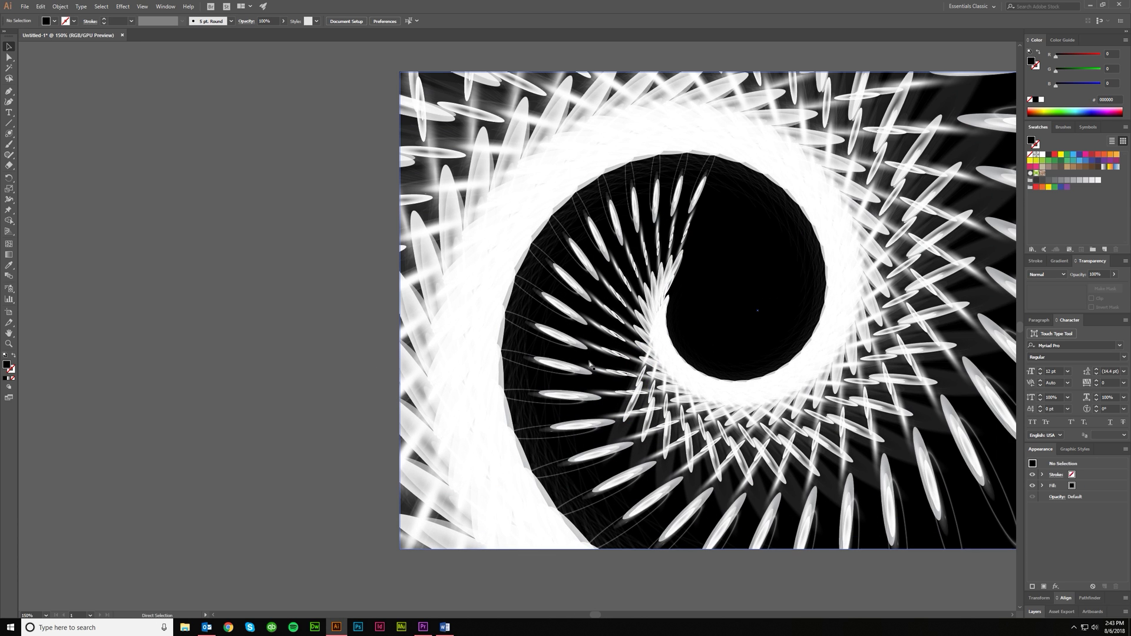
scroll(591, 372, right, 2)
scroll(591, 371, down, 2)
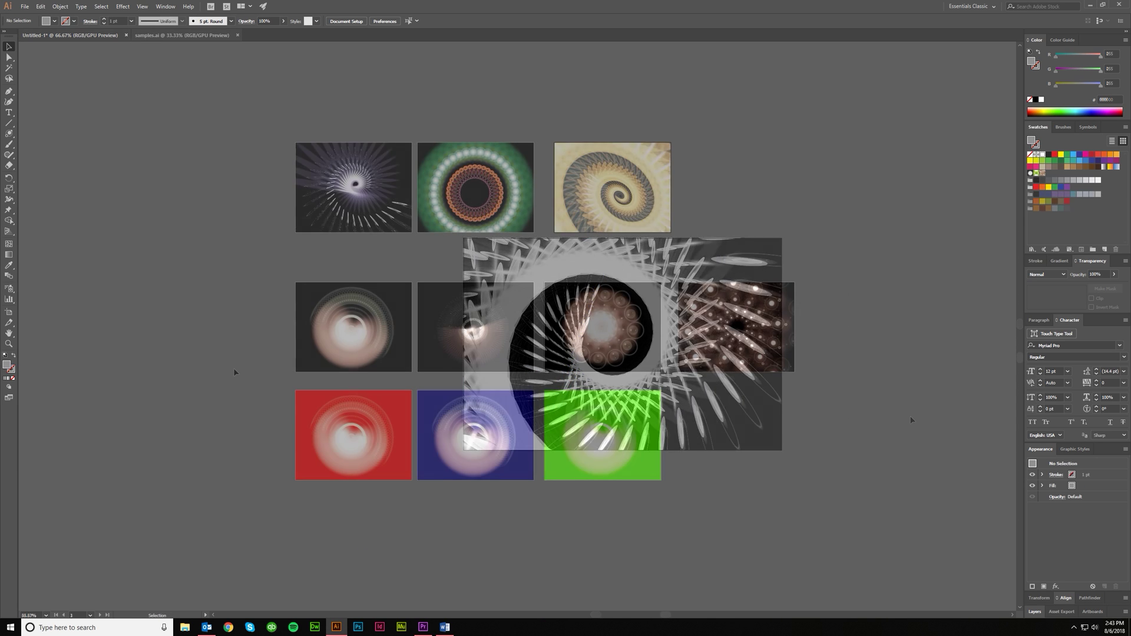
Open the Flare Tool Options in samples.ai to review the center, halo, rays and rings settings, and cancel
scroll(249, 380, up, 1)
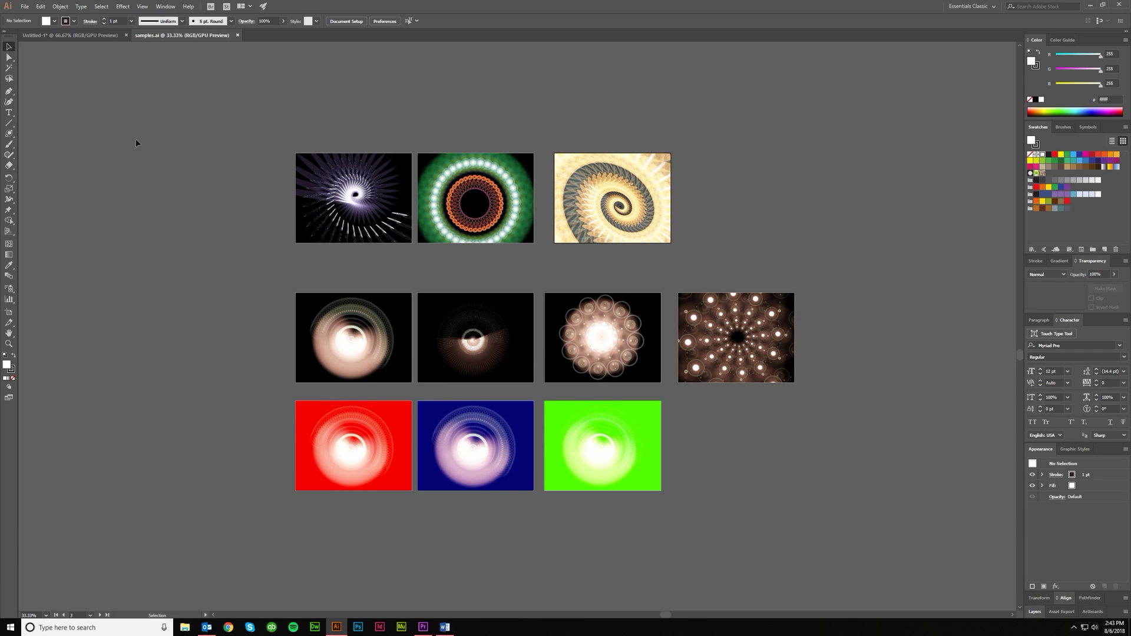
click(15, 134)
click(161, 206)
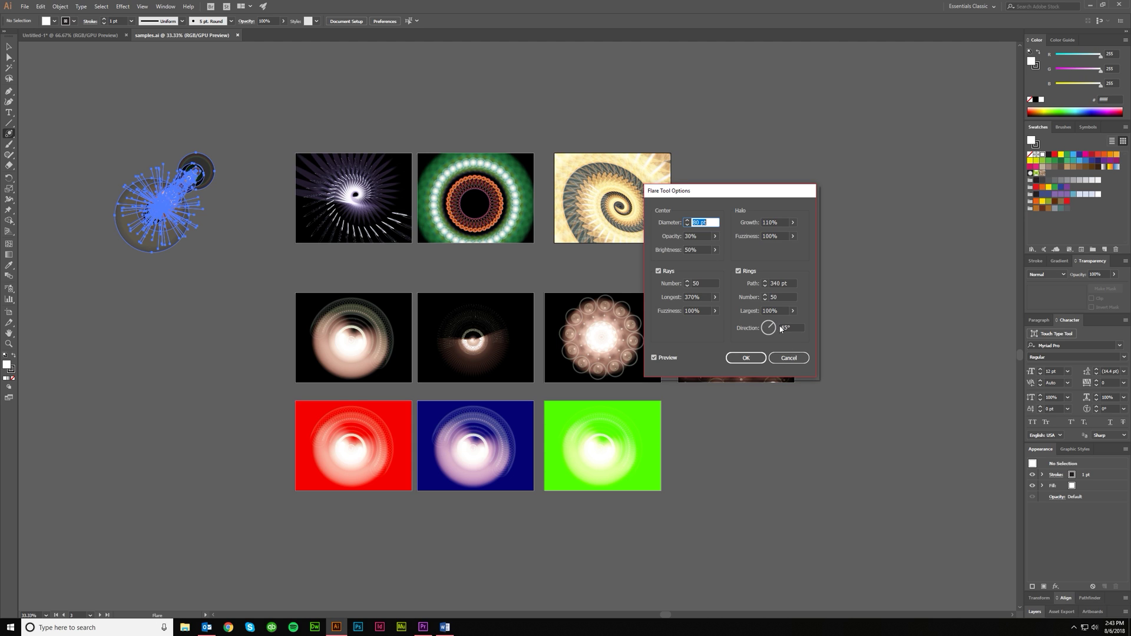
click(788, 358)
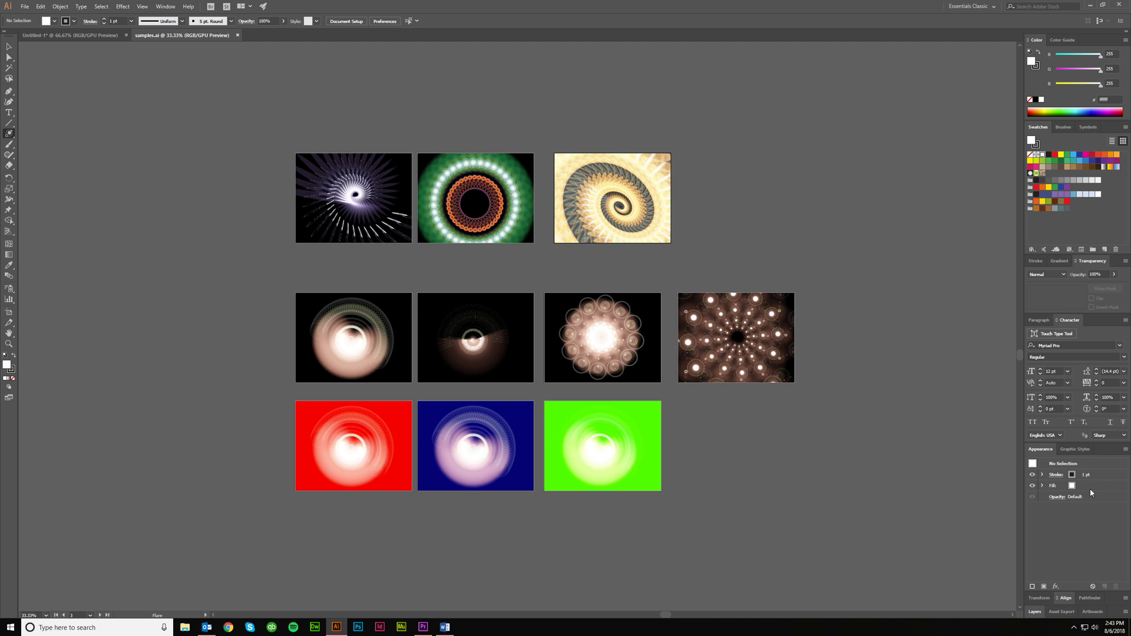
click(8, 46)
click(453, 222)
click(545, 108)
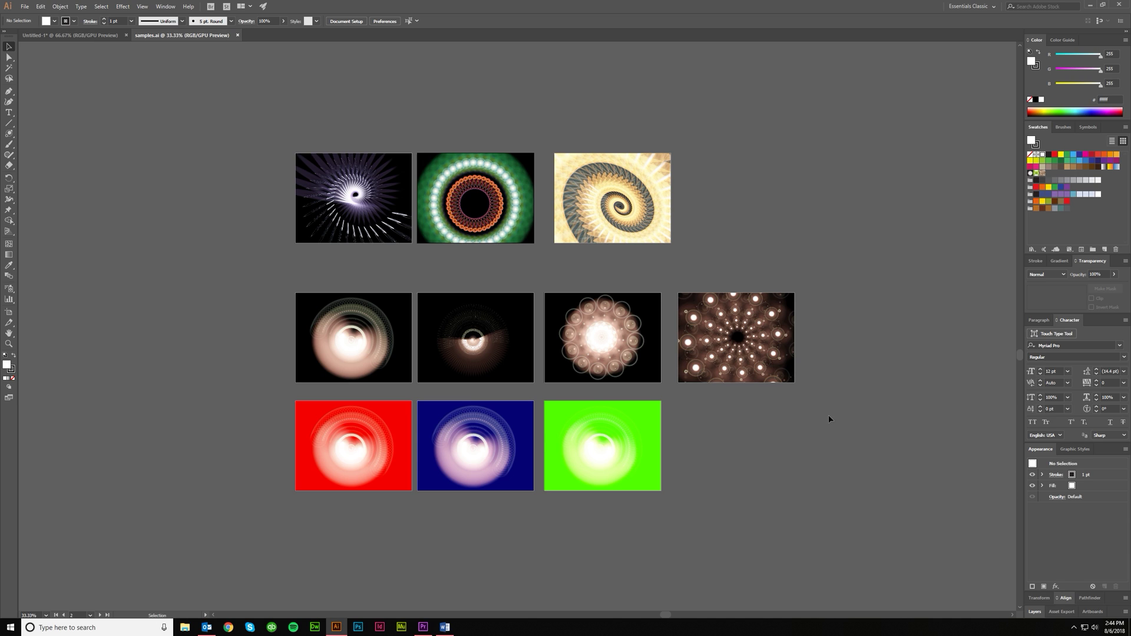
Examine the three top-row samples closely: the purple spiral, the green and orange rings, and the yellow spiral
scroll(410, 271, up, 1)
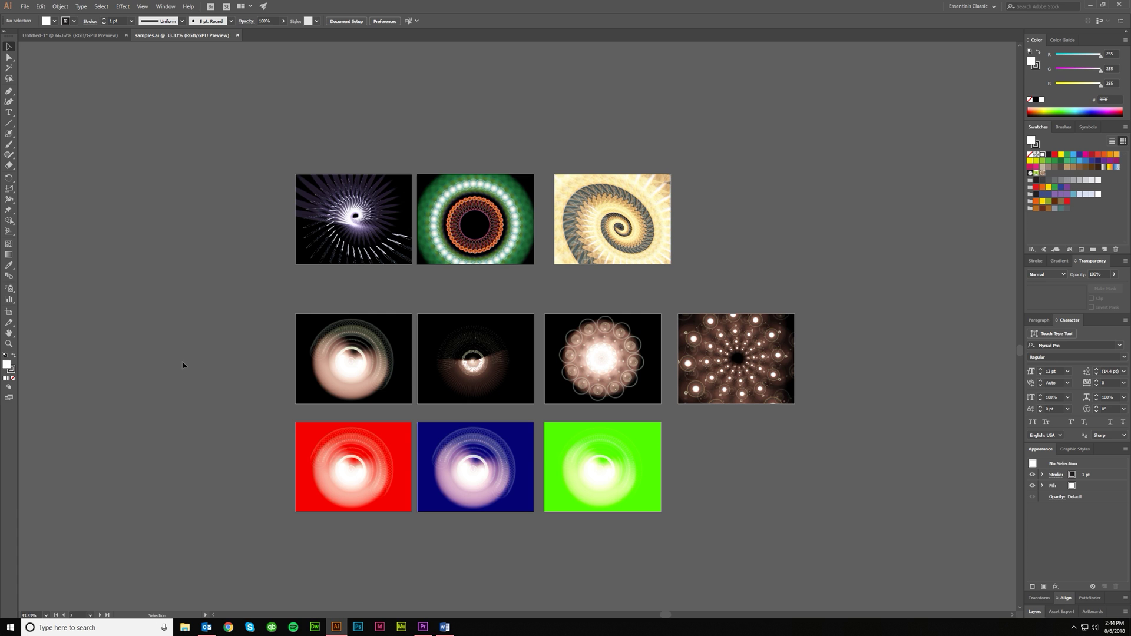
scroll(319, 199, up, 5)
scroll(452, 315, right, 2)
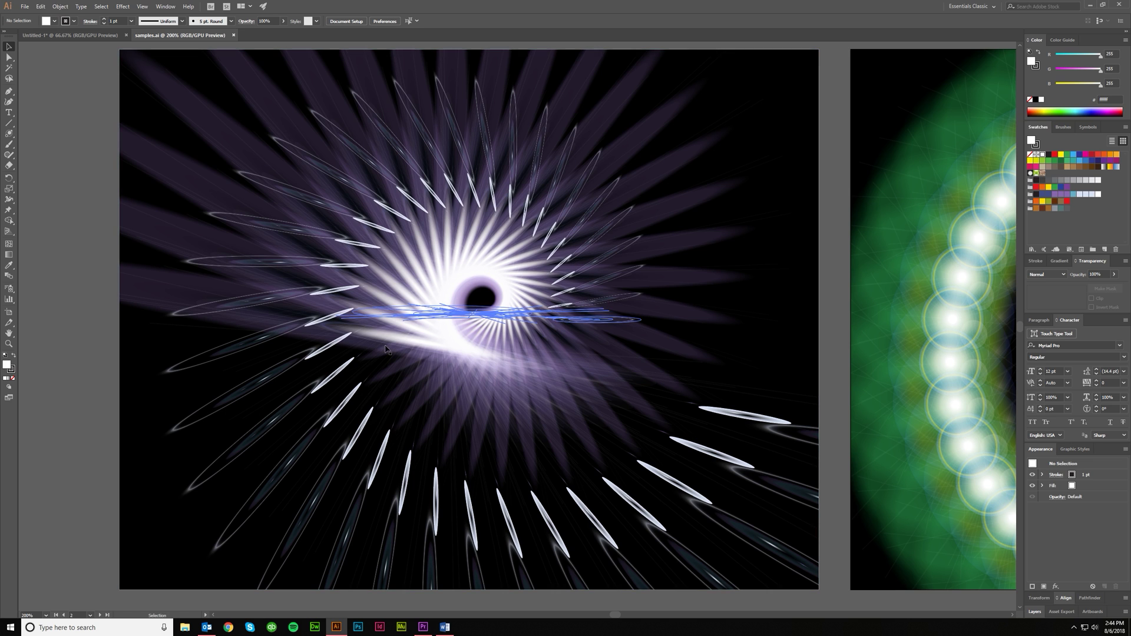
scroll(170, 333, down, 1)
scroll(485, 387, right, 10)
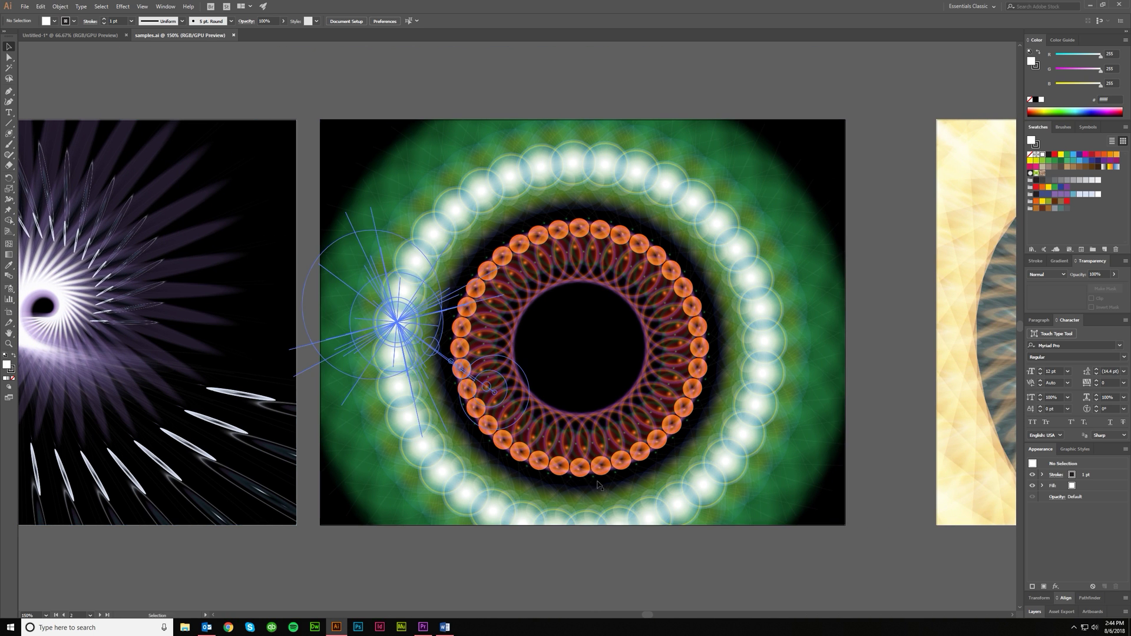
scroll(587, 446, right, 10)
scroll(587, 446, right, 8)
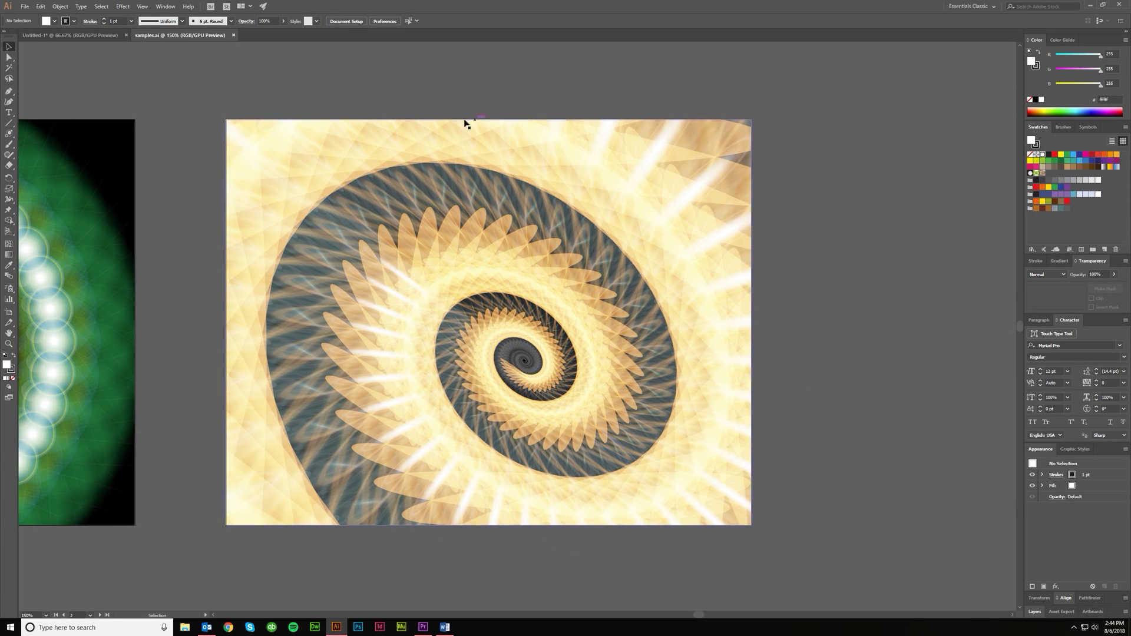
scroll(759, 350, down, 2)
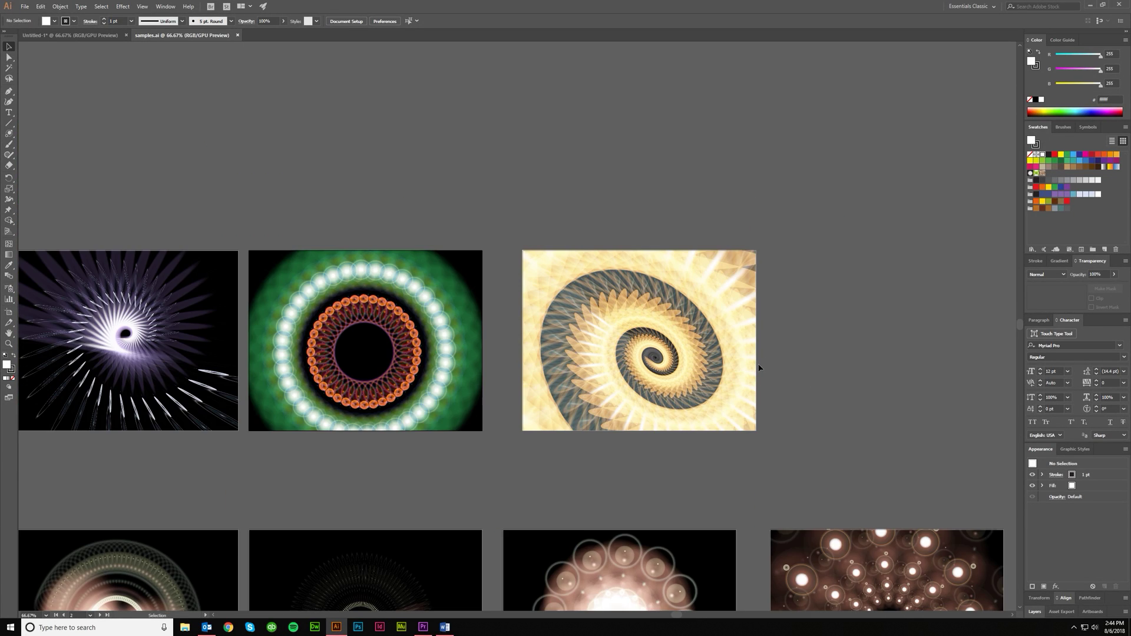
Look over the lower rows of samples, comparing the flare patterns on black, red, blue and green backgrounds
scroll(758, 370, down, 3)
scroll(676, 315, left, 4)
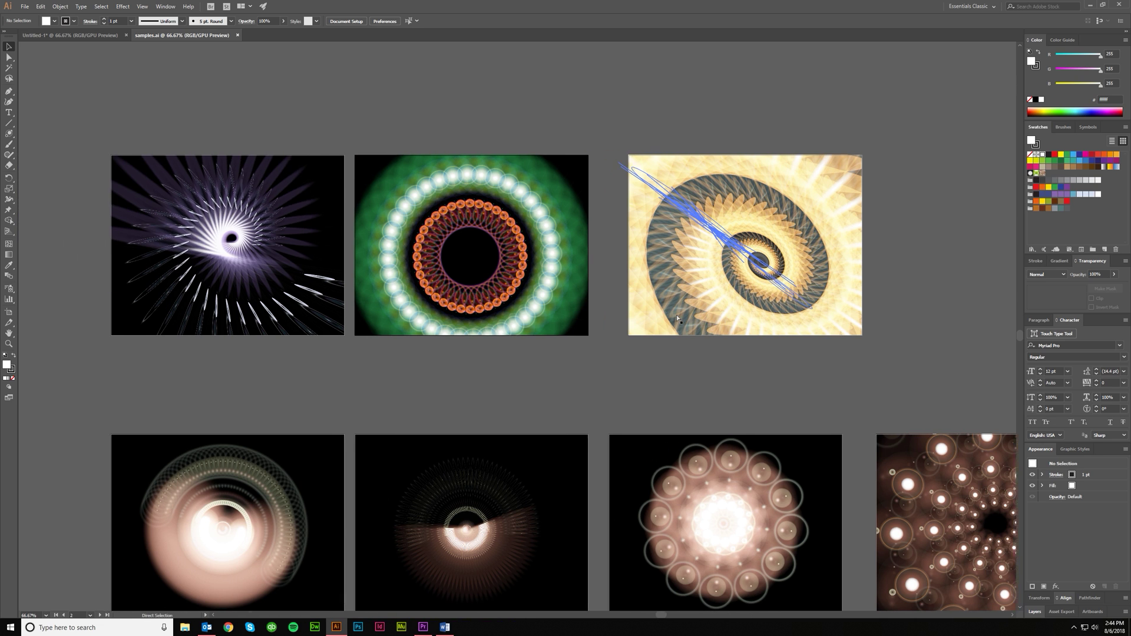
scroll(353, 375, down, 5)
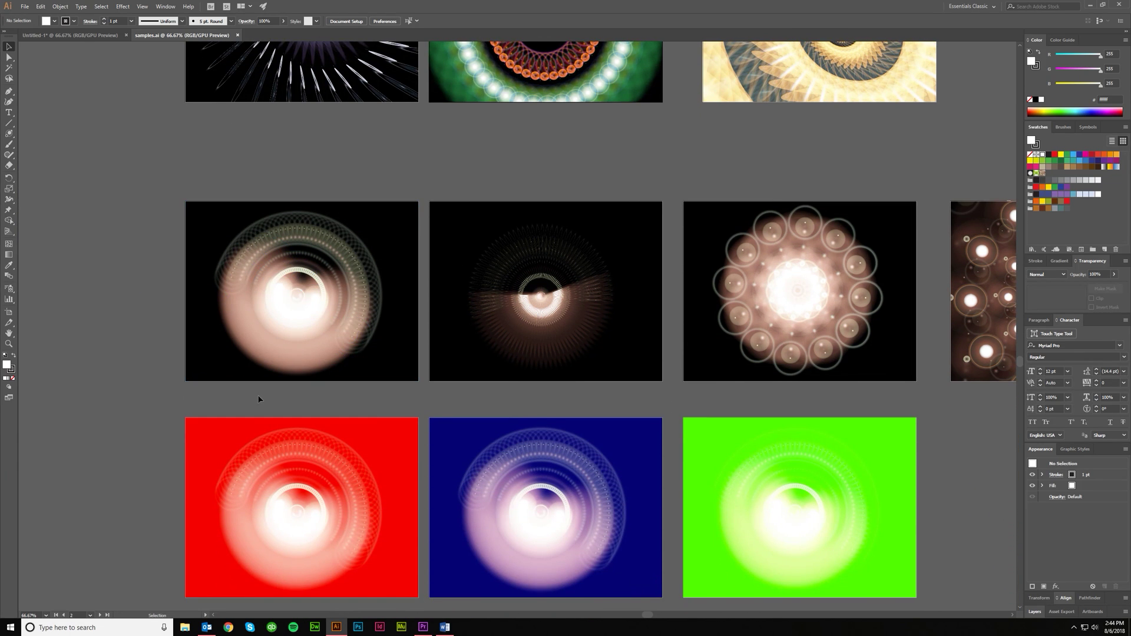
scroll(277, 419, right, 2)
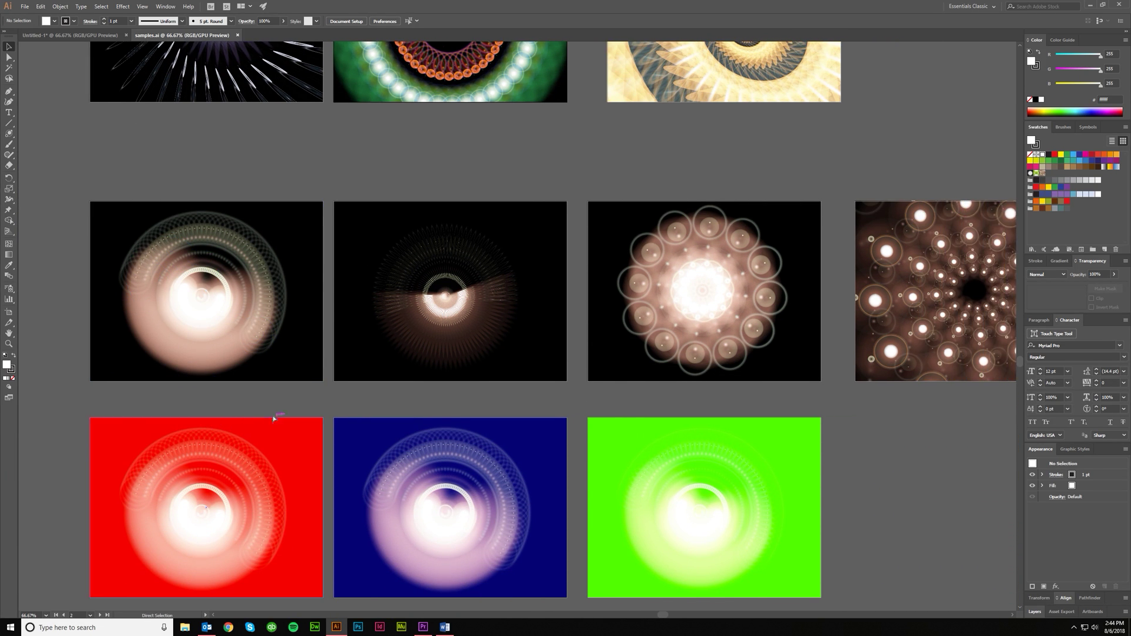
scroll(273, 419, right, 1)
scroll(262, 401, down, 2)
key(v)
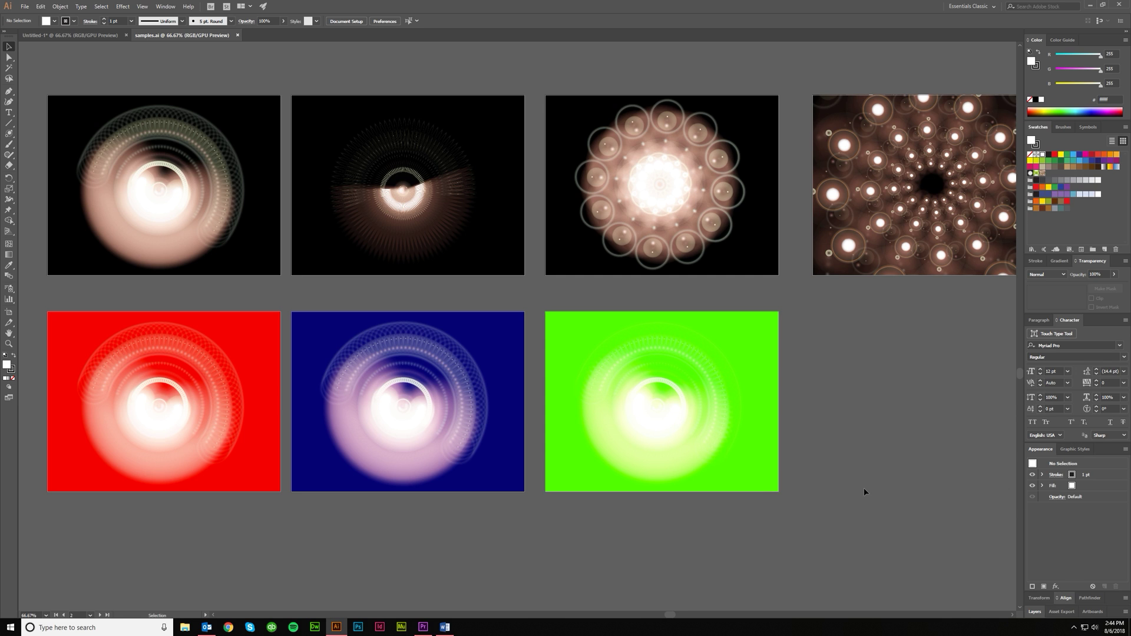
scroll(383, 310, up, 5)
scroll(382, 311, right, 3)
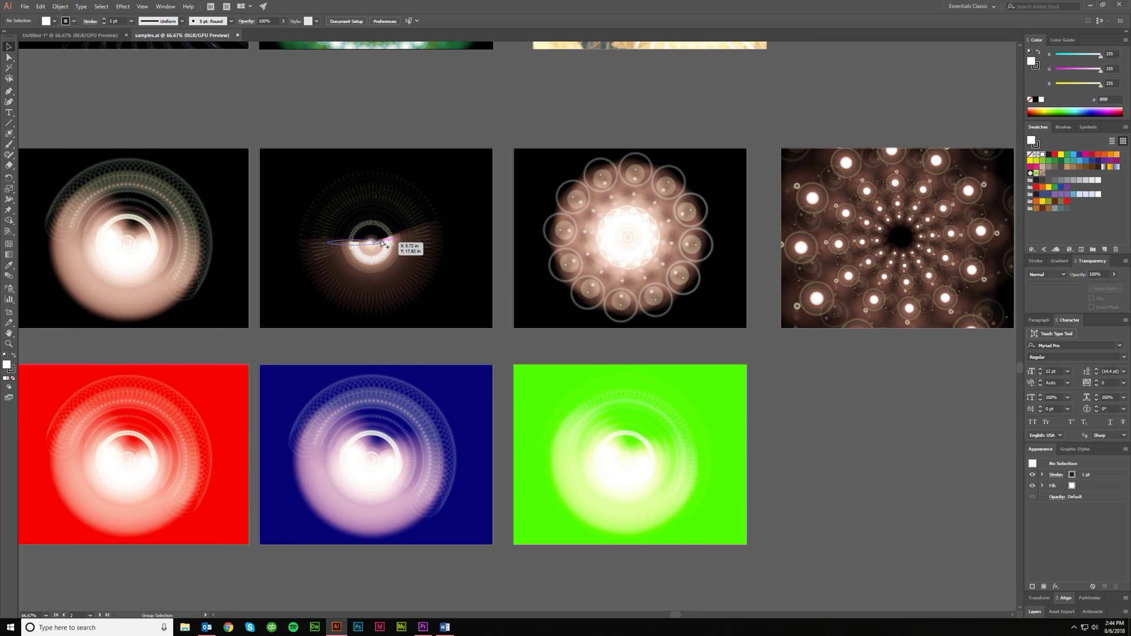
scroll(381, 241, up, 3)
scroll(351, 358, down, 3)
scroll(336, 353, left, 3)
Compare the flares in the first two black samples, try squashing the first one vertically, and undo it
click(206, 299)
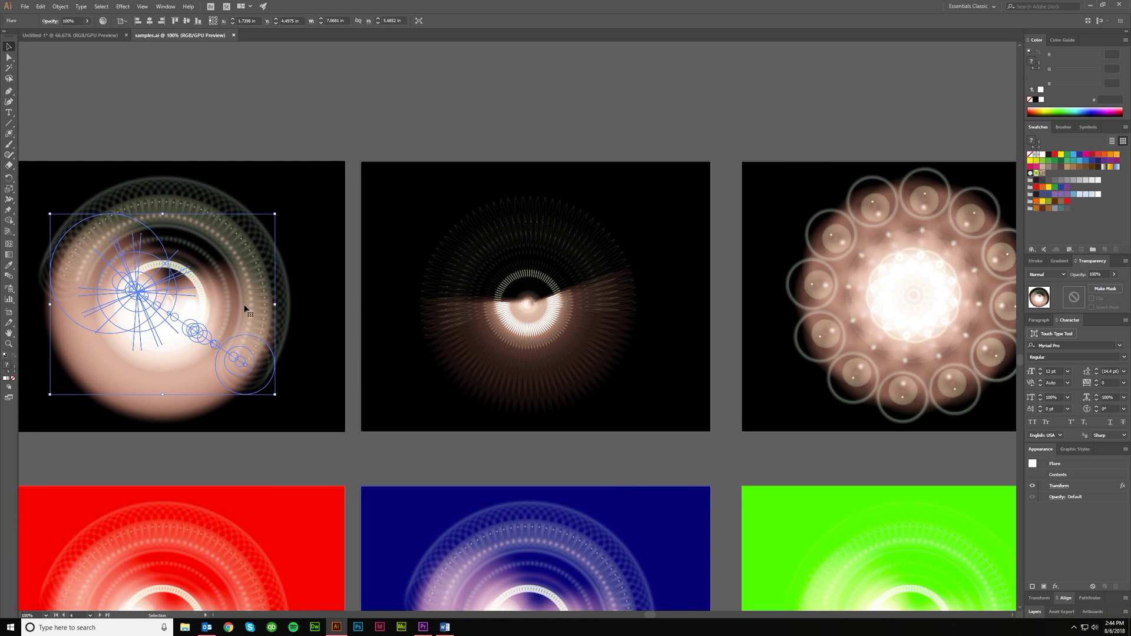
click(519, 305)
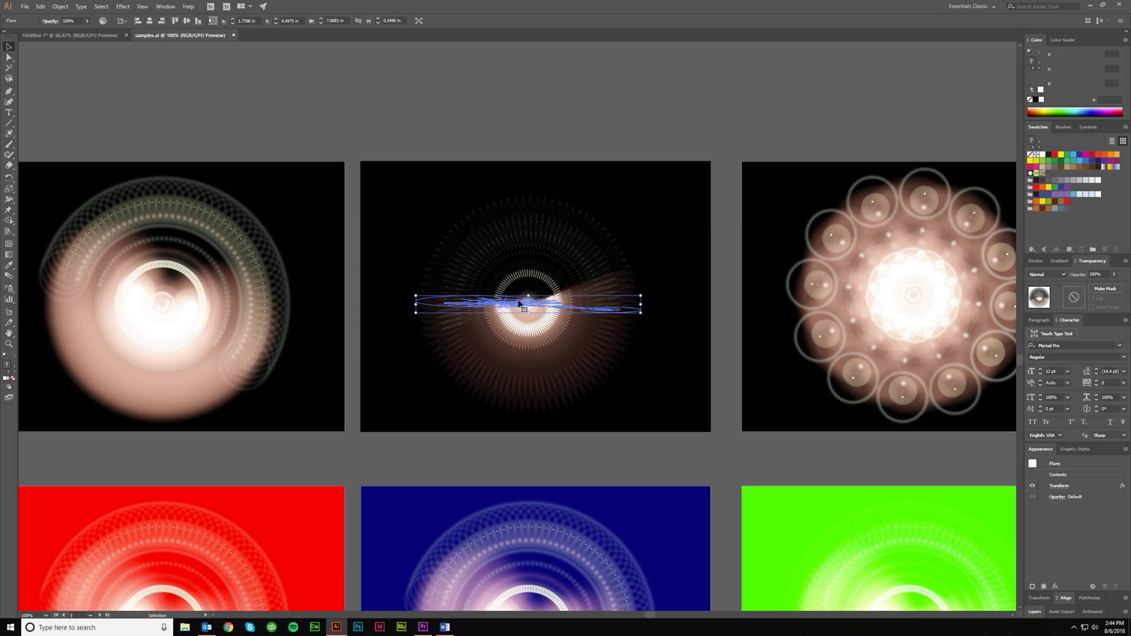
click(193, 321)
key(ctrl+d)
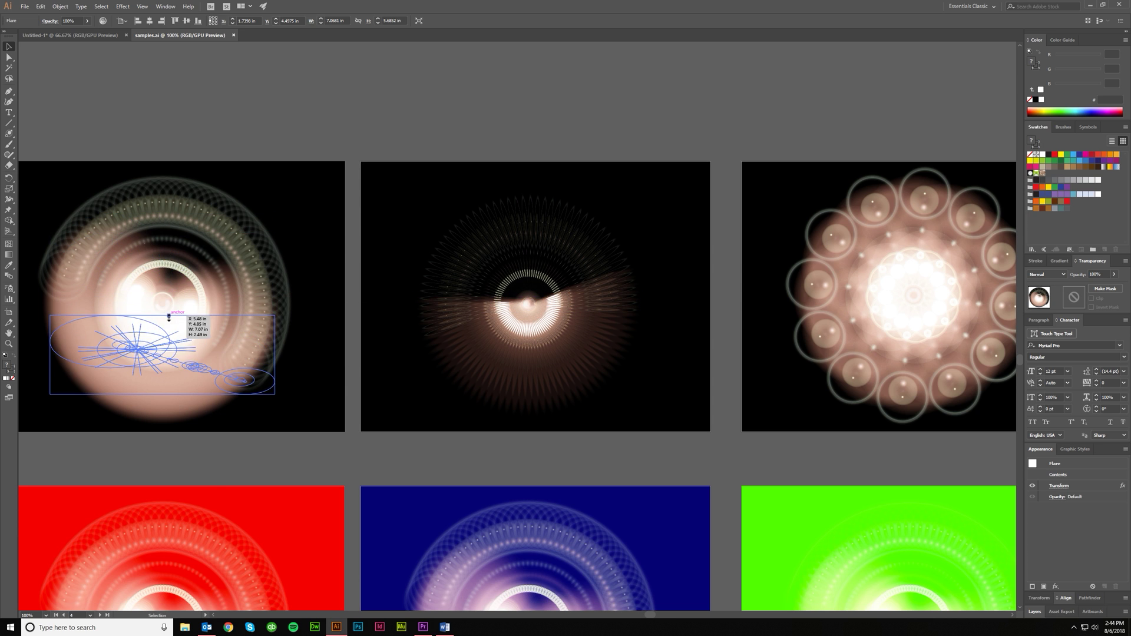
click(315, 150)
key(ctrl+z)
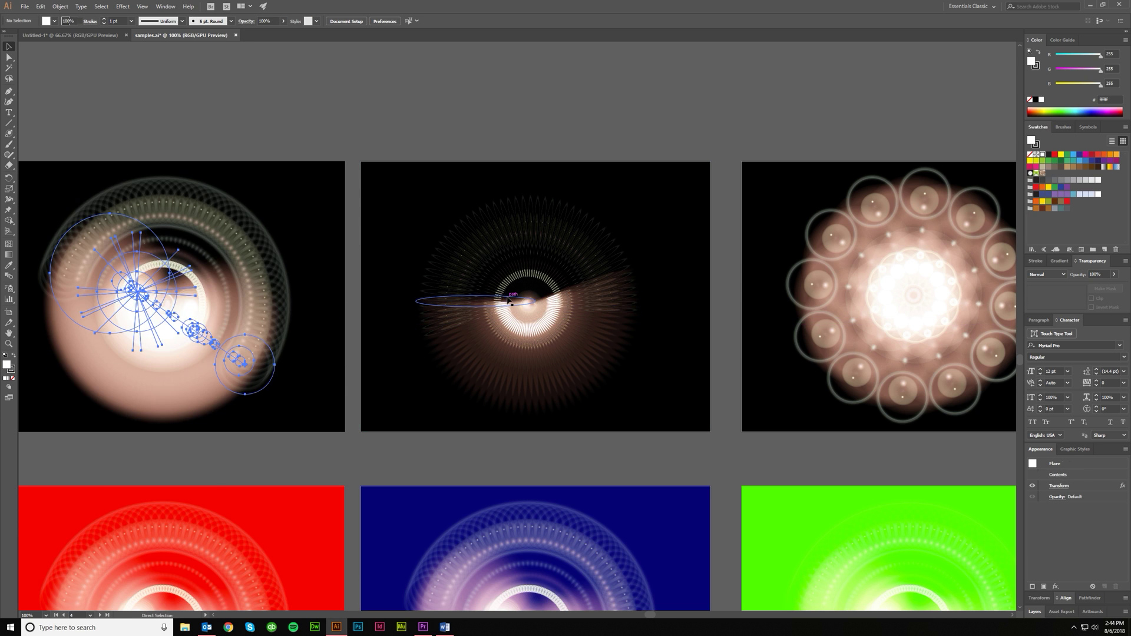
Select the flare in the scalloped circular sample on black to examine its source shape
ctrl+click(551, 150)
scroll(507, 318, right, 8)
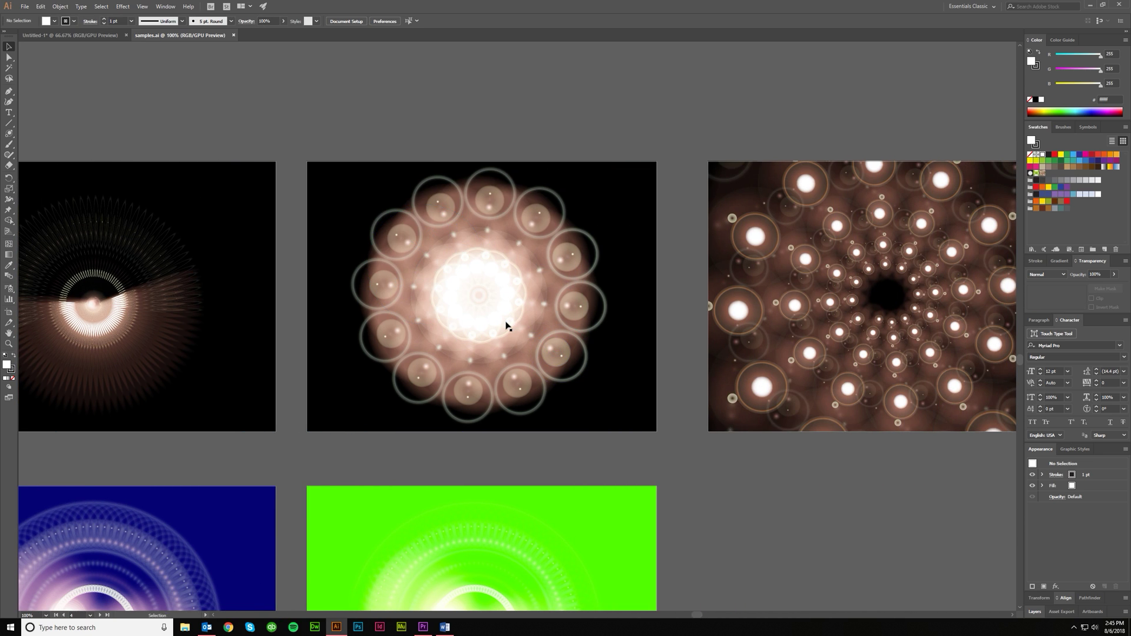
key(a)
click(497, 321)
scroll(471, 323, left, 3)
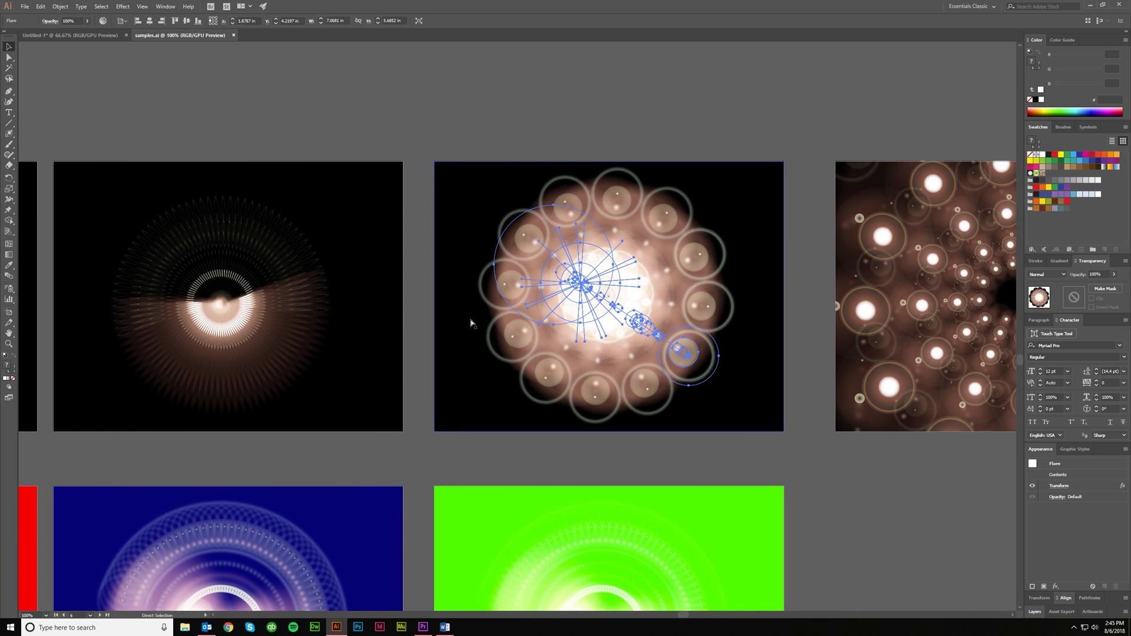
Compare the scalloped circular sample with the other flare samples on black, and clear the flare selection
key(ctrl+minus)
key(ctrl+minus)
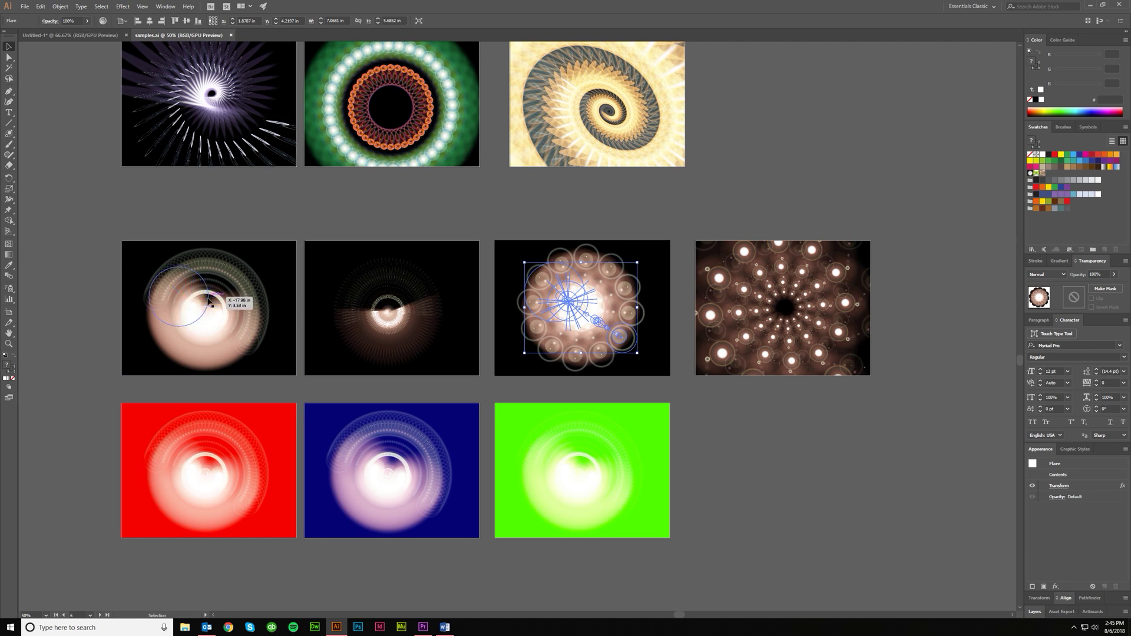
drag(209, 302, 598, 325)
scroll(599, 325, up, 1)
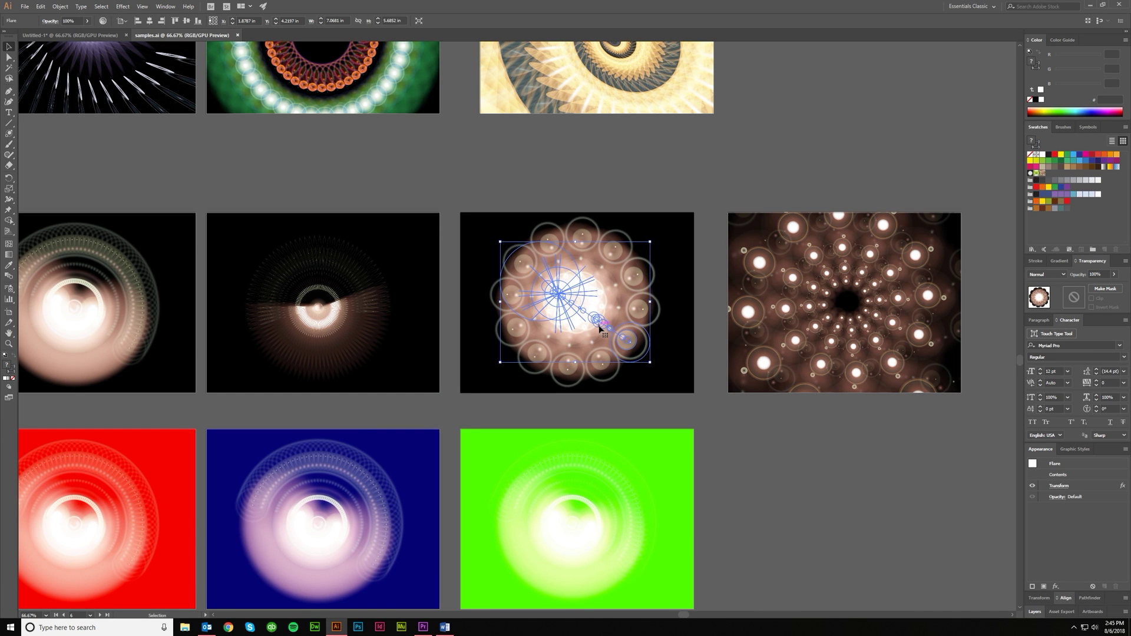
scroll(599, 325, left, 1)
scroll(599, 326, right, 1)
click(627, 221)
scroll(663, 334, right, 3)
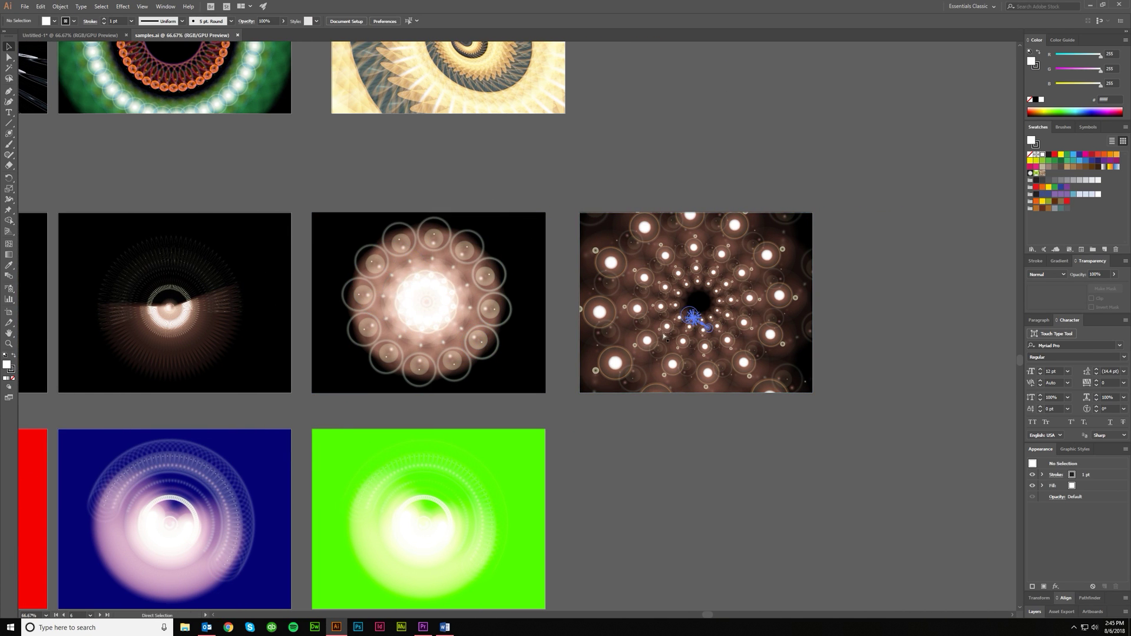
Select and deselect the clipped flare pattern in the last sample on black, examining its dotted rings up close and from afar
click(689, 316)
scroll(690, 317, right, 1)
scroll(700, 320, up, 2)
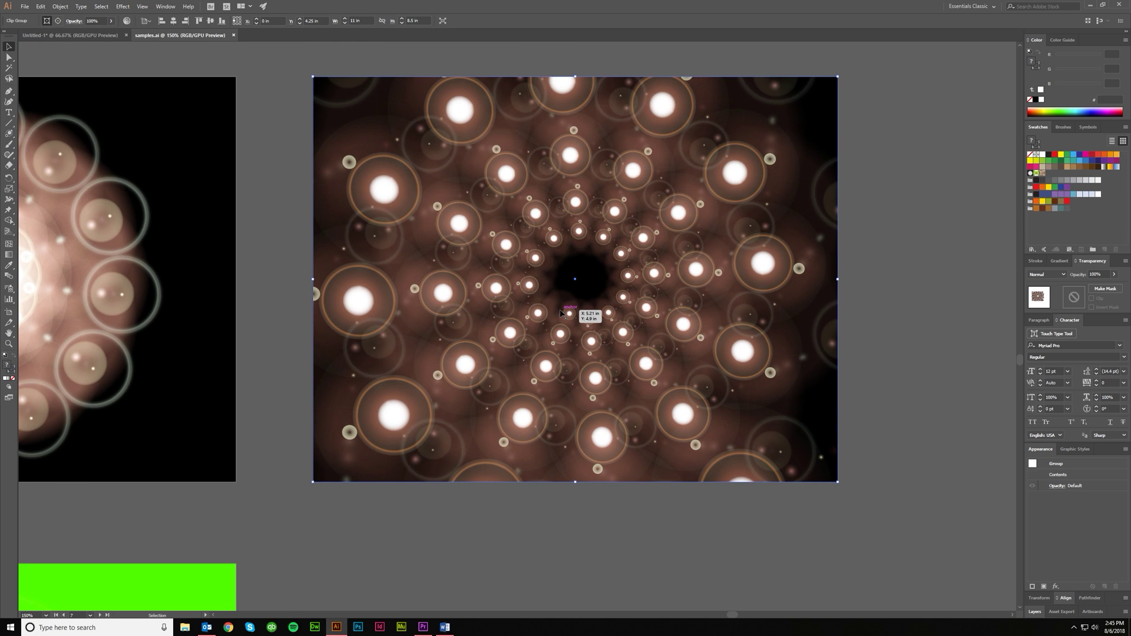
scroll(614, 328, right, 1)
click(871, 315)
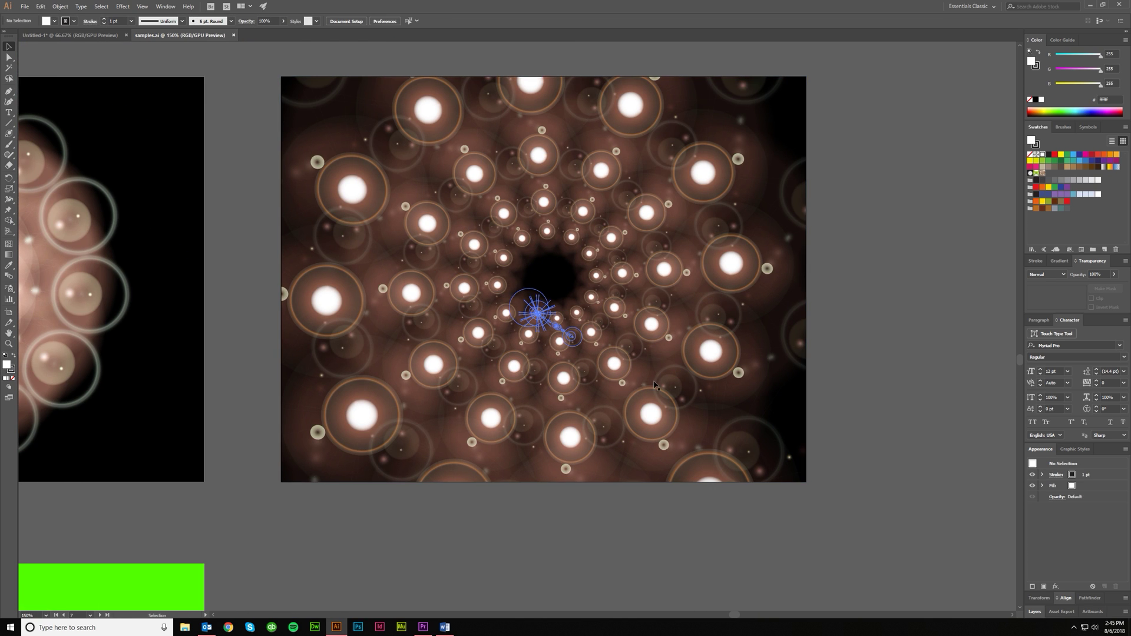
key(ctrl+minus)
key(ctrl+minus)
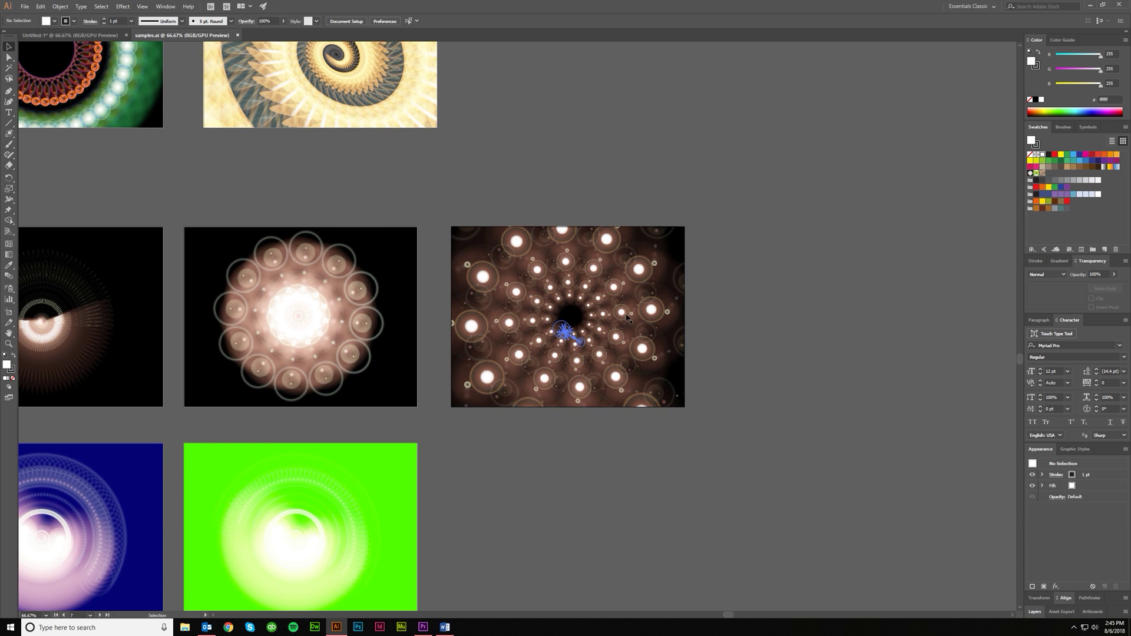
key(ctrl+plus)
key(ctrl+plus)
key(ctrl+minus)
key(ctrl+minus)
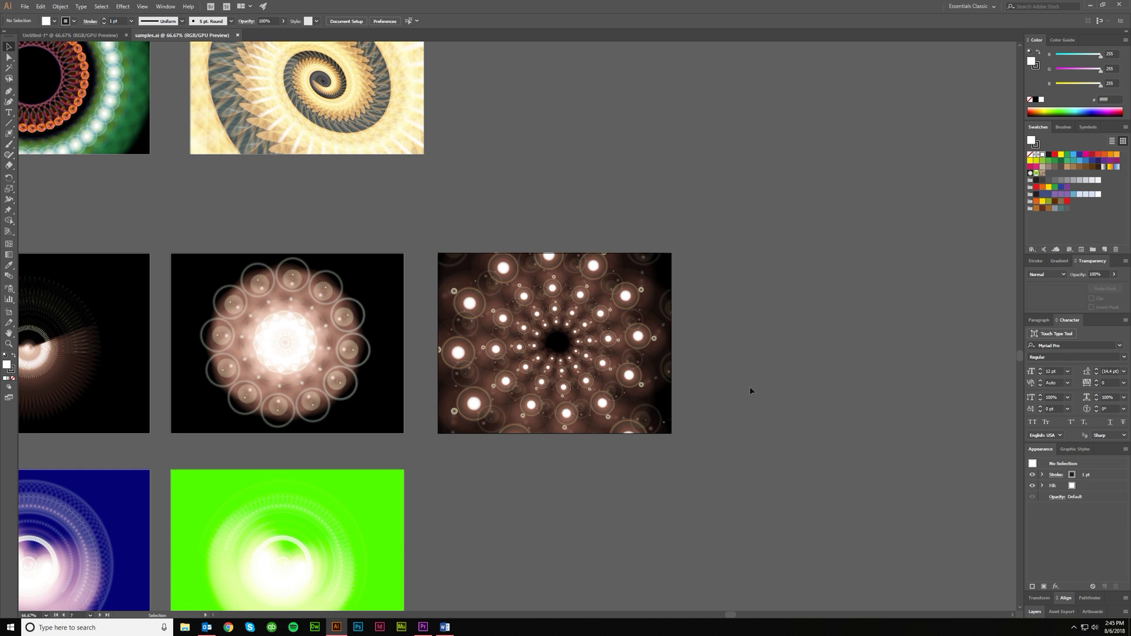
key(ctrl+plus)
key(ctrl+plus)
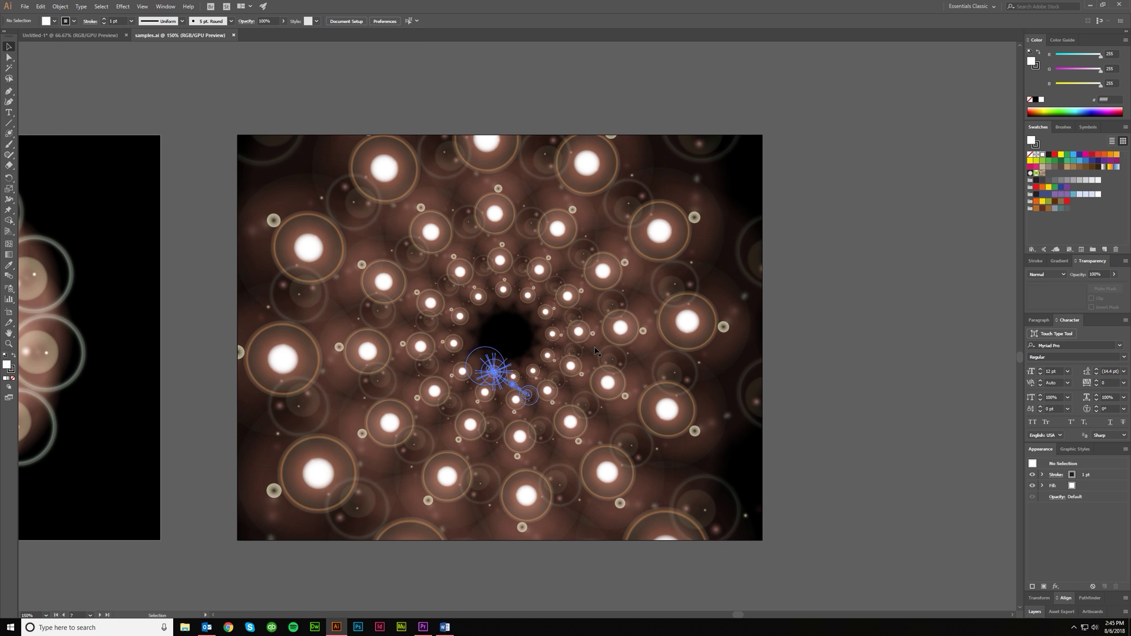
Review the complete set of samples together, from the top-row spirals to the colored-background flares
key(ctrl+minus)
key(ctrl+minus)
key(ctrl+minus)
key(ctrl+minus)
scroll(724, 454, left, 3)
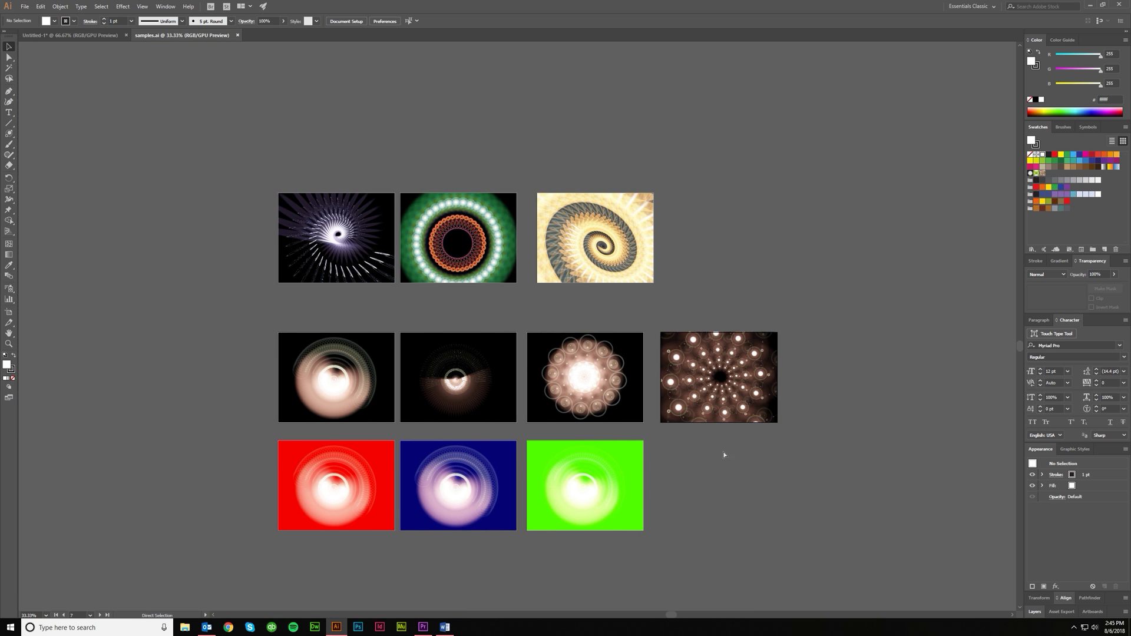
scroll(723, 455, down, 2)
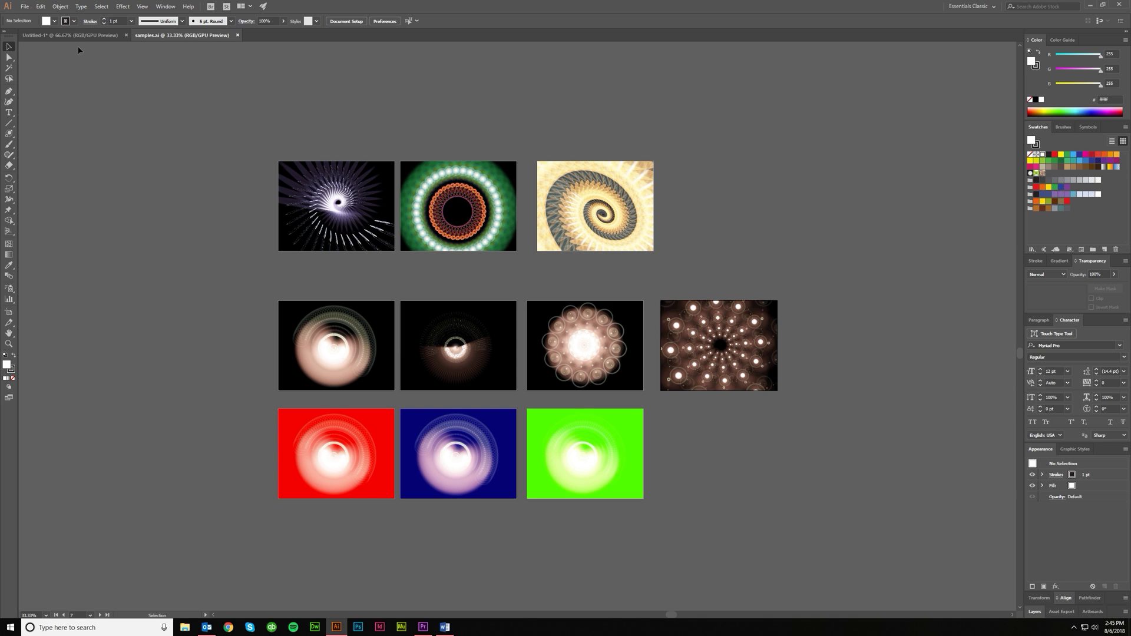